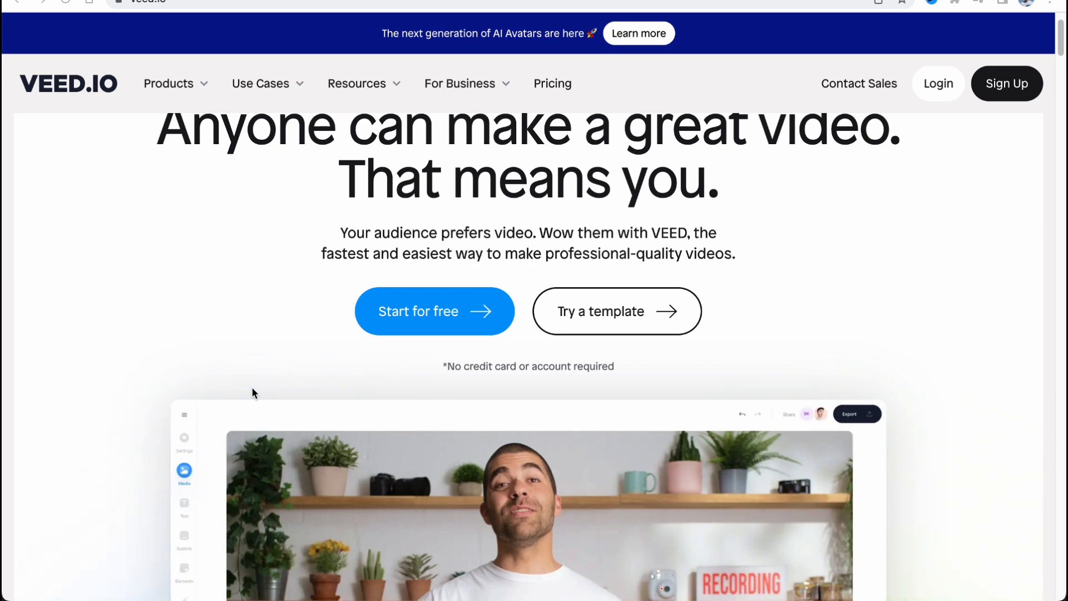
# Look over the VEED.IO homepage and its list of products and tools.
pyautogui.scroll(2, 252, 392)
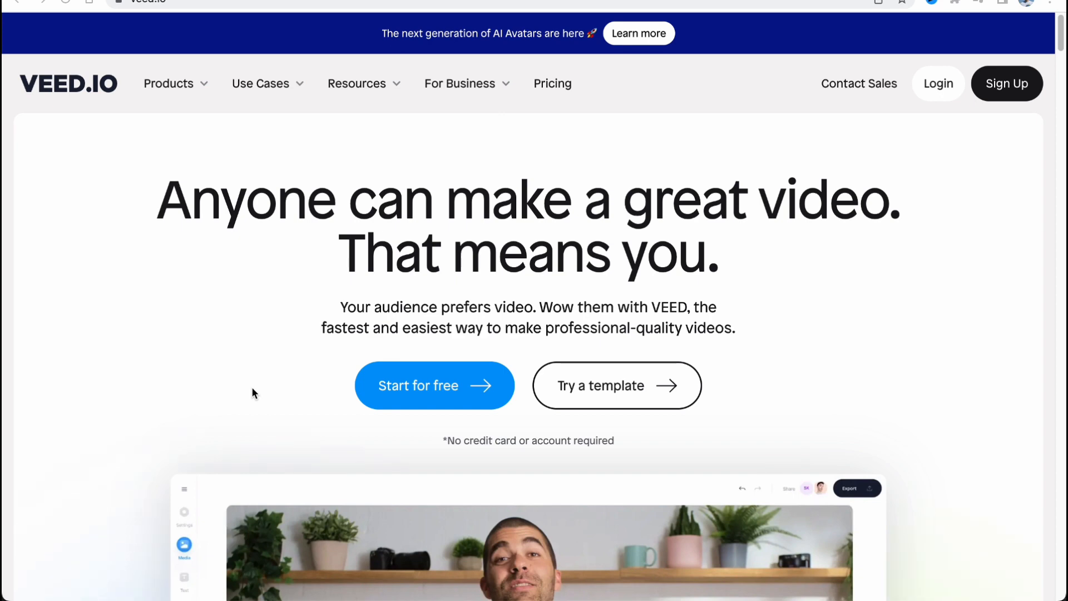
pyautogui.scroll(-1, 252, 388)
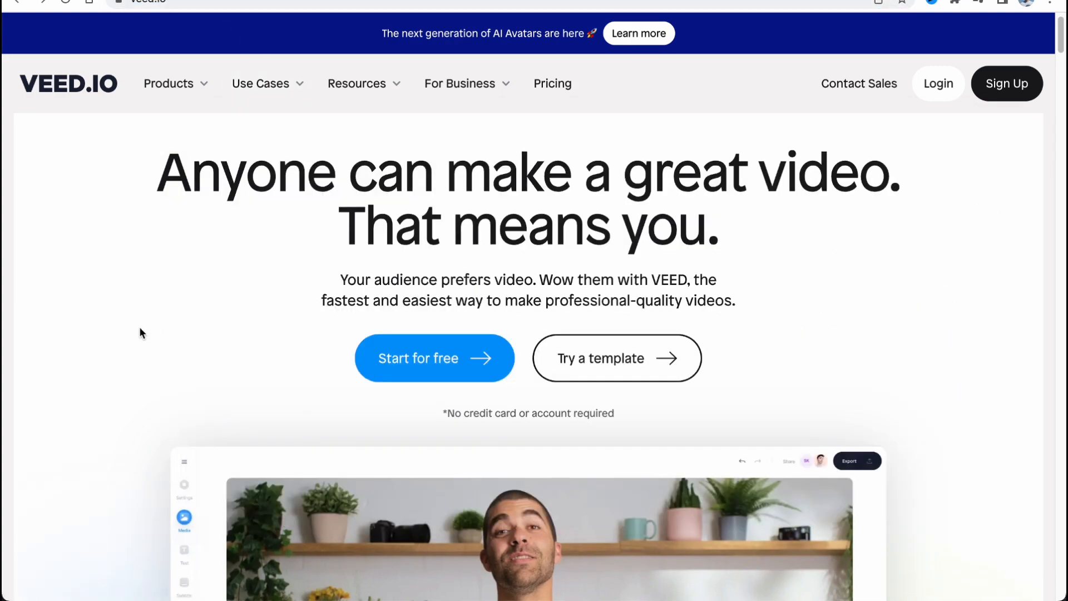
pyautogui.scroll(1, 139, 328)
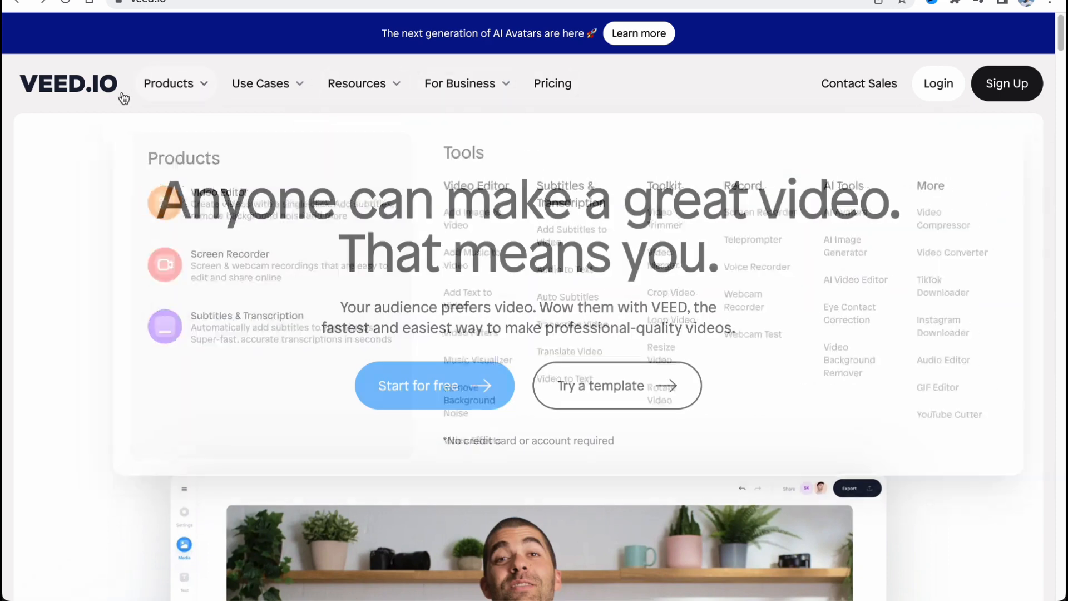
pyautogui.moveTo(170, 88)
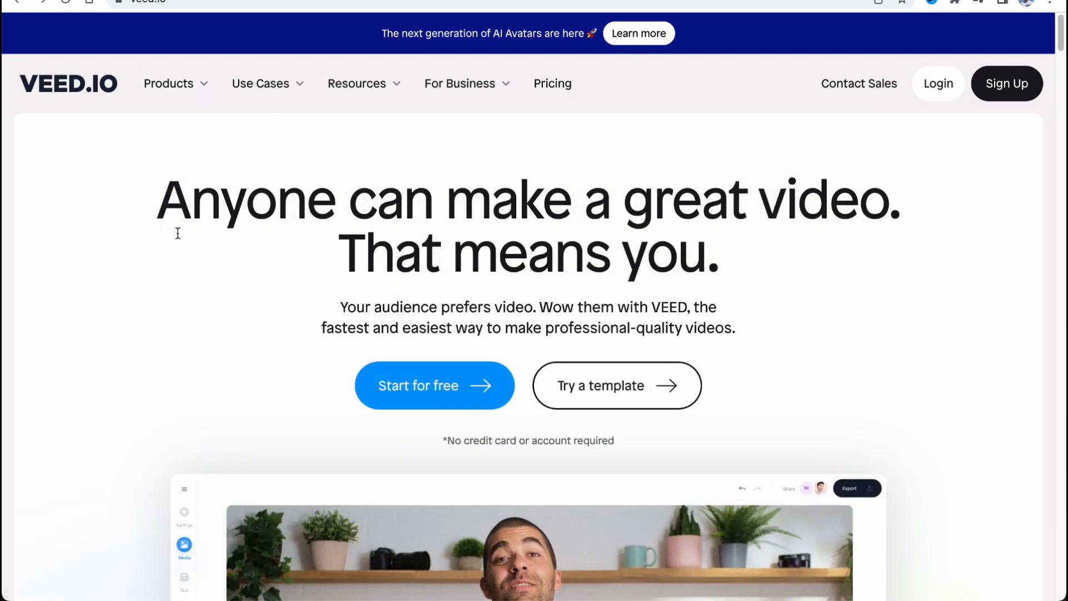
# Look through the Use Cases and Resources offerings, visit the Video Guides YouTube channel and return to the homepage.
pyautogui.moveTo(288, 89)
pyautogui.moveTo(363, 85)
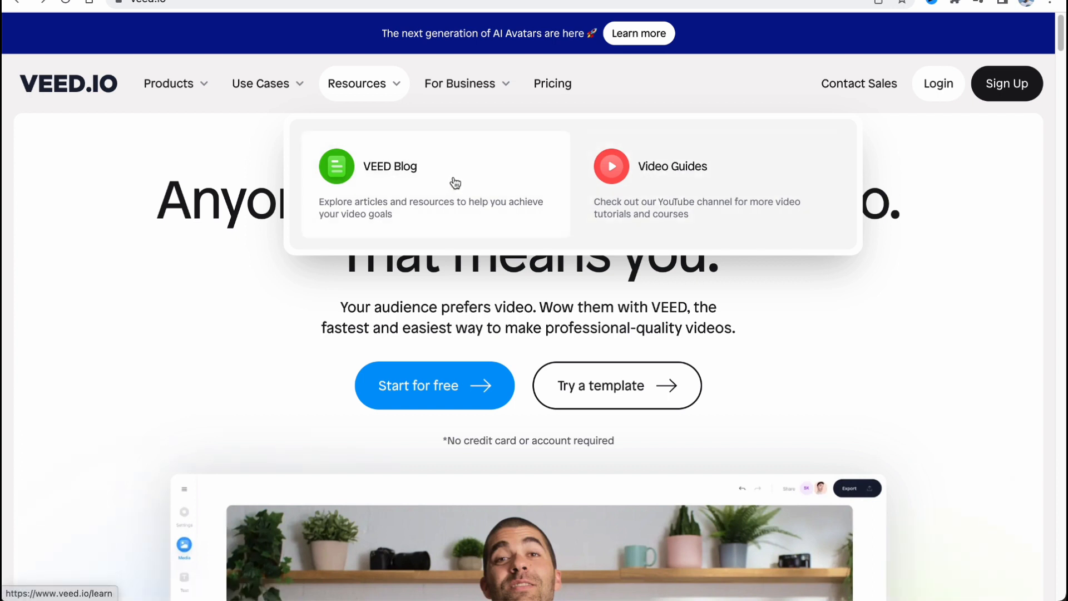
pyautogui.click(671, 174)
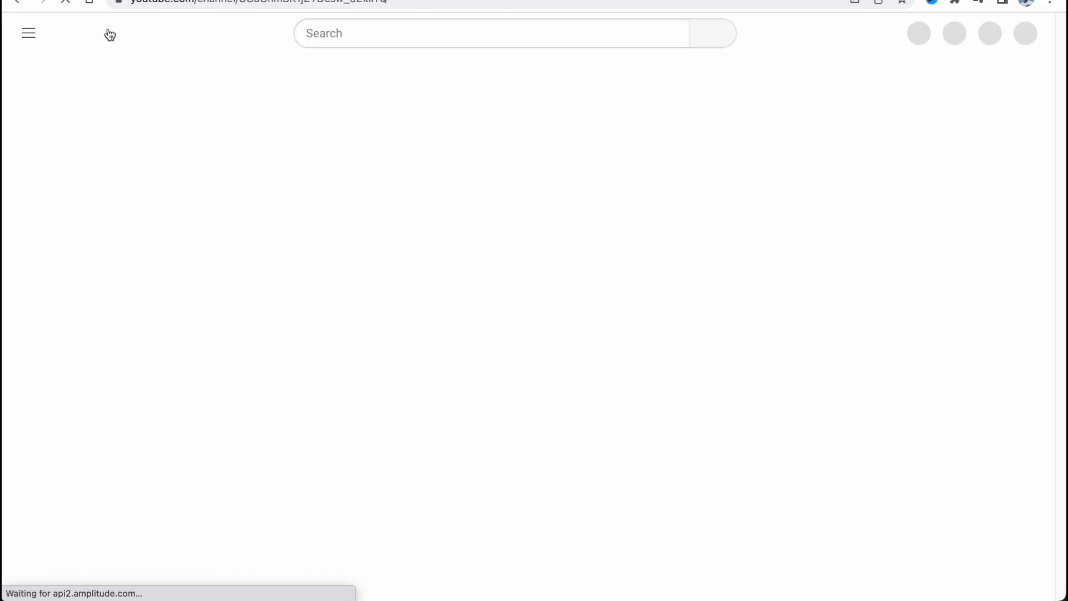
pyautogui.click(17, 4)
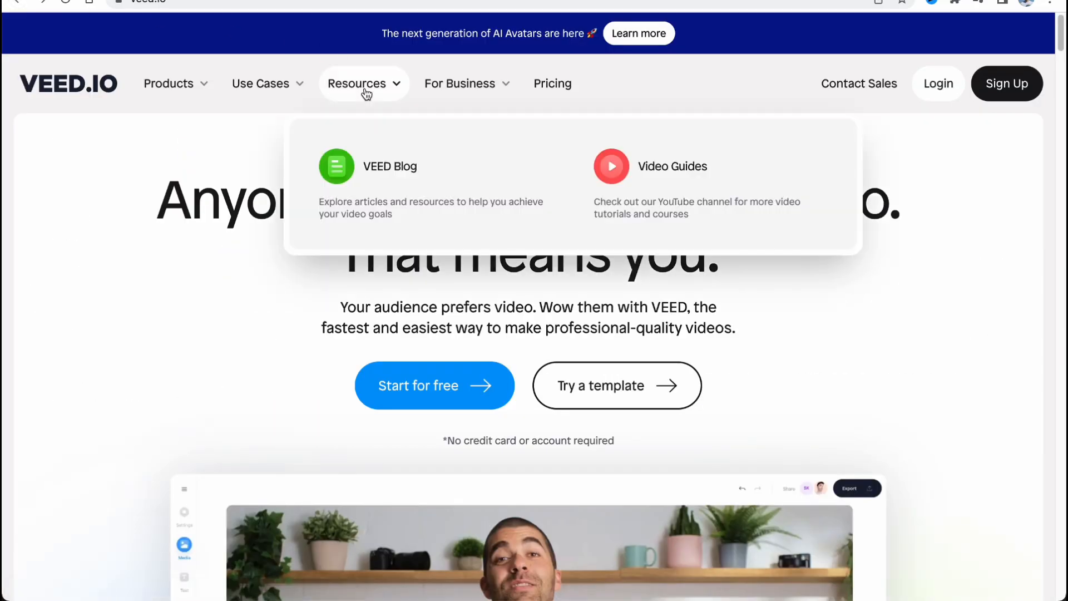
# Browse the articles on the VEED Blog and return to the homepage.
pyautogui.click(337, 169)
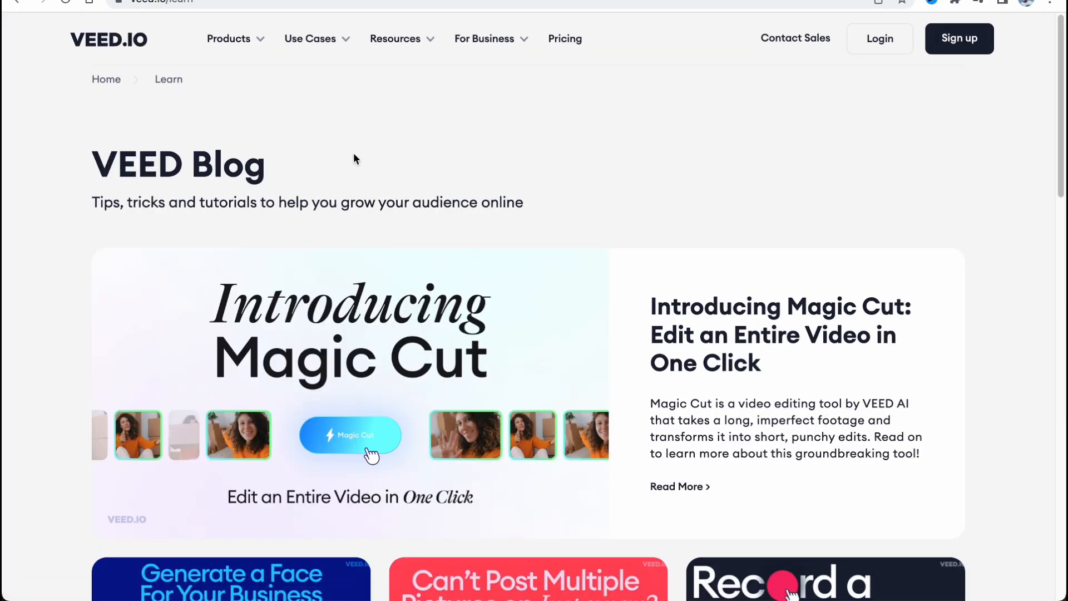
pyautogui.scroll(-8, 347, 158)
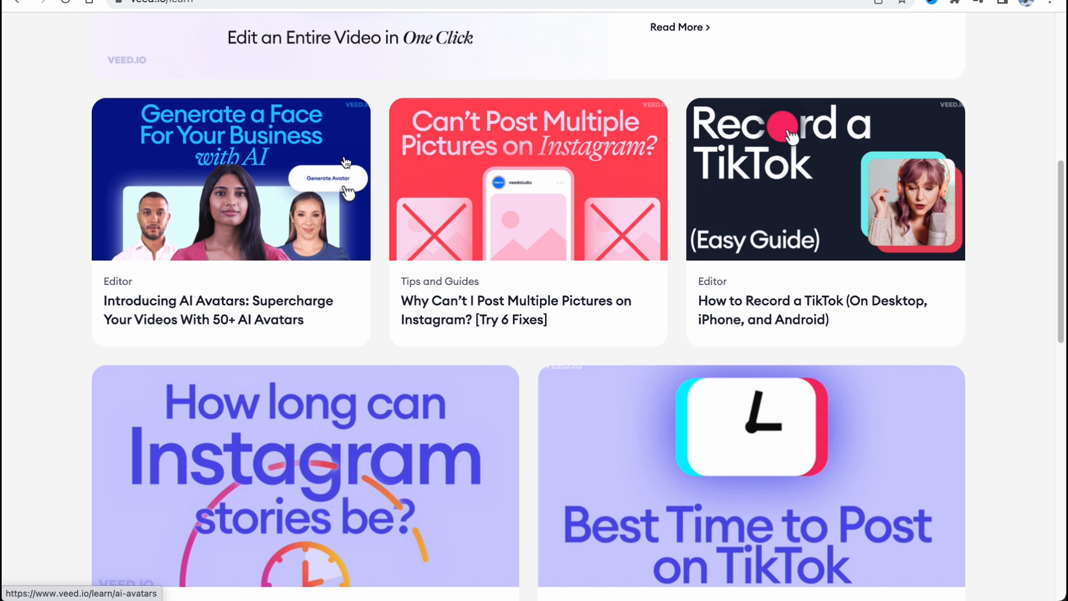
pyautogui.scroll(-3, 351, 161)
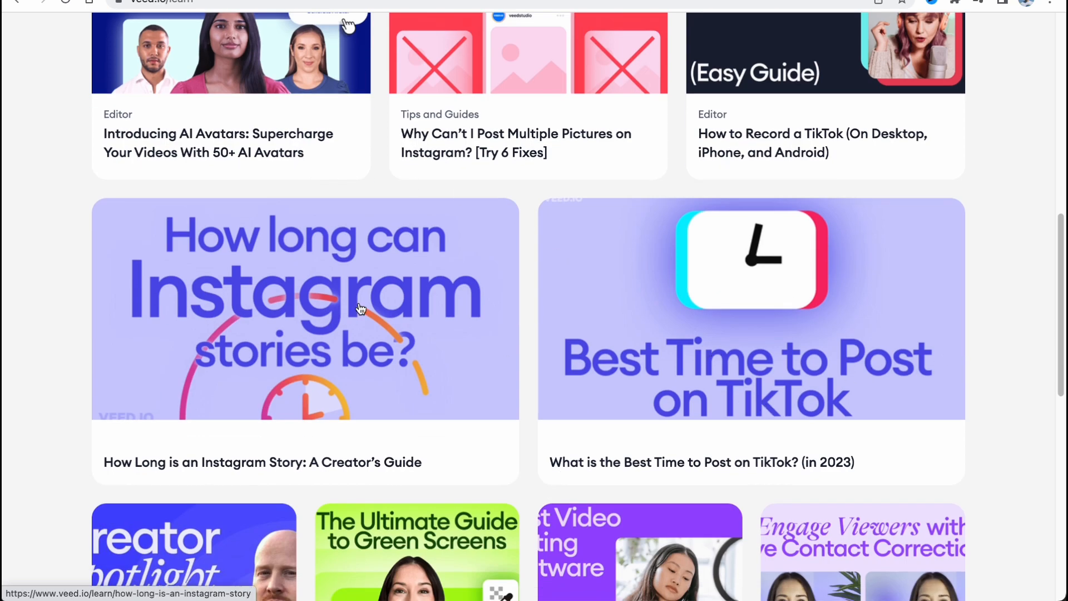
pyautogui.scroll(-8, 350, 289)
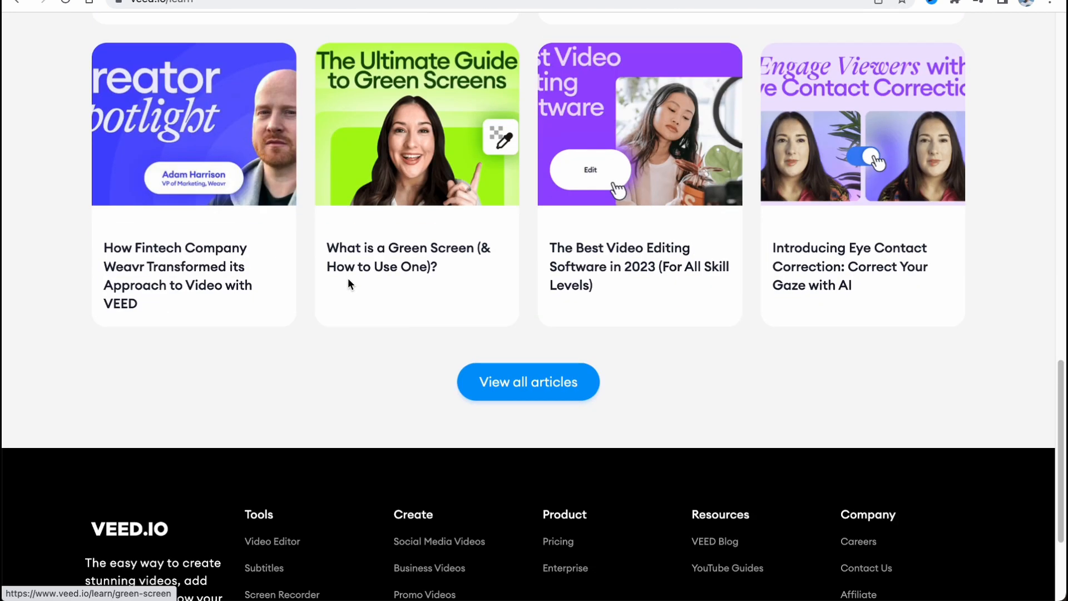
pyautogui.scroll(8, 345, 275)
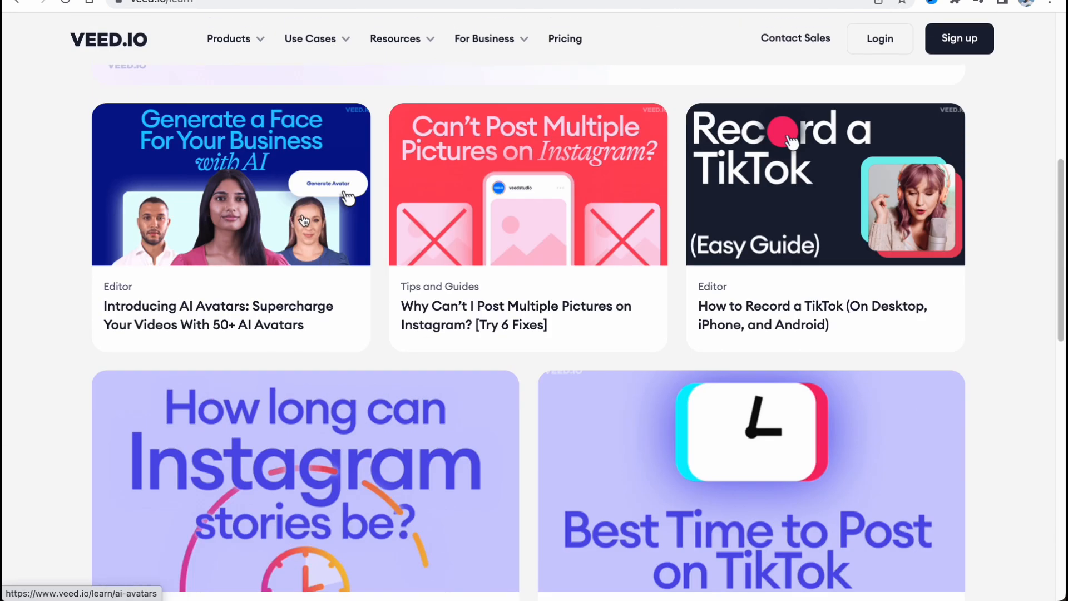
pyautogui.scroll(6, 300, 217)
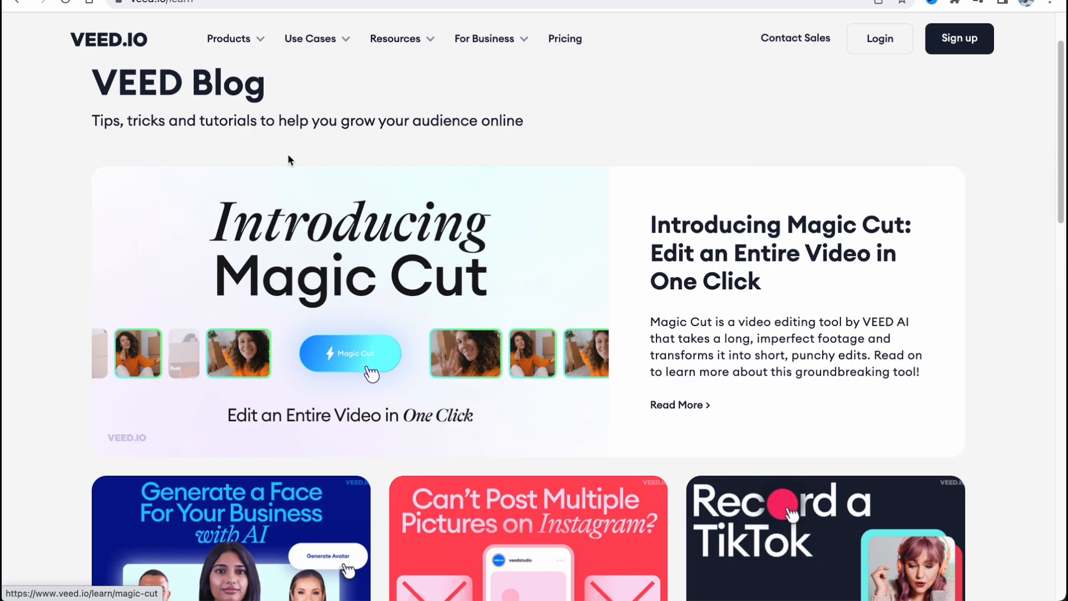
pyautogui.moveTo(508, 32)
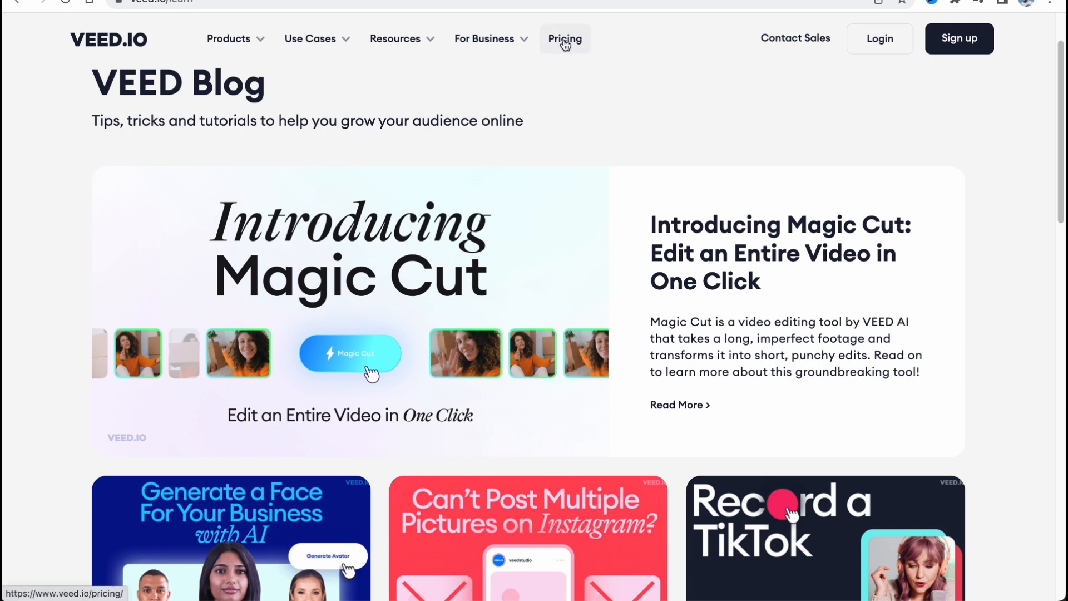
pyautogui.click(111, 40)
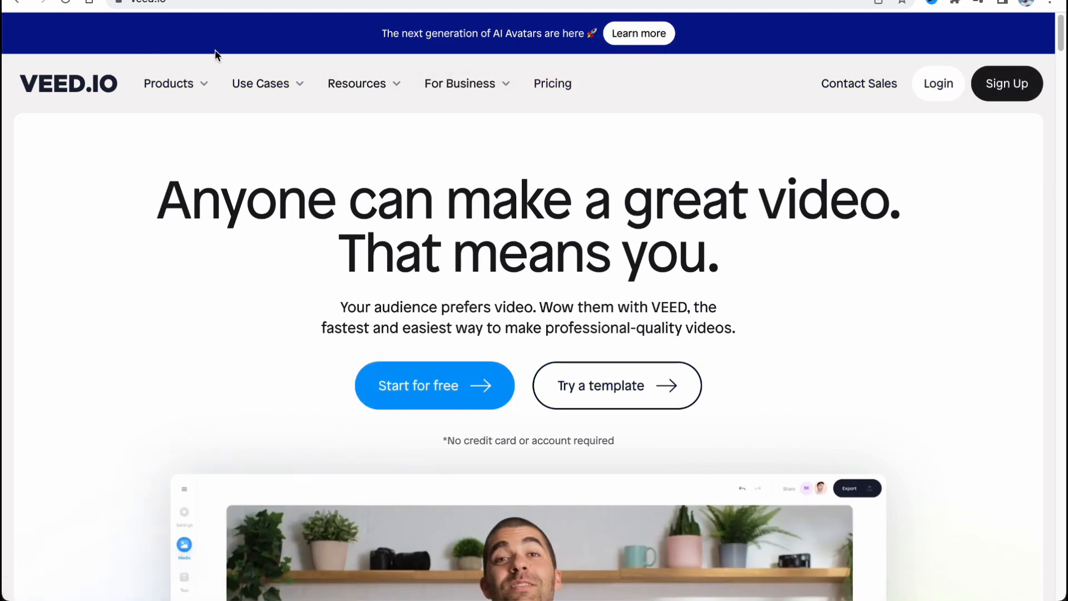
pyautogui.scroll(-2, 486, 286)
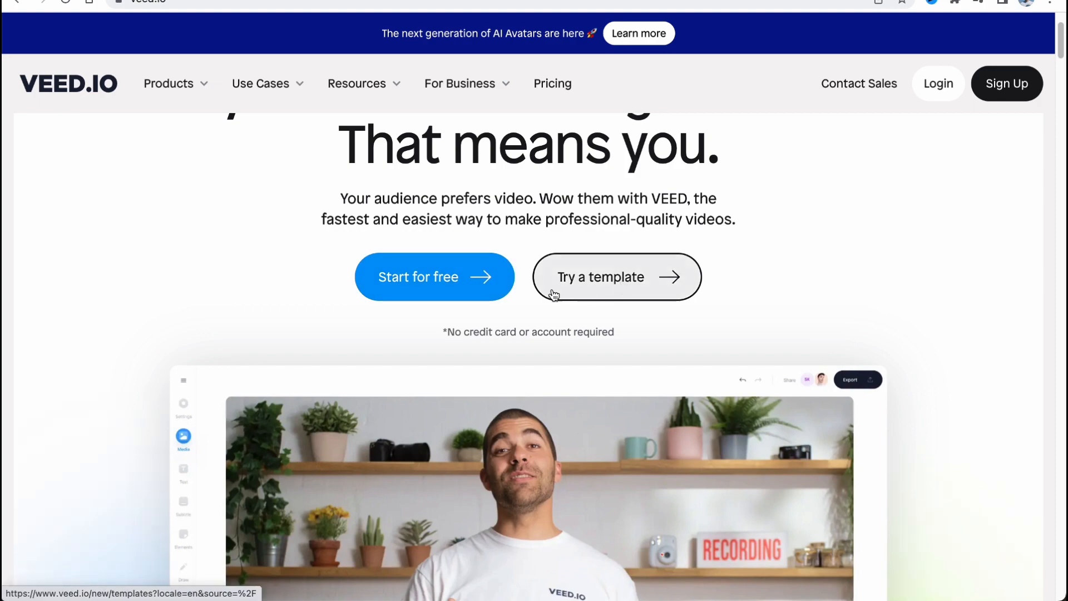
pyautogui.click(445, 285)
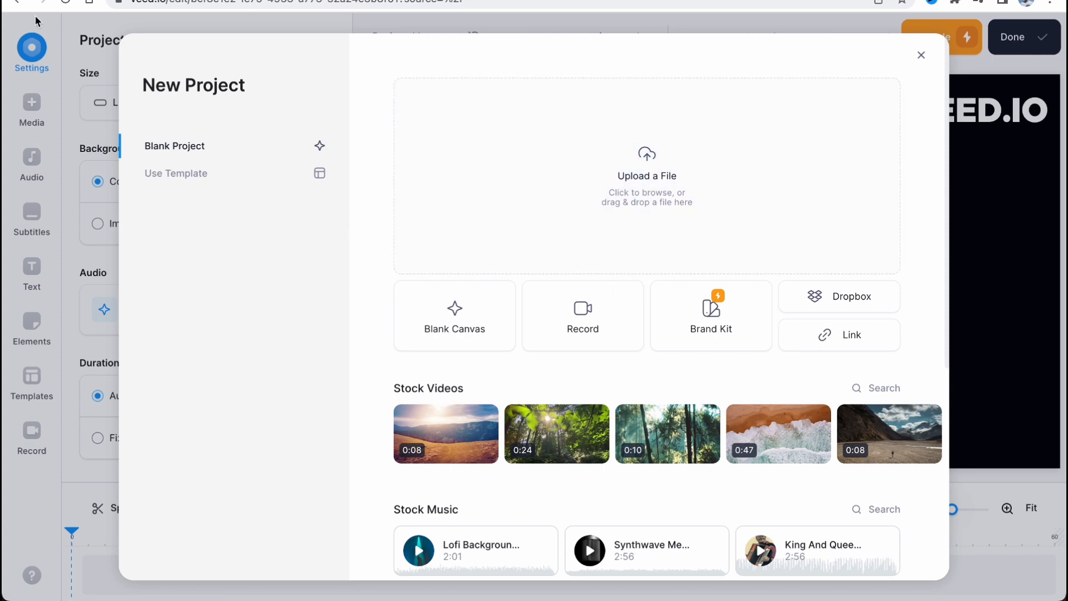
pyautogui.click(11, 5)
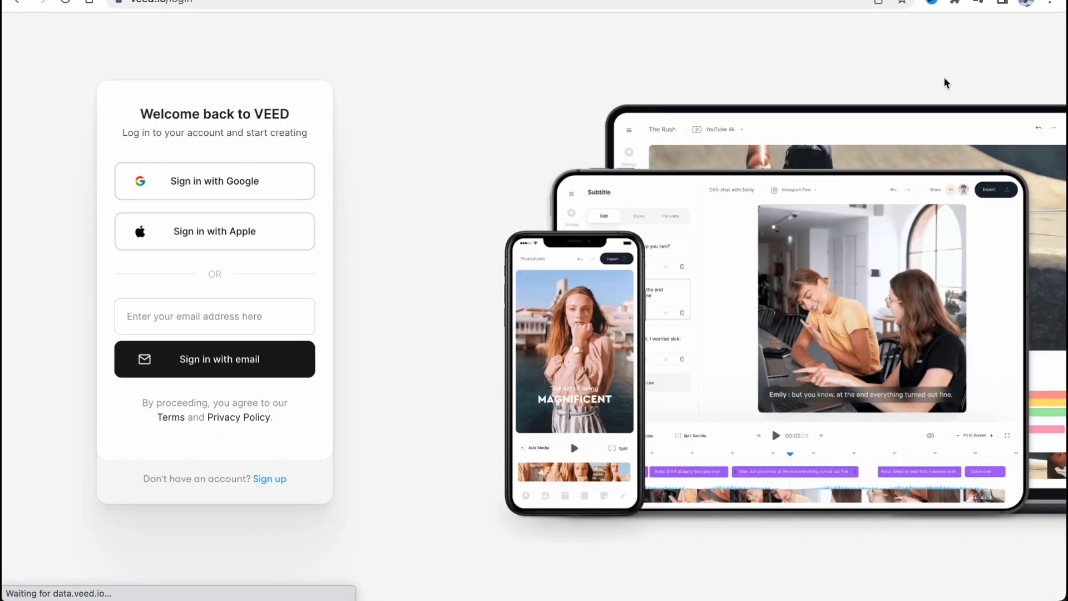
# Sign in to VEED with a Google account.
pyautogui.click(255, 182)
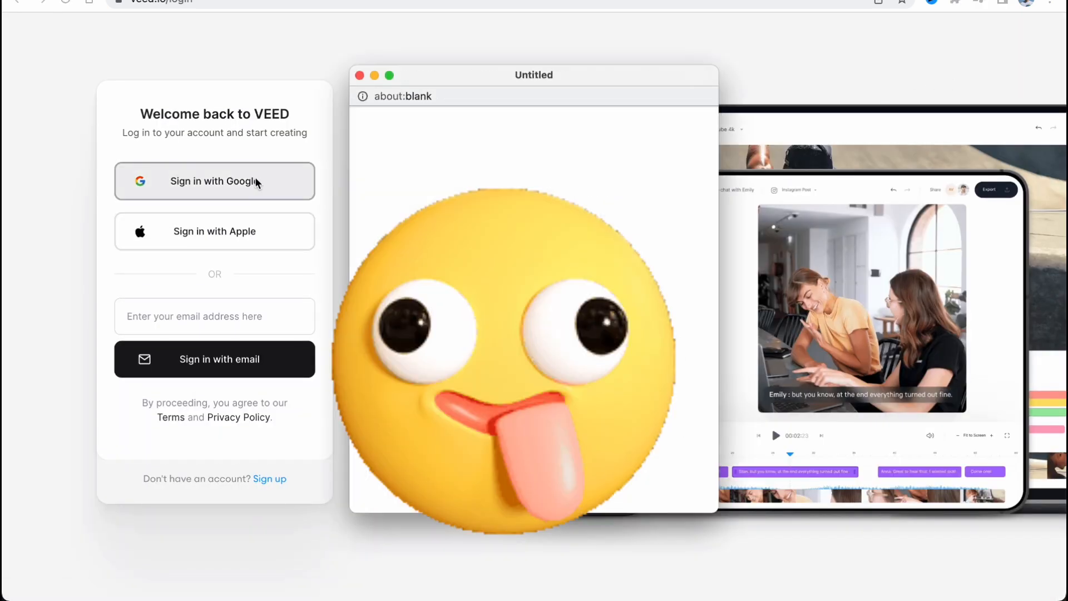
pyautogui.click(501, 287)
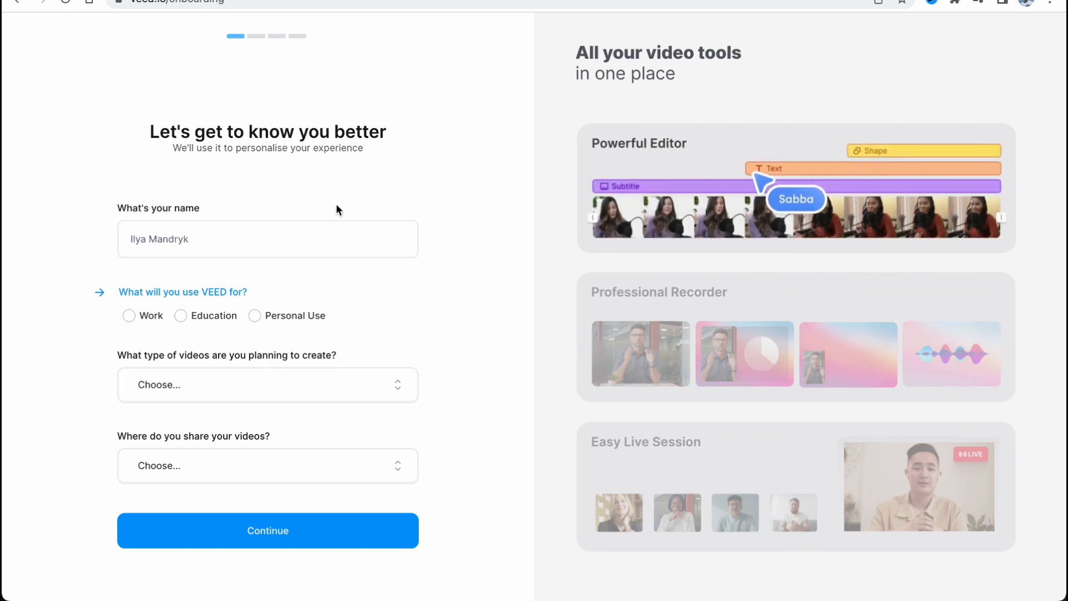
# Set the intended use of VEED to Work and the describing role to Freelancer in the onboarding form.
pyautogui.click(286, 537)
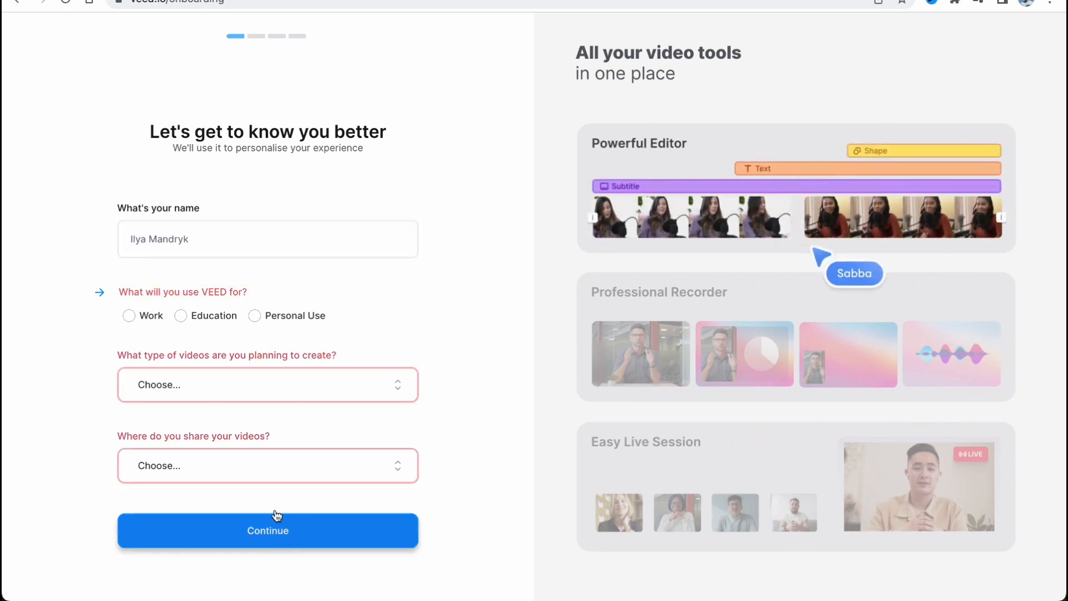
pyautogui.click(129, 315)
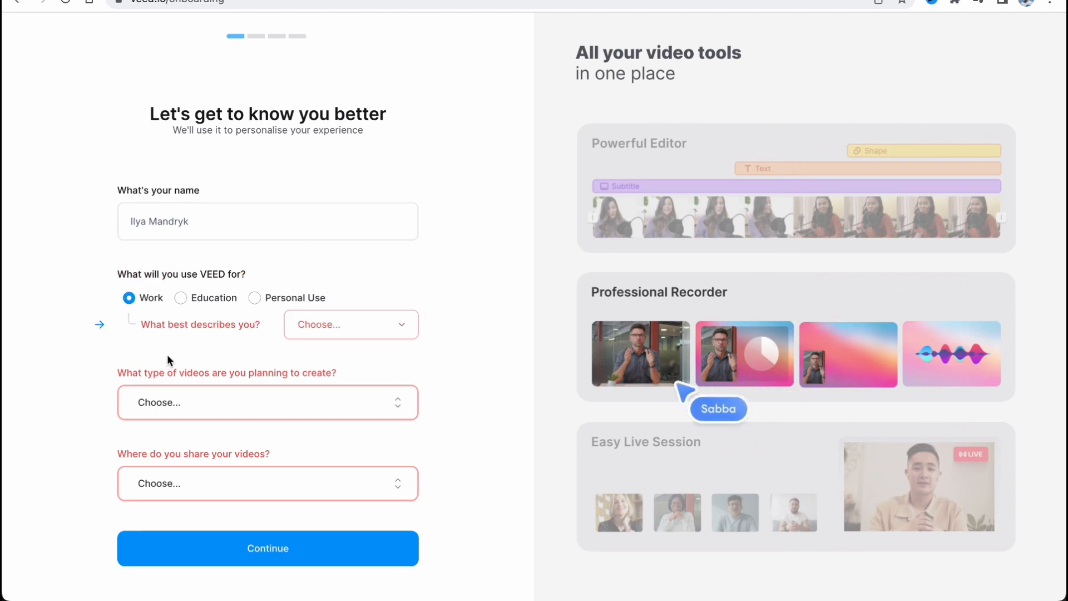
pyautogui.click(345, 329)
pyautogui.click(344, 366)
# Choose Marketing as the planned video type and YouTube as the sharing place, and submit the onboarding form.
pyautogui.click(242, 414)
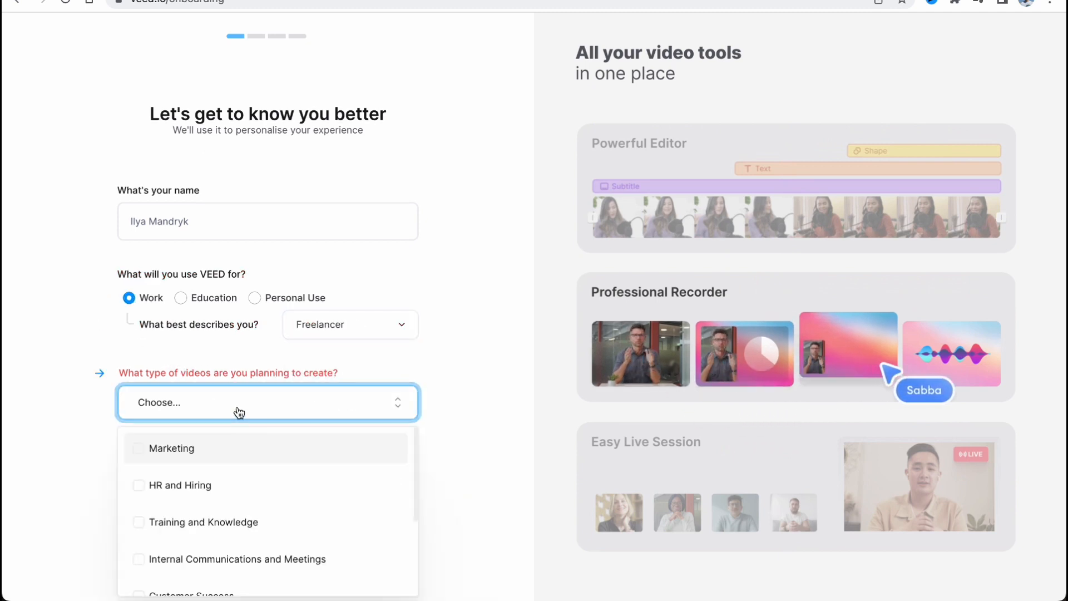
pyautogui.click(210, 451)
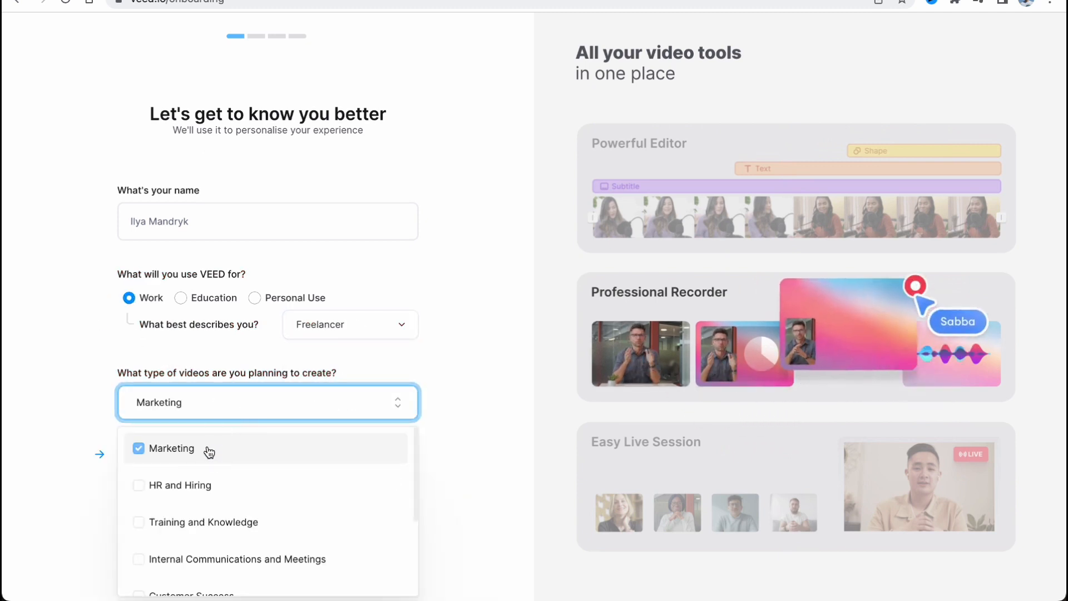
pyautogui.click(448, 446)
pyautogui.click(295, 484)
pyautogui.click(206, 412)
pyautogui.click(427, 395)
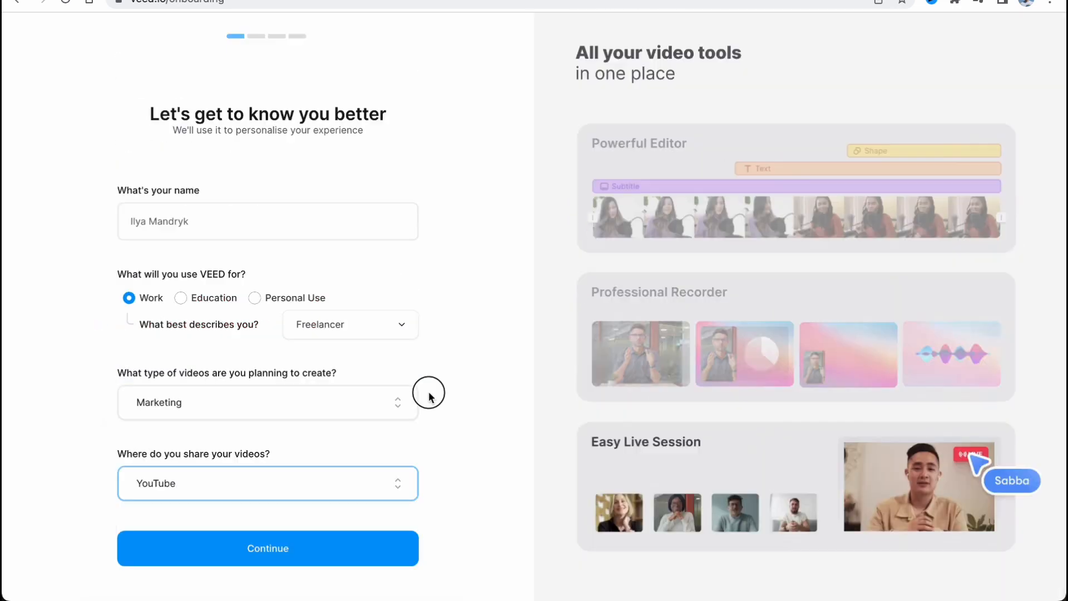
pyautogui.click(311, 543)
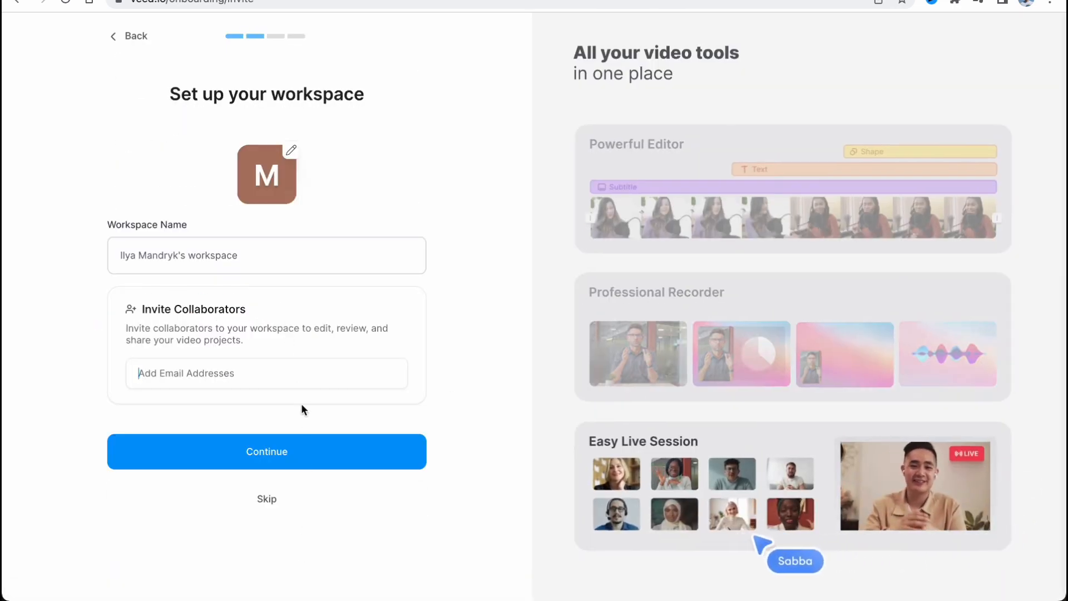
# Accept the default workspace setup without inviting collaborators, and choose the Free plan.
pyautogui.click(305, 451)
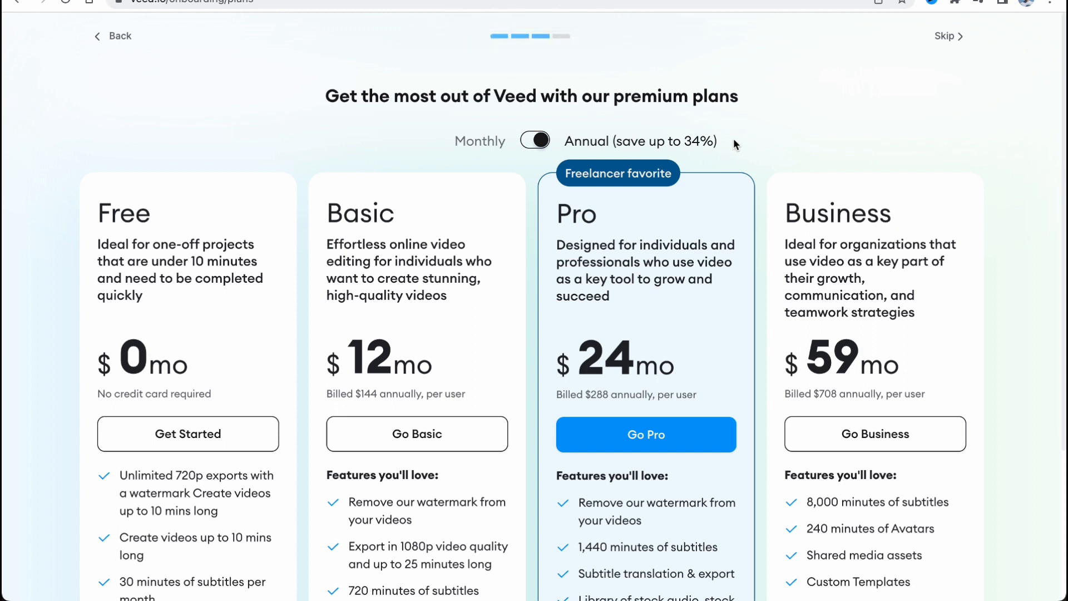
pyautogui.scroll(-1, 523, 114)
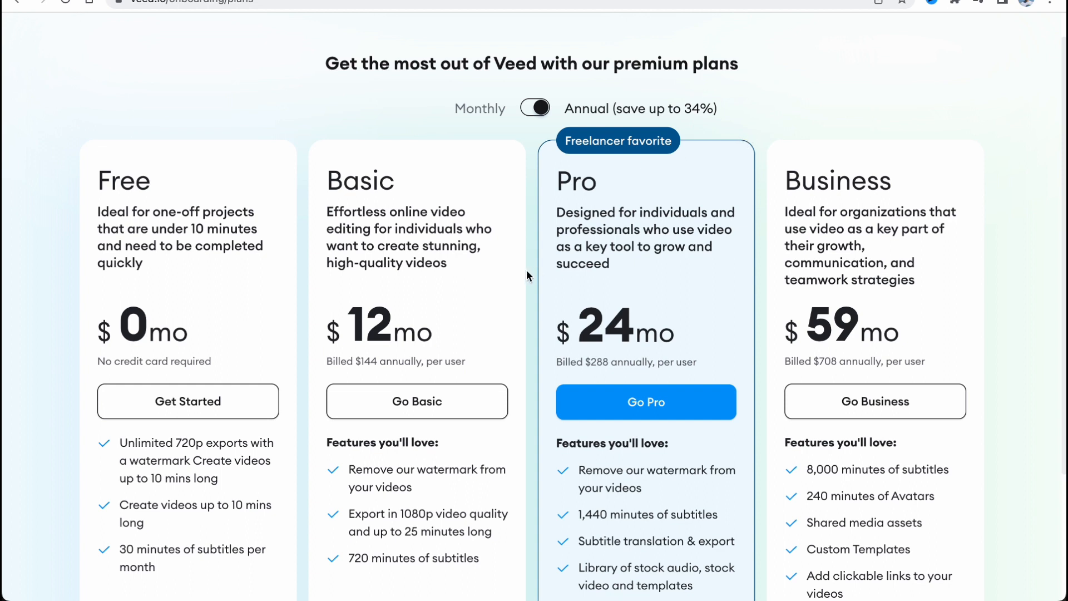
pyautogui.scroll(-3, 527, 268)
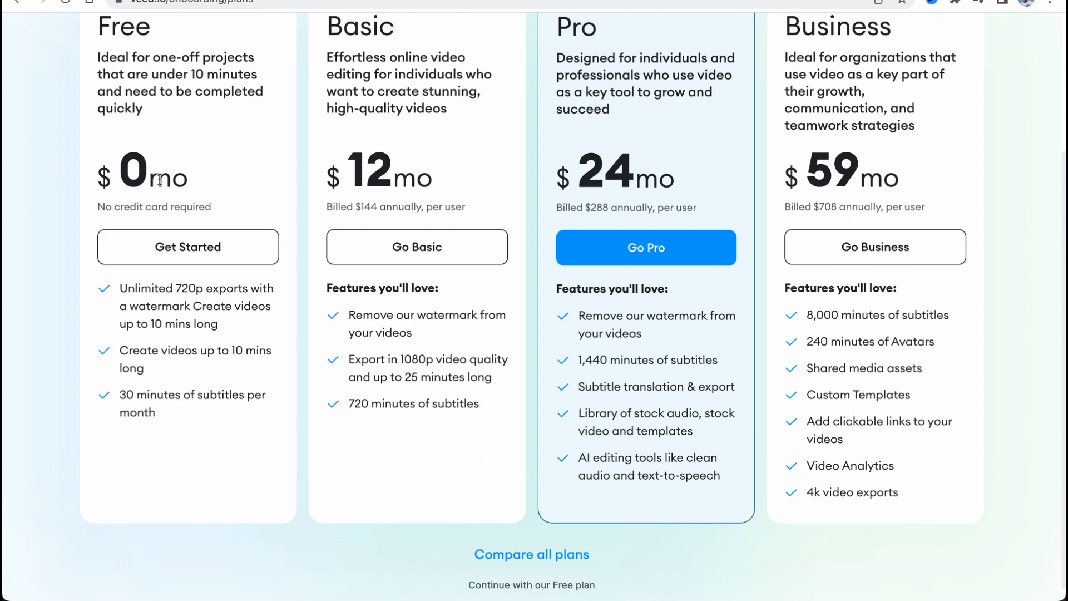
pyautogui.moveTo(328, 35); pyautogui.dragTo(984, 37)
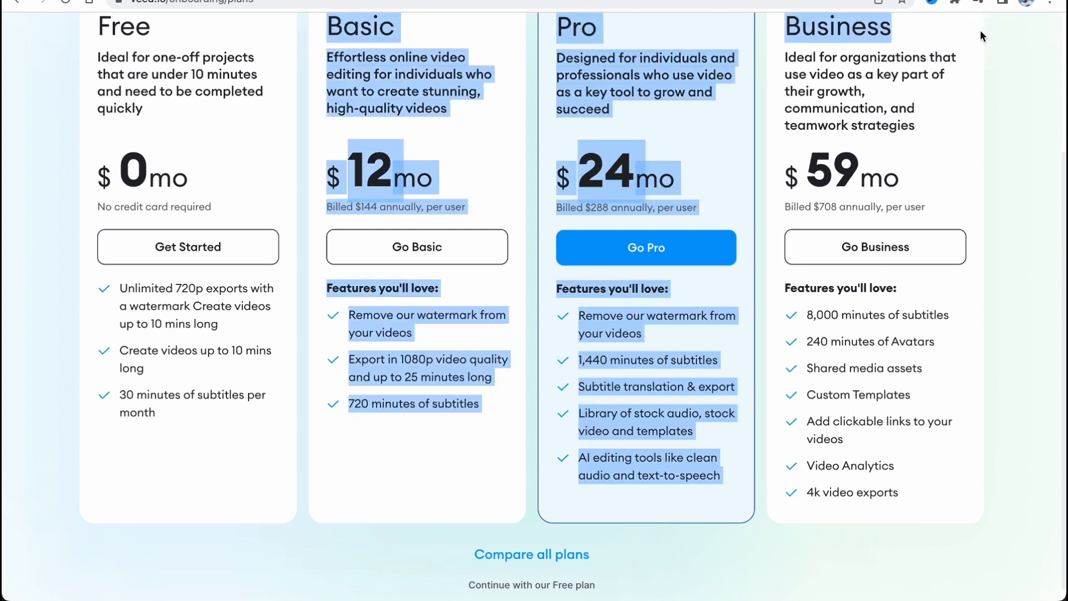
pyautogui.click(189, 252)
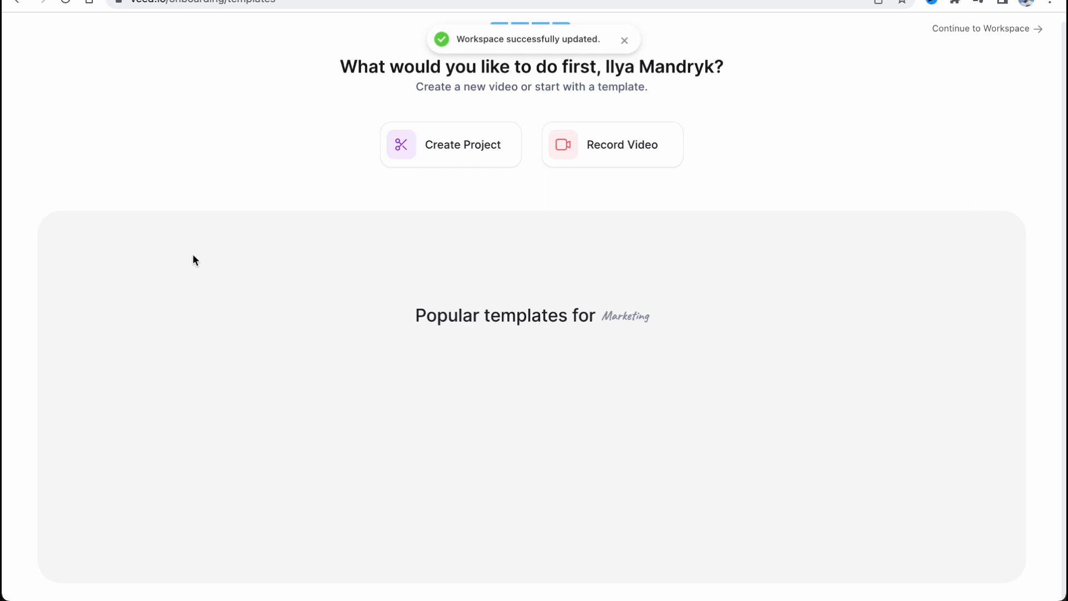
# Create a new project and look through the stock videos, stock music and sound effects offered for it.
pyautogui.scroll(1, 493, 191)
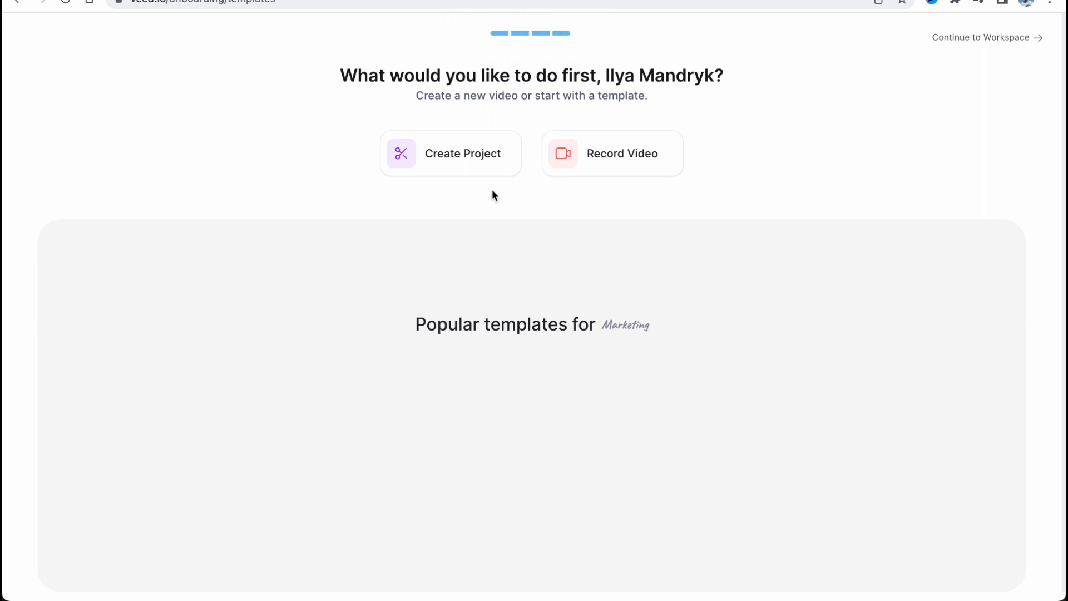
pyautogui.moveTo(340, 71); pyautogui.dragTo(597, 76)
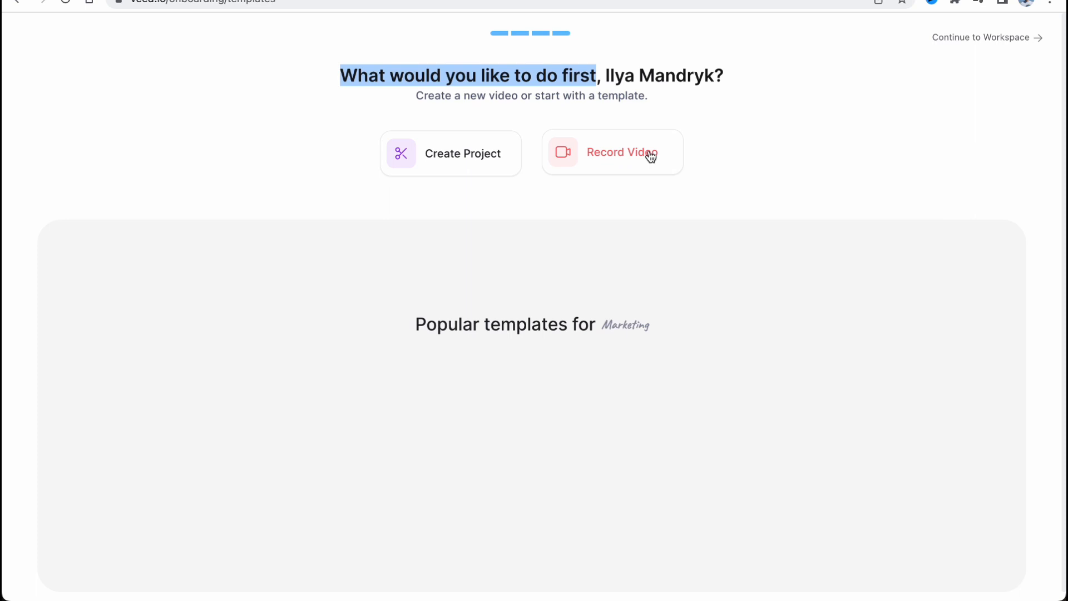
pyautogui.click(464, 163)
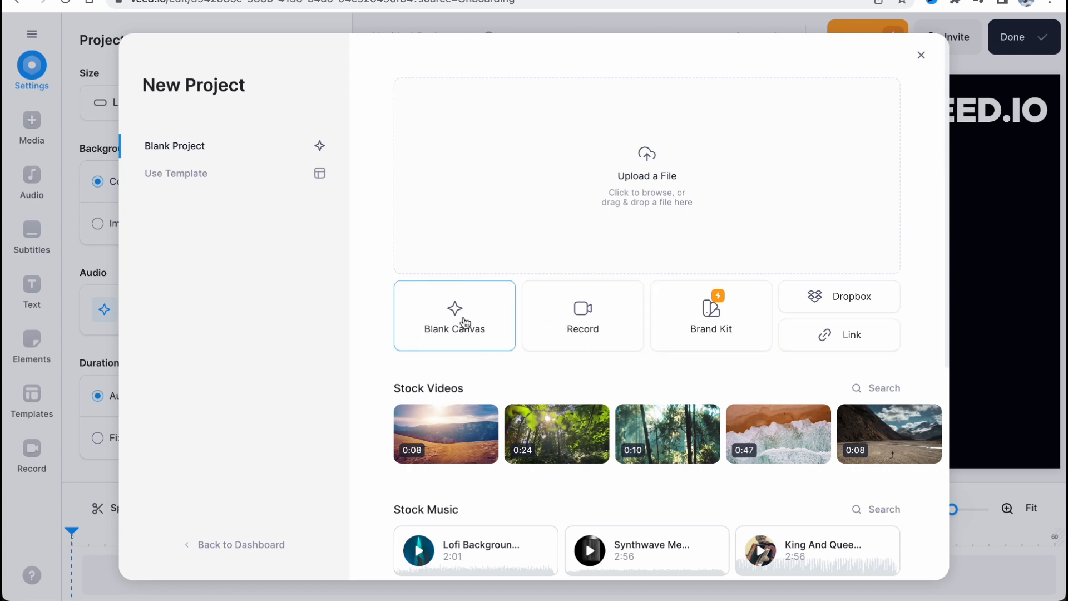
pyautogui.scroll(-5, 467, 312)
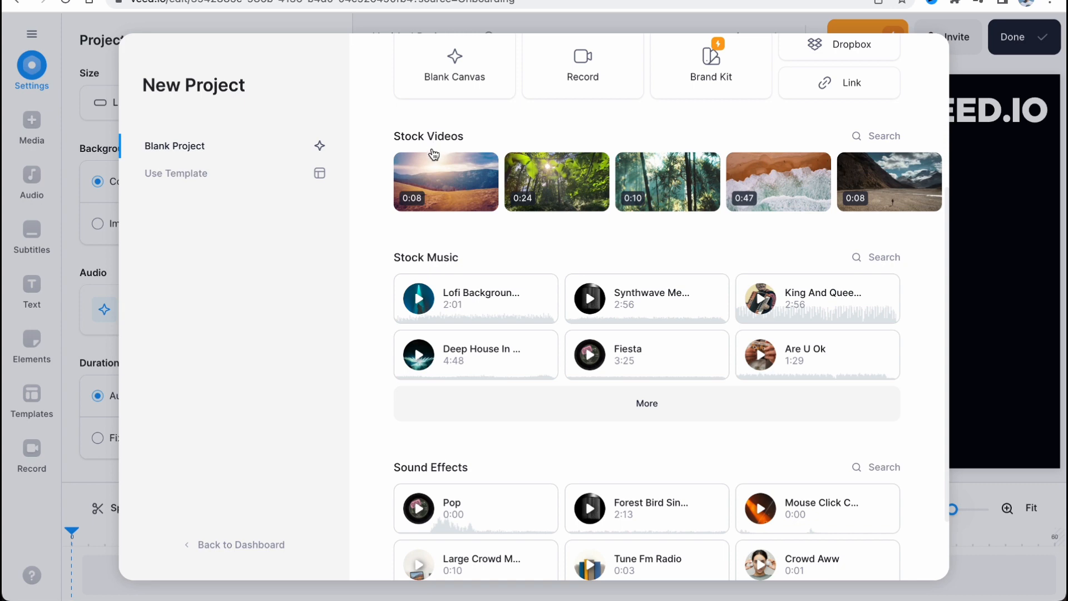
# Add the 0:08 sunlit mountain meadow stock video to the project and look over the available editing tool categories.
pyautogui.click(497, 200)
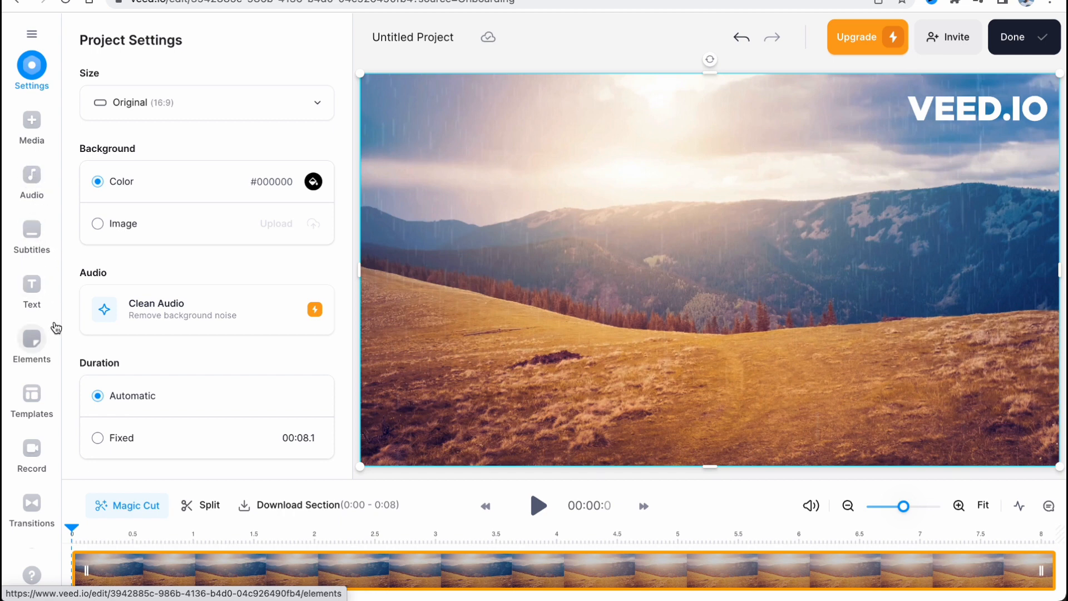
pyautogui.scroll(-1, 39, 382)
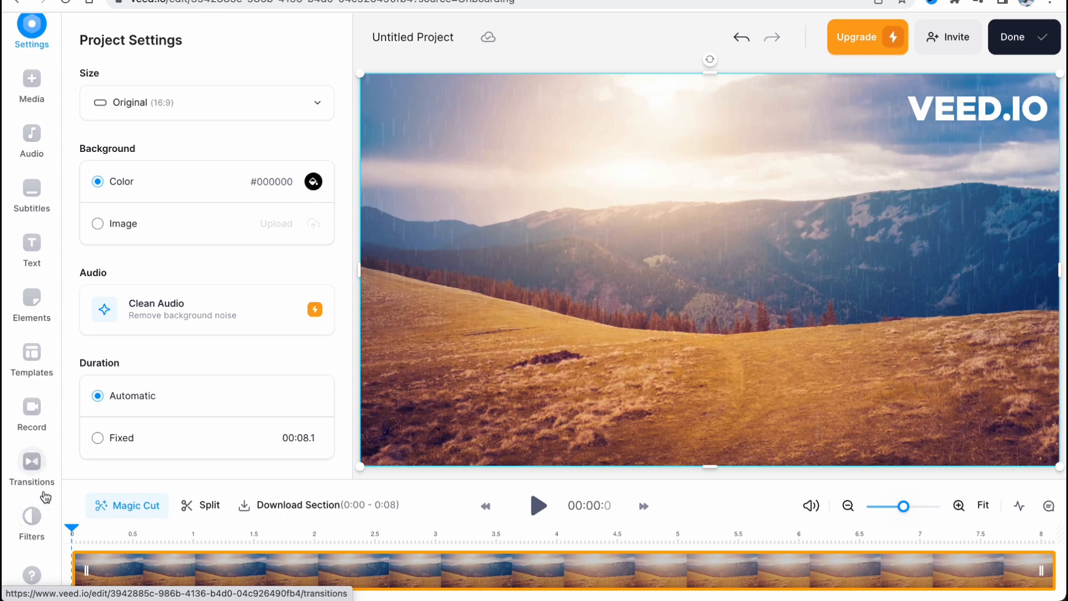
pyautogui.scroll(1, 25, 390)
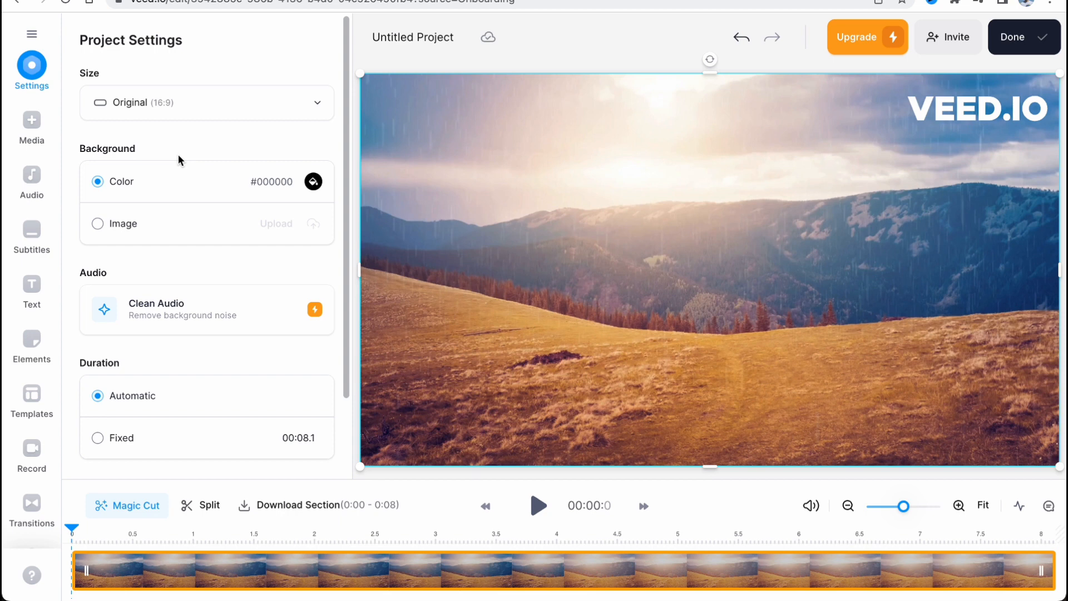
# Set the project size to YouTube (16:9) and review the background, audio, duration and frame rate settings.
pyautogui.click(173, 102)
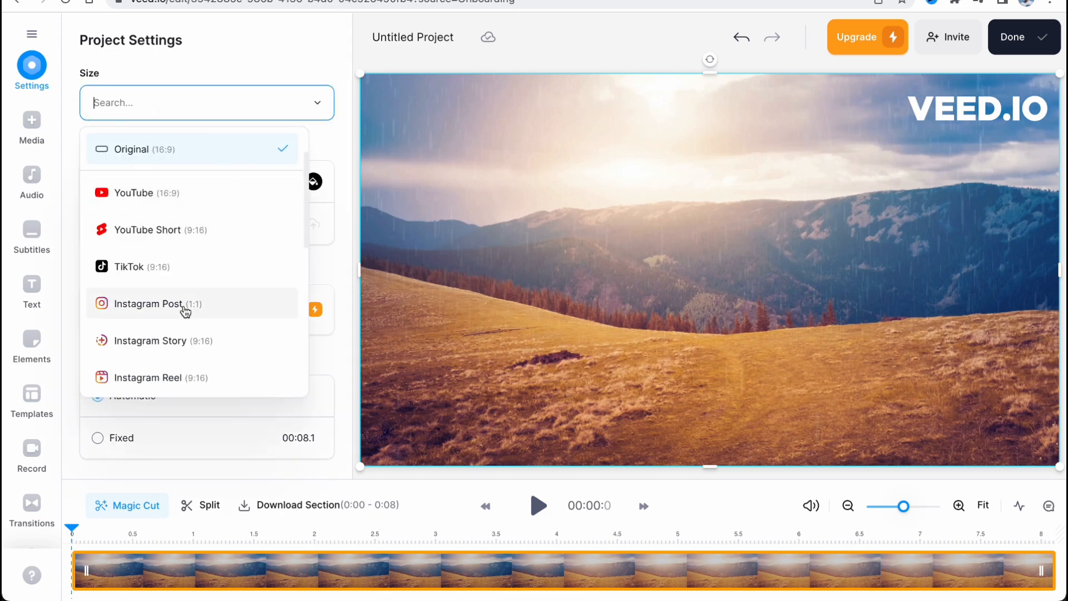
pyautogui.click(278, 104)
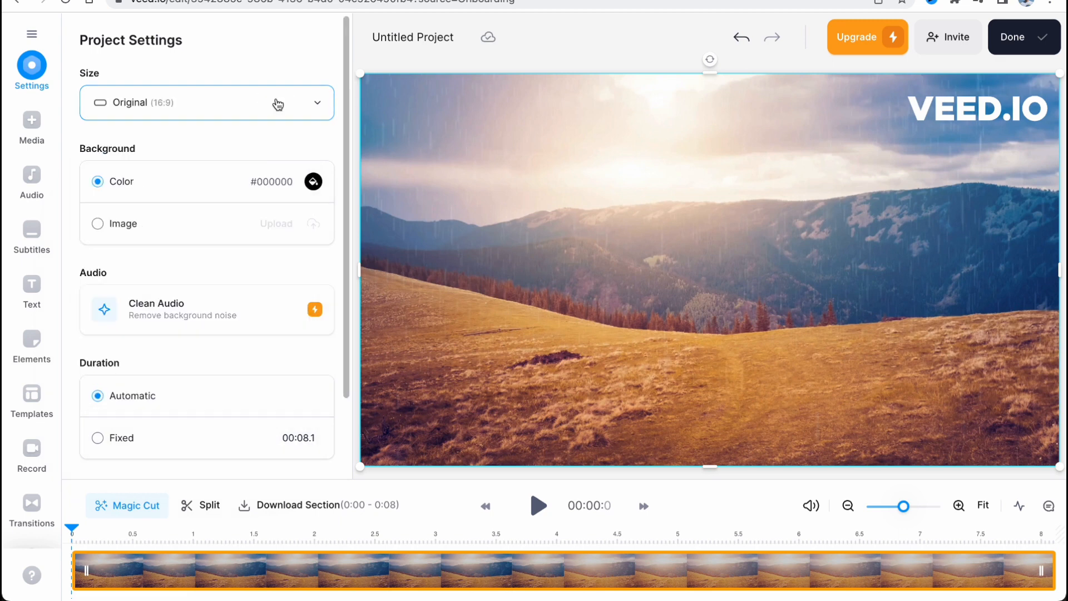
pyautogui.click(278, 104)
pyautogui.click(167, 154)
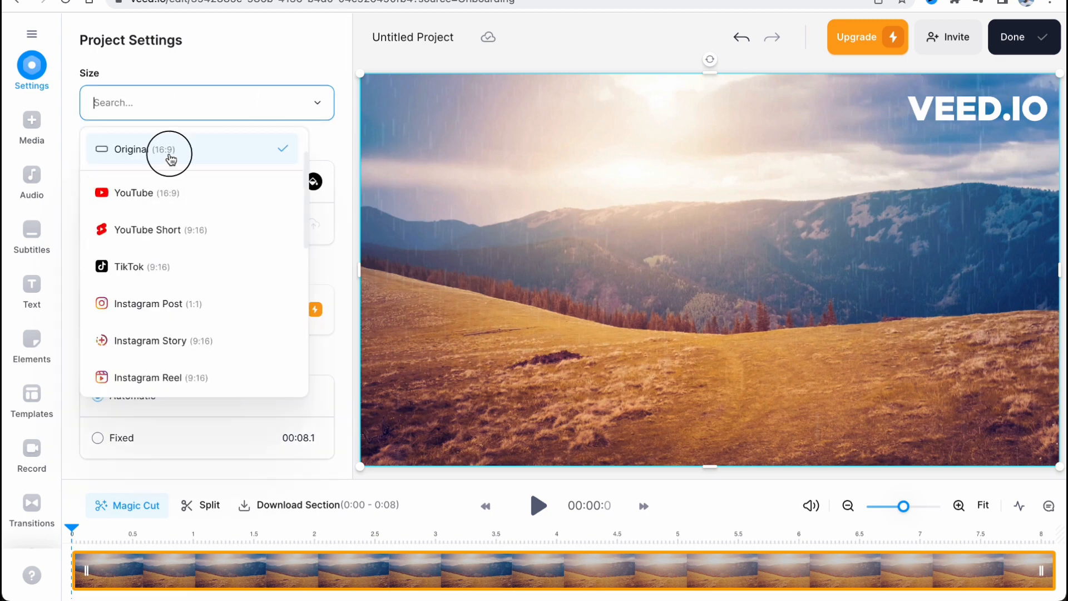
pyautogui.click(191, 107)
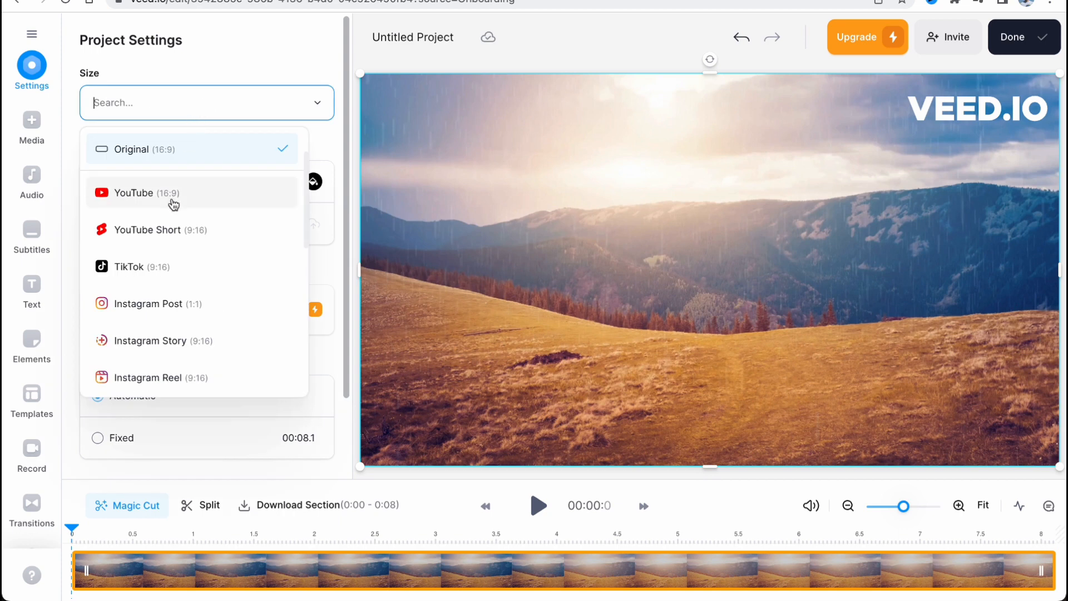
pyautogui.click(171, 198)
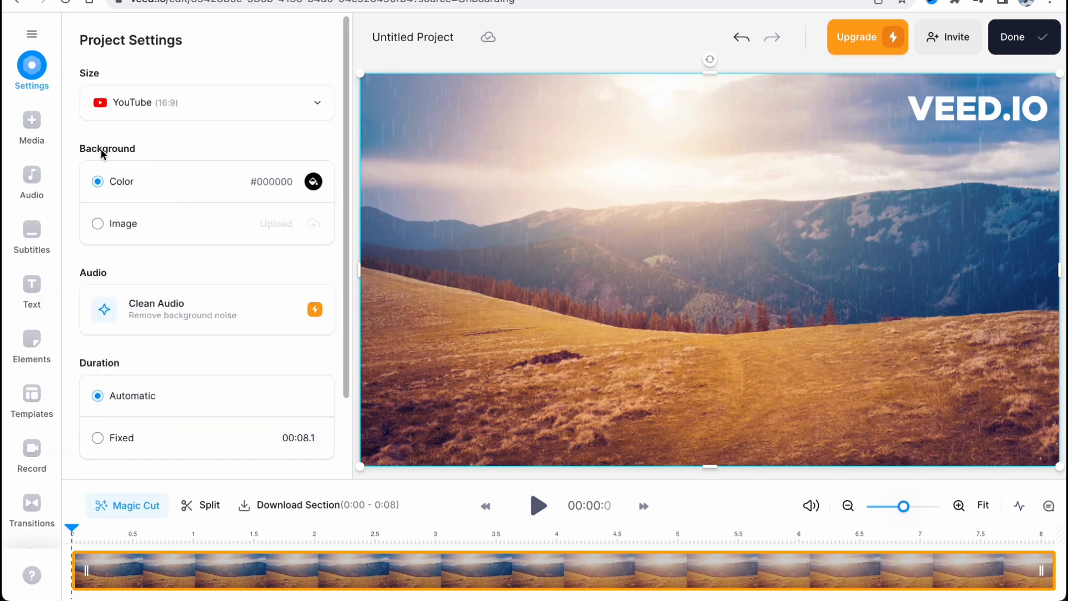
pyautogui.scroll(-1, 199, 233)
pyautogui.scroll(-3, 202, 238)
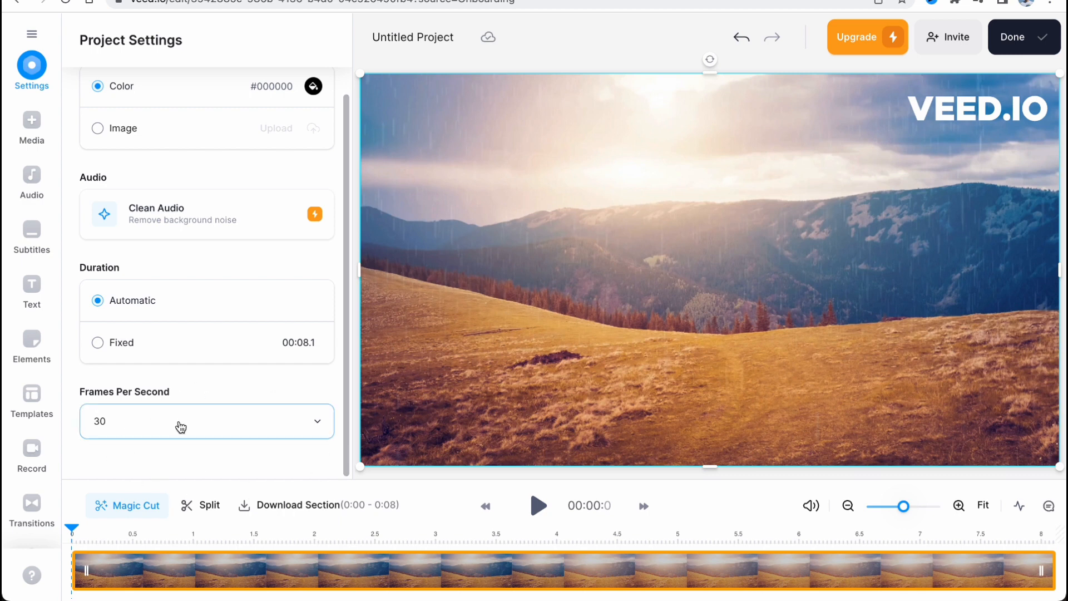
# Browse the stock media and add the Lofi Background Vlog Hip Hop music track to the project.
pyautogui.click(38, 127)
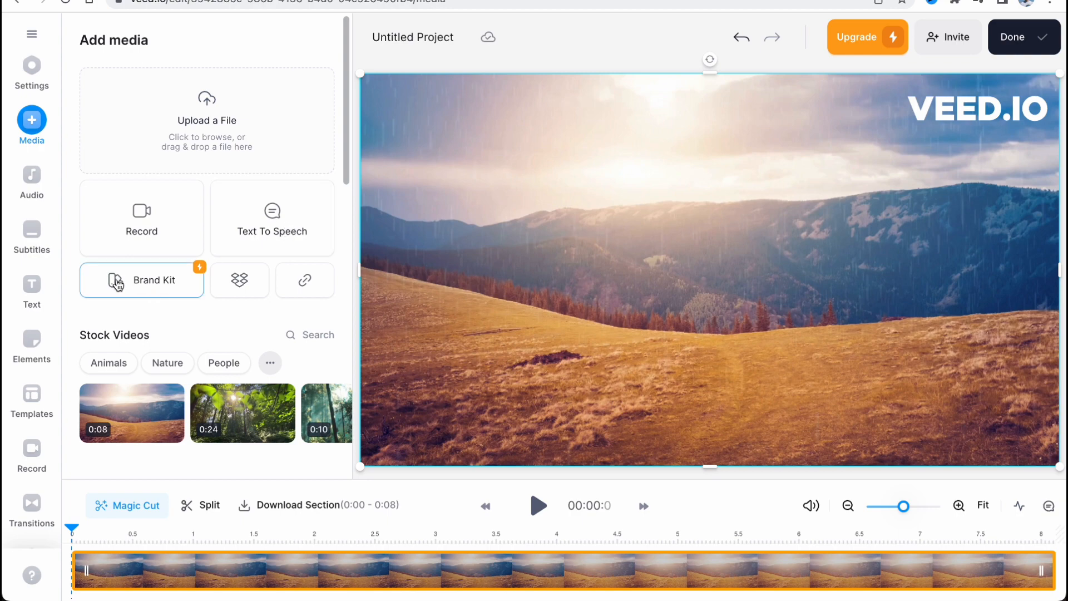
pyautogui.scroll(-3, 255, 303)
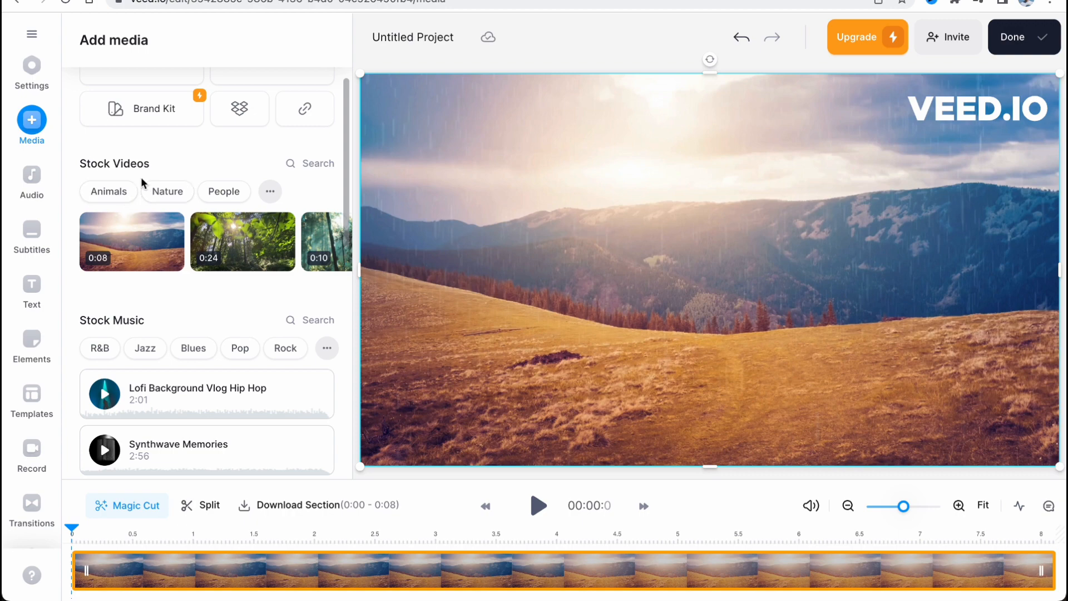
pyautogui.scroll(-2, 146, 300)
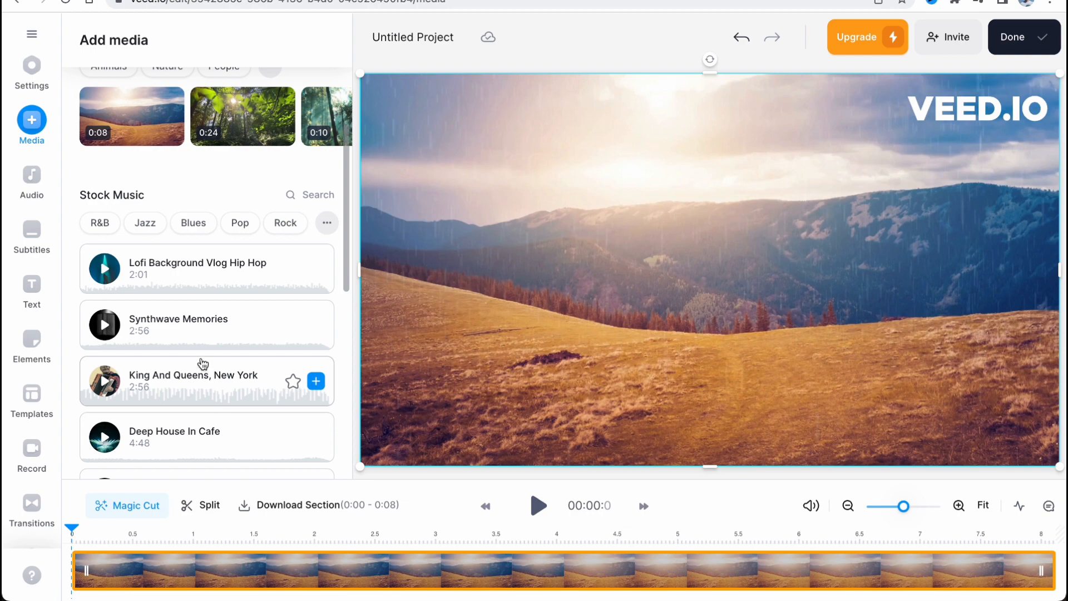
pyautogui.scroll(-4, 189, 345)
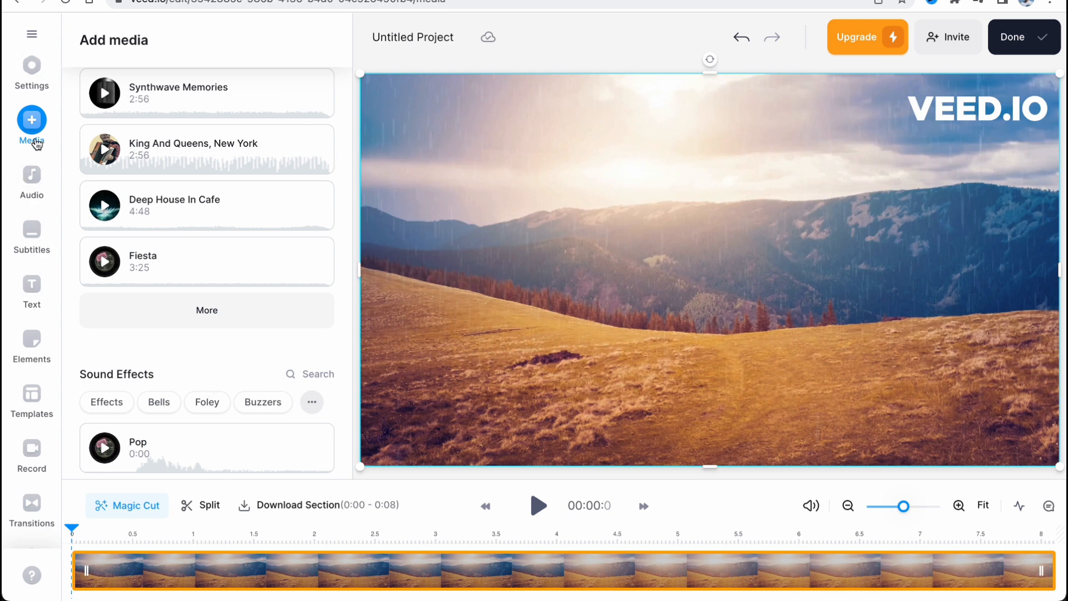
pyautogui.scroll(4, 222, 309)
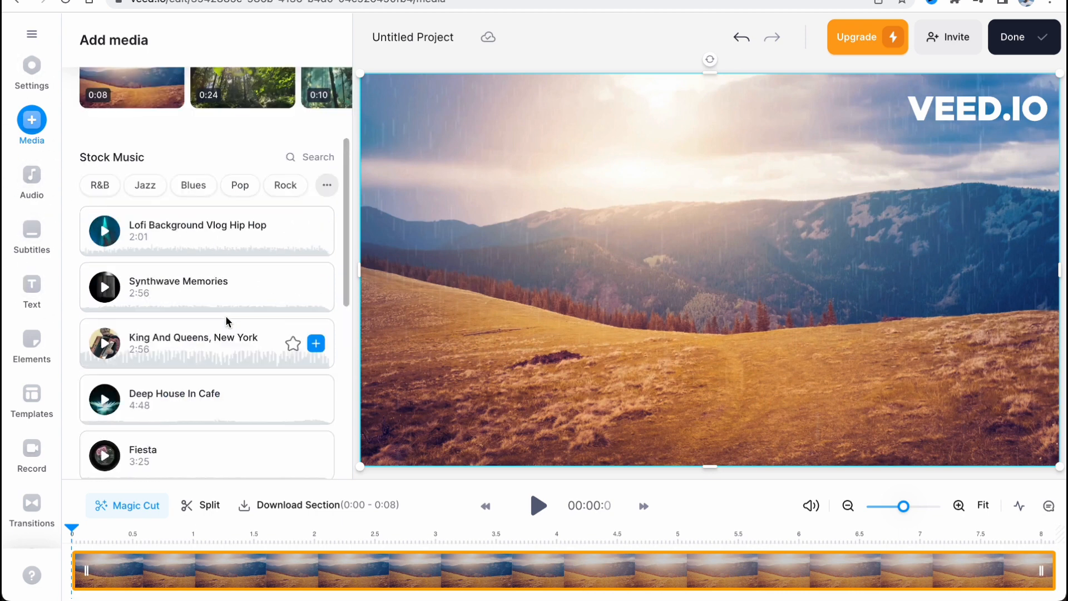
pyautogui.click(316, 232)
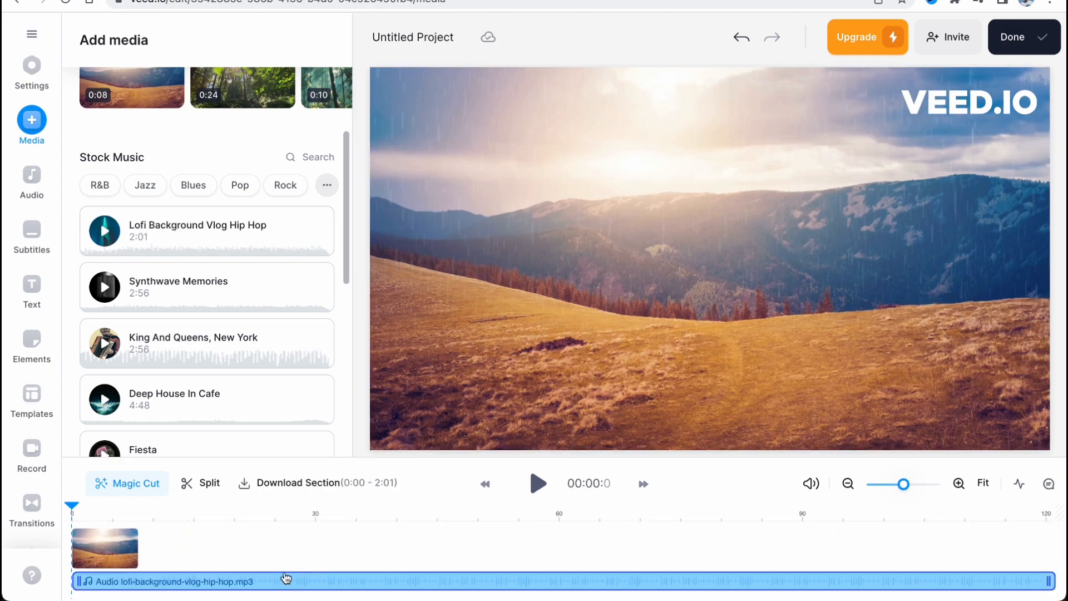
# Trim the end of the lofi audio track to 00:08.1 so it matches the video clip's length.
pyautogui.click(156, 580)
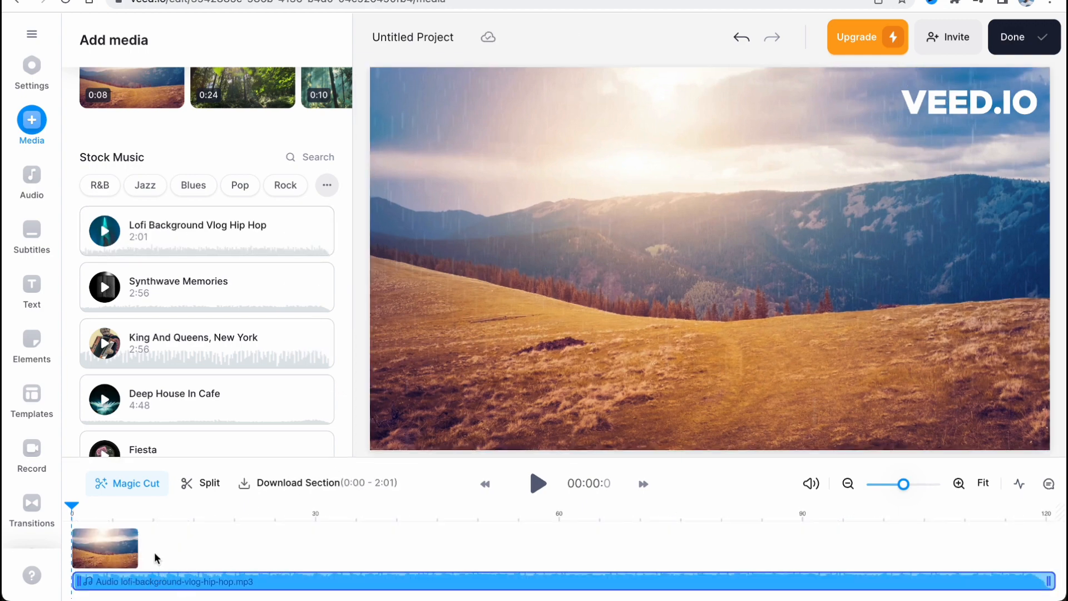
pyautogui.click(262, 582)
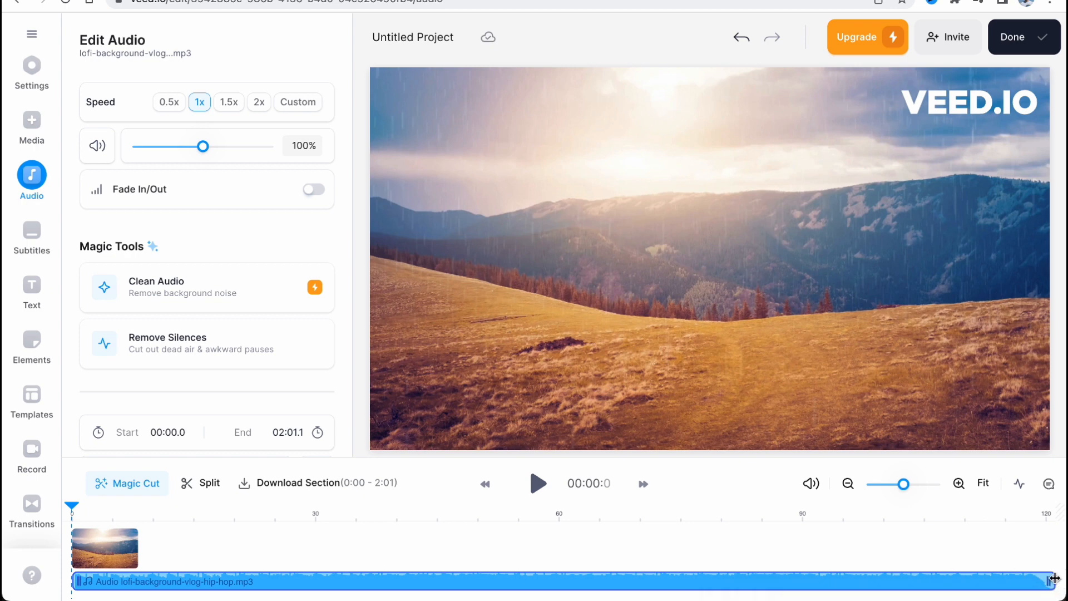
pyautogui.moveTo(1054, 579); pyautogui.dragTo(129, 579)
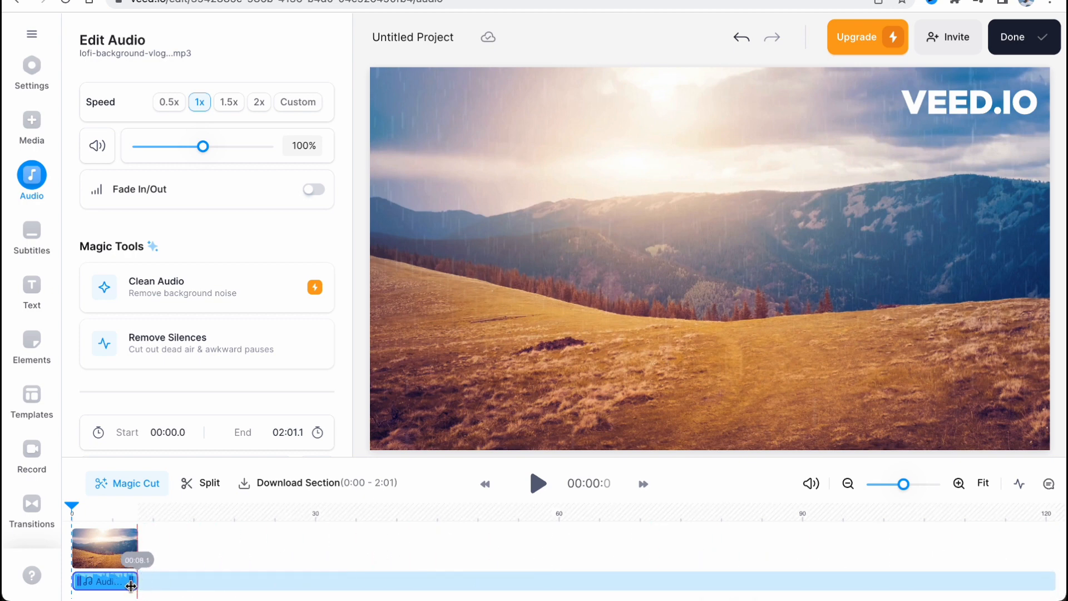
# Examine the options for adding audio, the stock music tracks and the full sound effects collection.
pyautogui.click(31, 175)
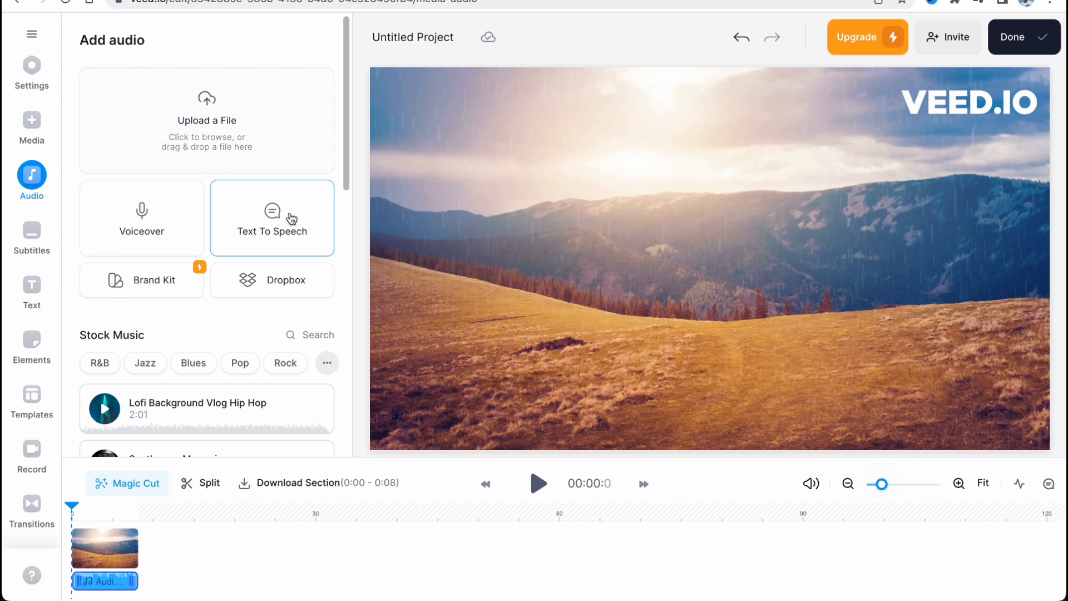
pyautogui.scroll(-2, 209, 326)
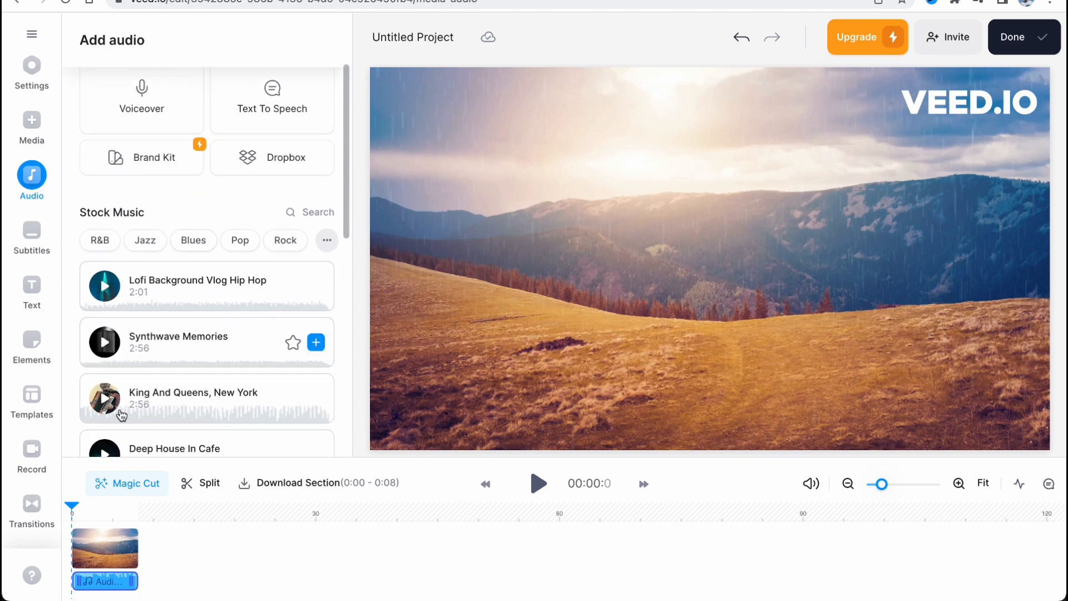
pyautogui.scroll(-3, 206, 334)
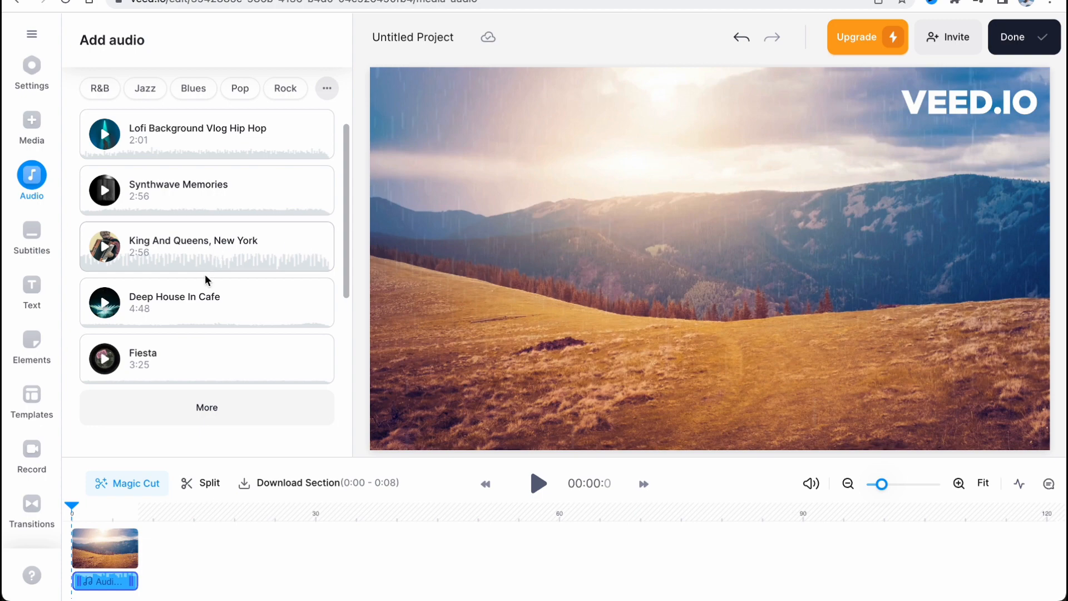
pyautogui.click(33, 125)
pyautogui.scroll(-8, 233, 325)
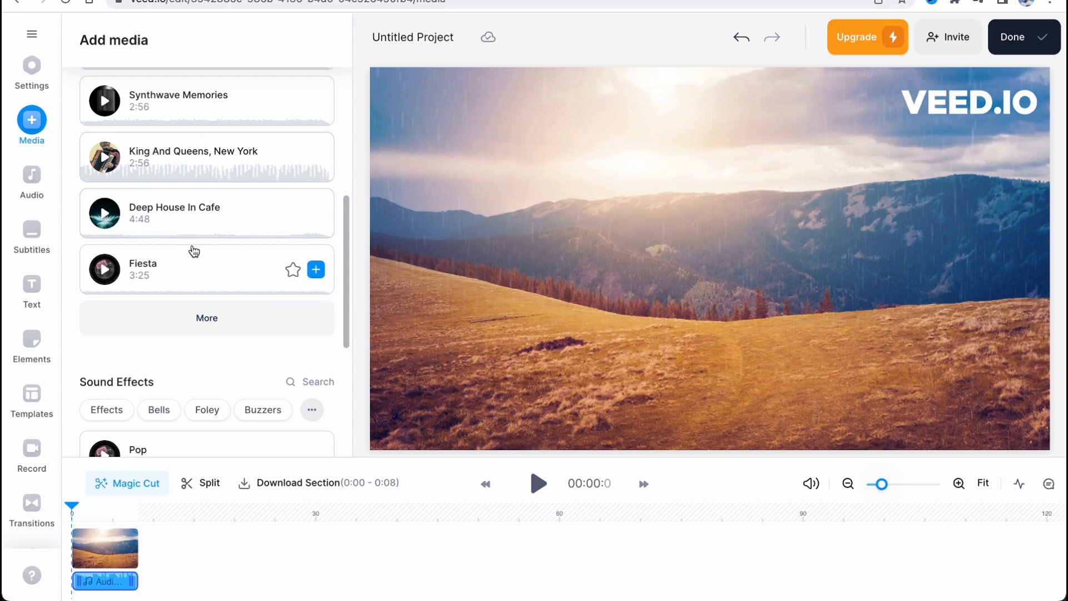
pyautogui.scroll(-4, 192, 247)
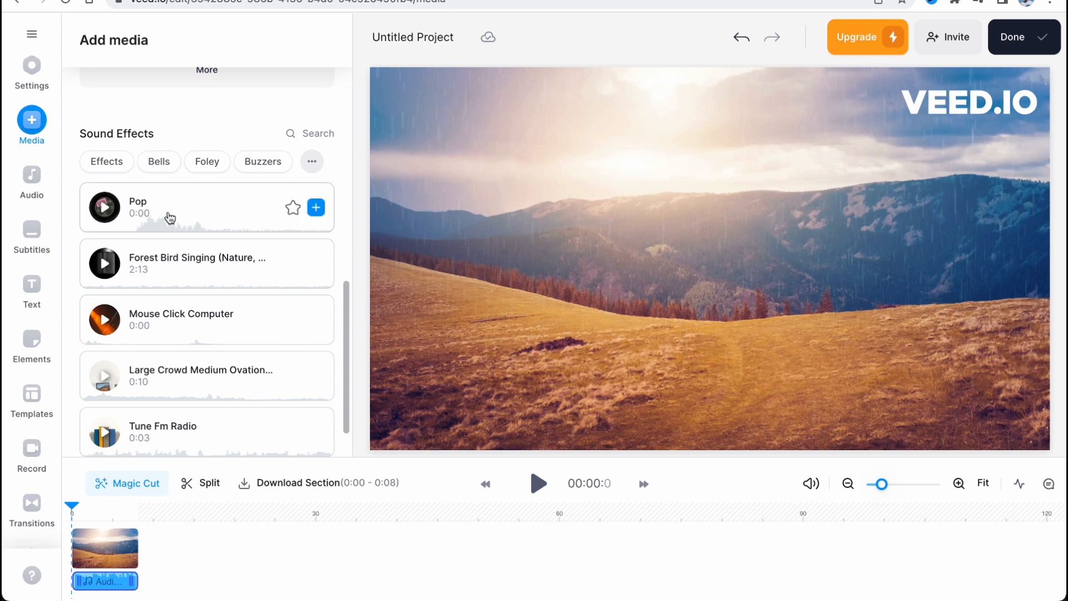
pyautogui.scroll(-1, 225, 322)
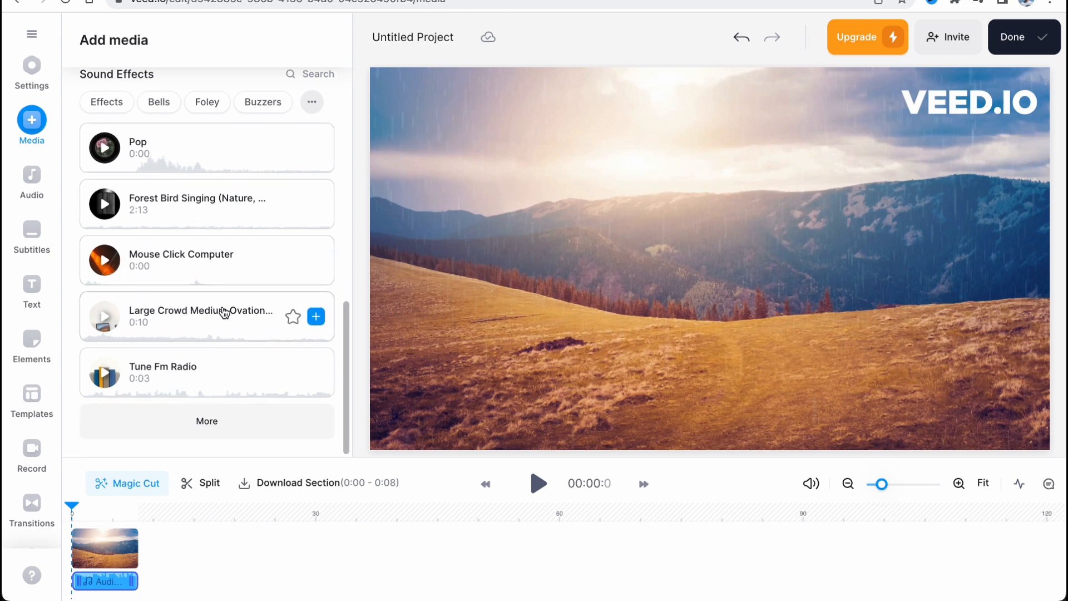
pyautogui.scroll(1, 224, 312)
pyautogui.click(301, 129)
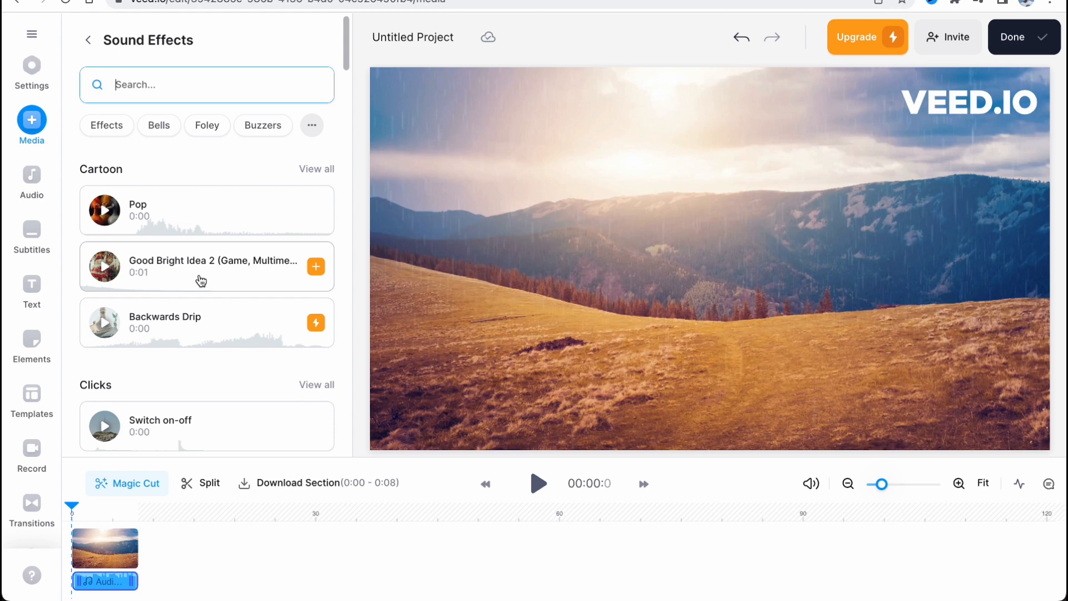
# Review the methods for adding subtitles and browse the text styles and title templates.
pyautogui.click(38, 235)
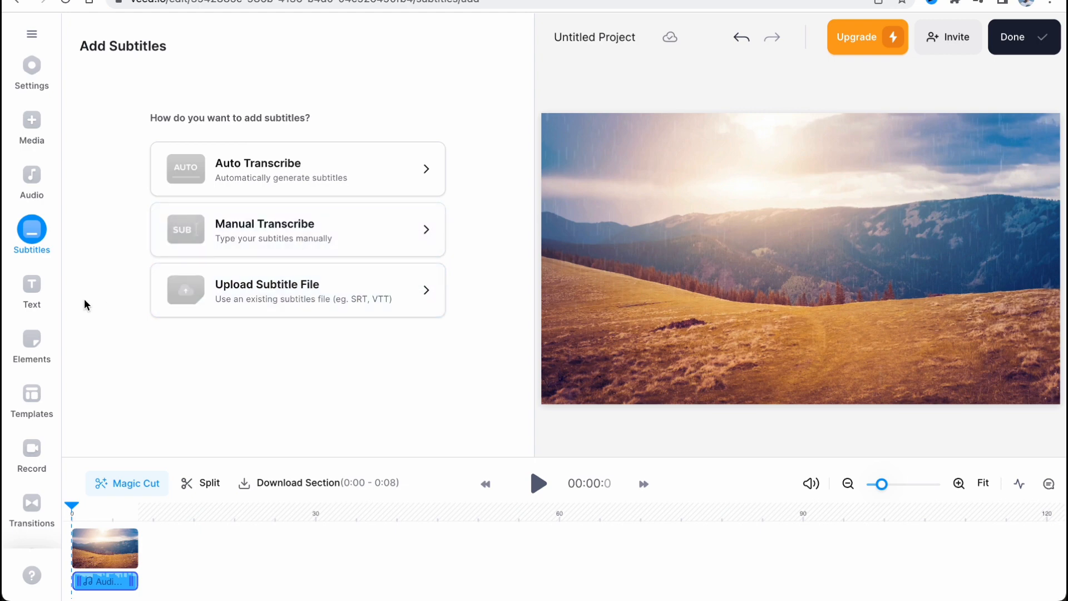
pyautogui.click(37, 293)
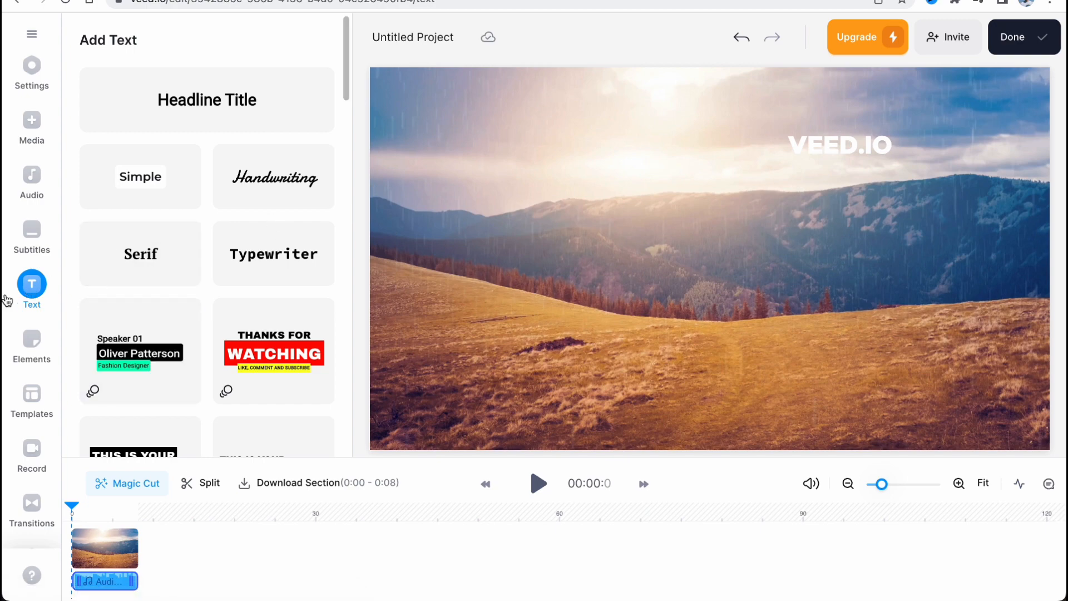
pyautogui.scroll(-6, 222, 259)
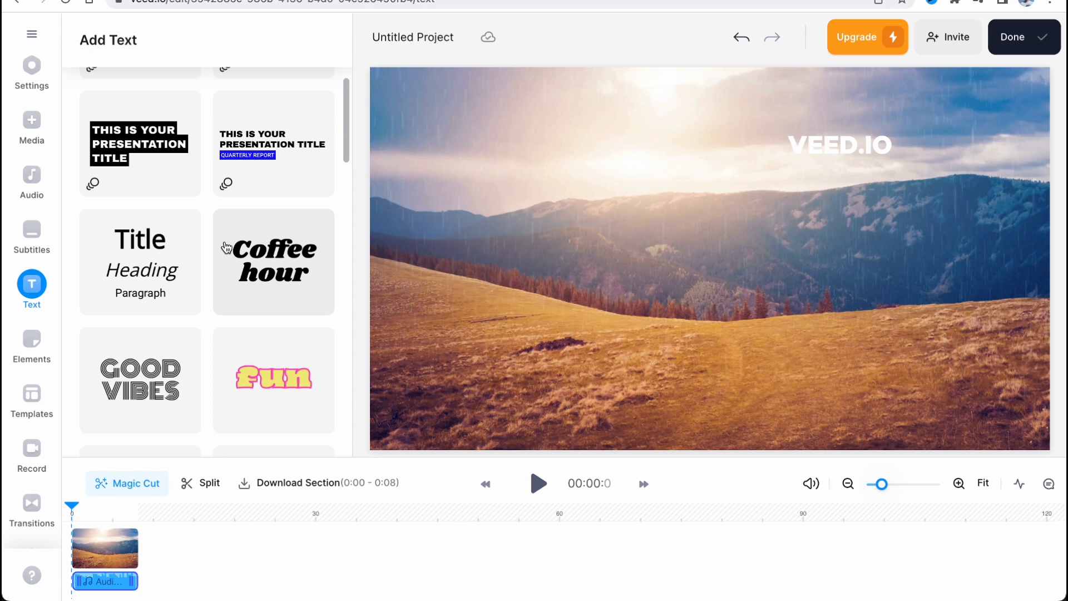
pyautogui.scroll(5, 225, 247)
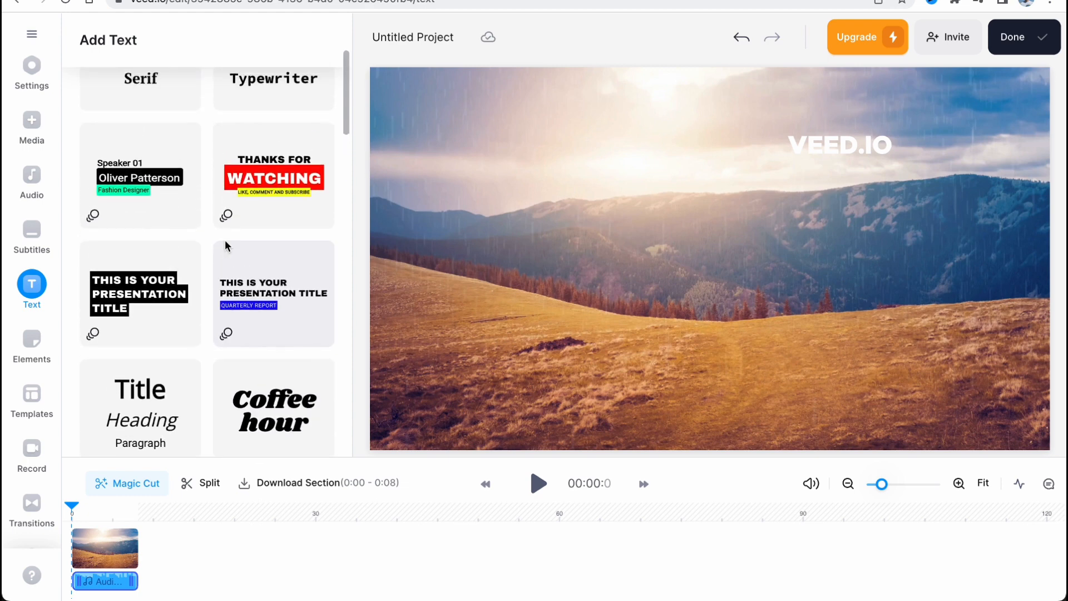
pyautogui.scroll(2, 227, 246)
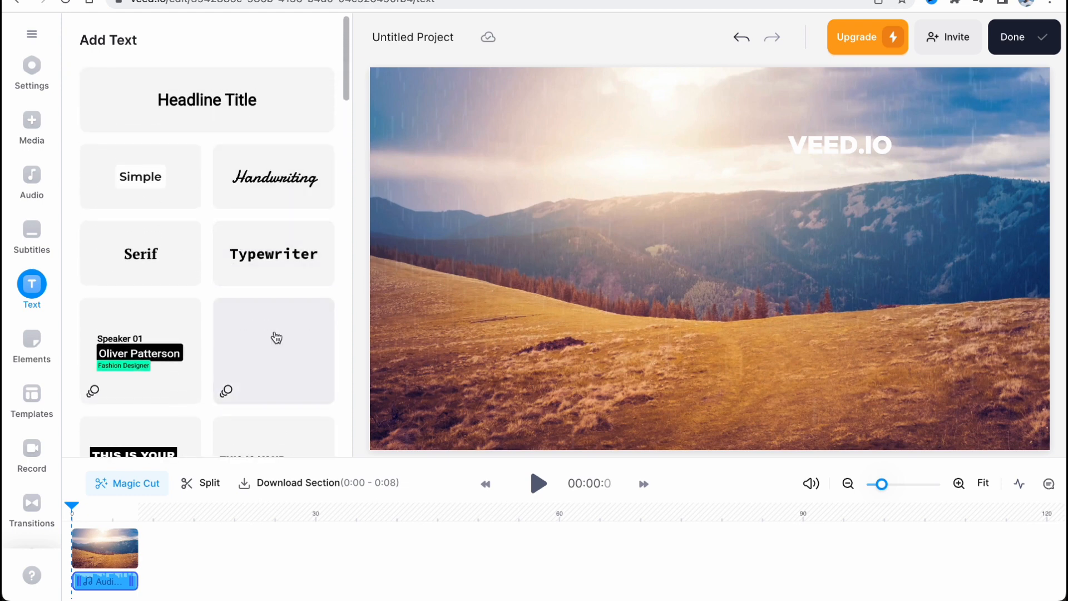
pyautogui.scroll(-2, 273, 331)
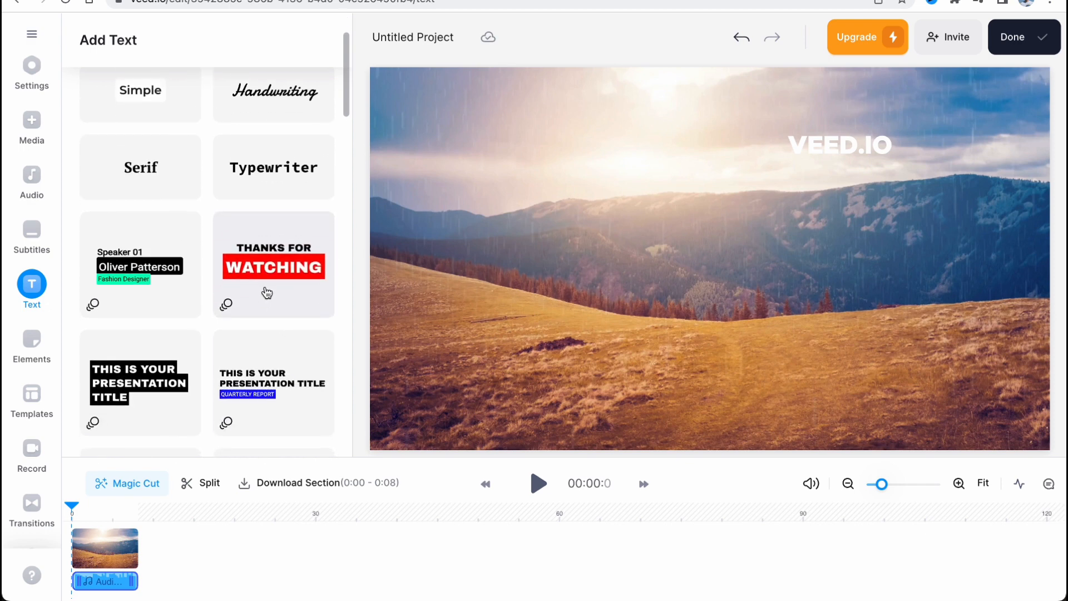
pyautogui.scroll(-1, 267, 293)
pyautogui.scroll(-2, 267, 291)
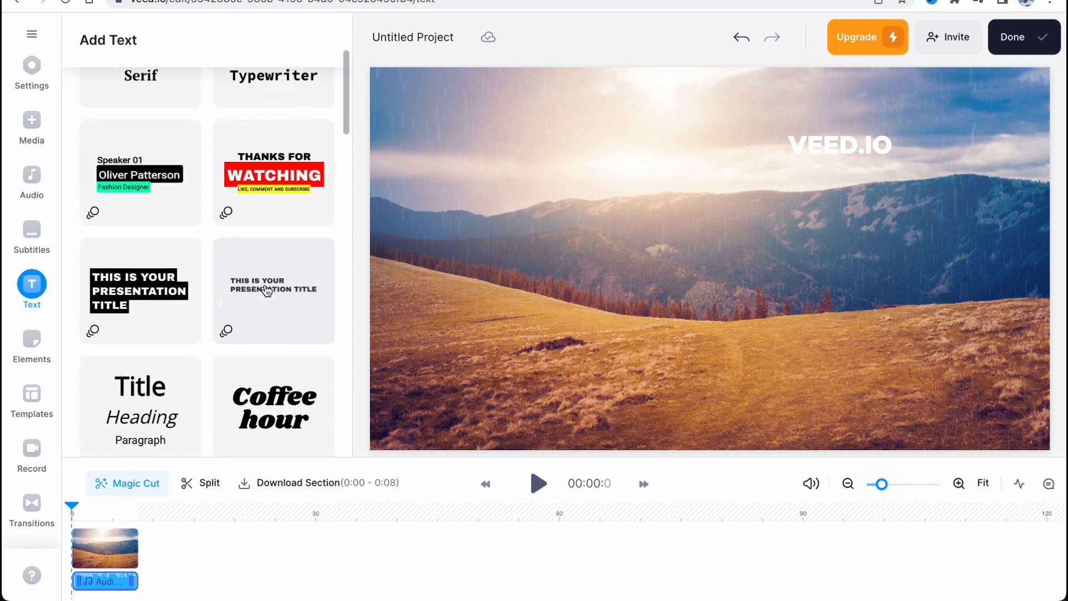
pyautogui.scroll(-1, 276, 290)
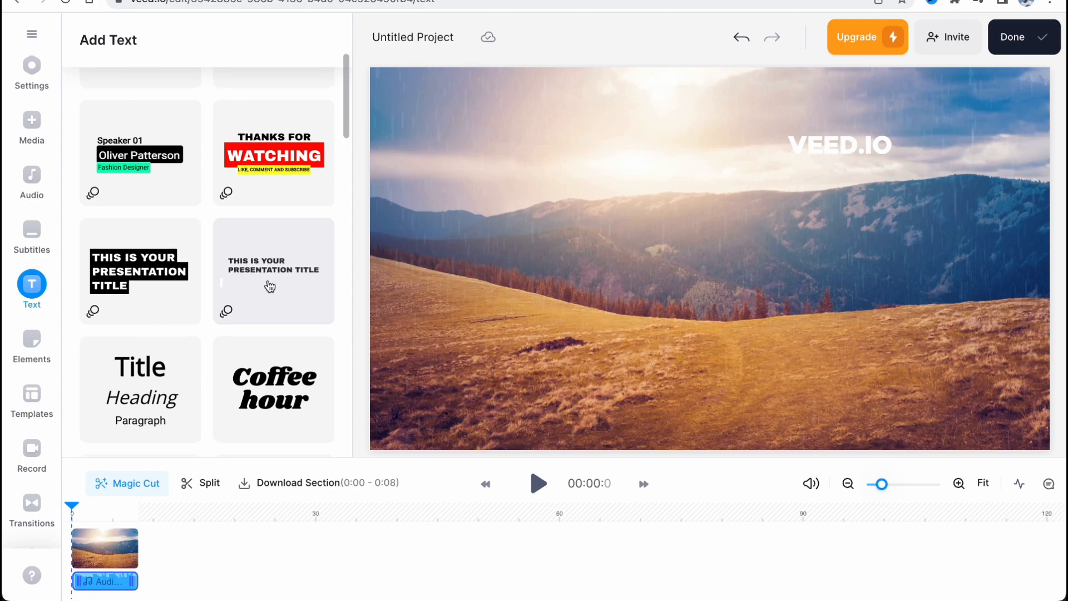
pyautogui.scroll(-2, 259, 287)
pyautogui.scroll(-5, 258, 287)
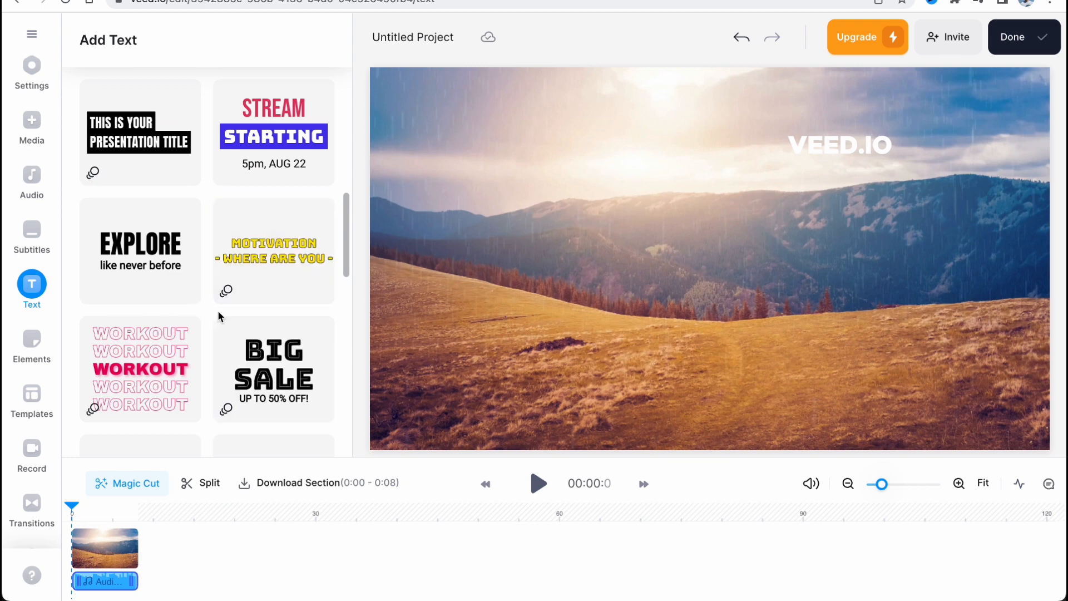
# Browse the Elements library from shapes, AI avatars and emoji through stickers, mockups, brand logos, frames and further sticker categories.
pyautogui.click(32, 344)
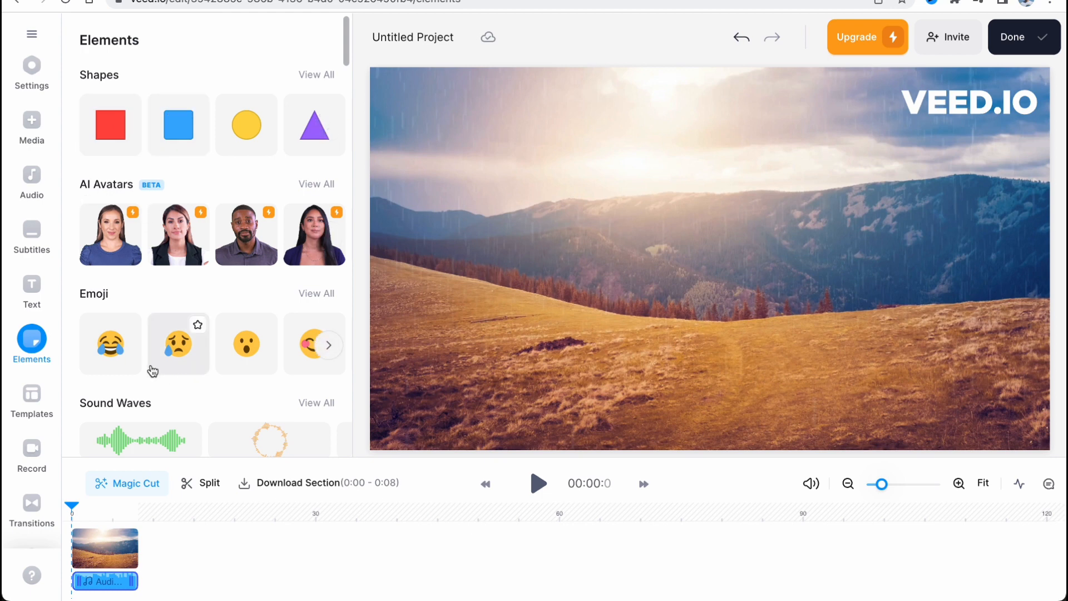
pyautogui.scroll(-5, 202, 391)
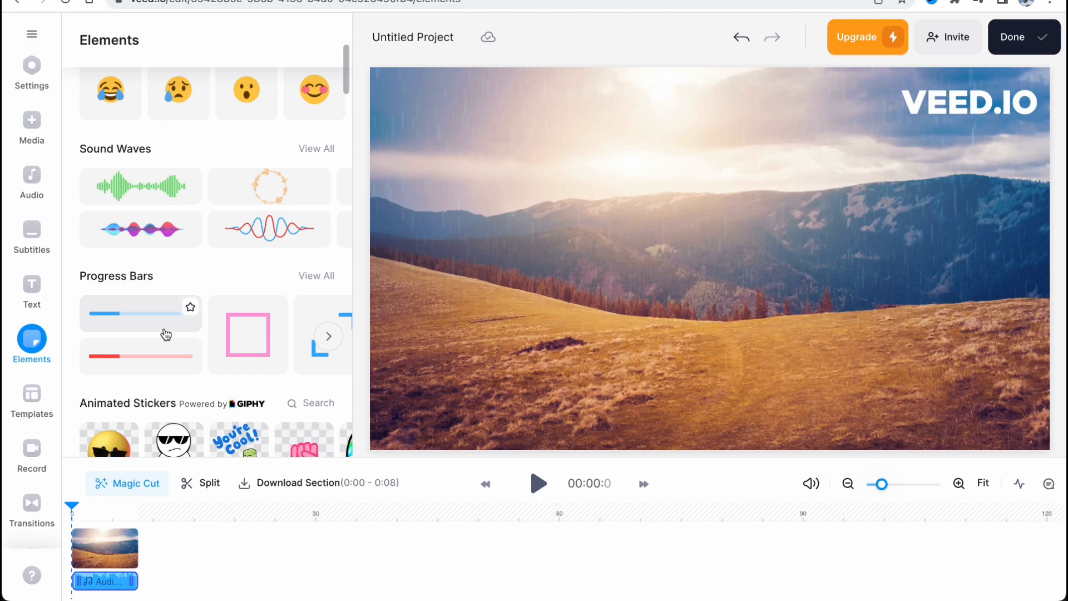
pyautogui.scroll(-2, 162, 335)
pyautogui.scroll(-4, 160, 335)
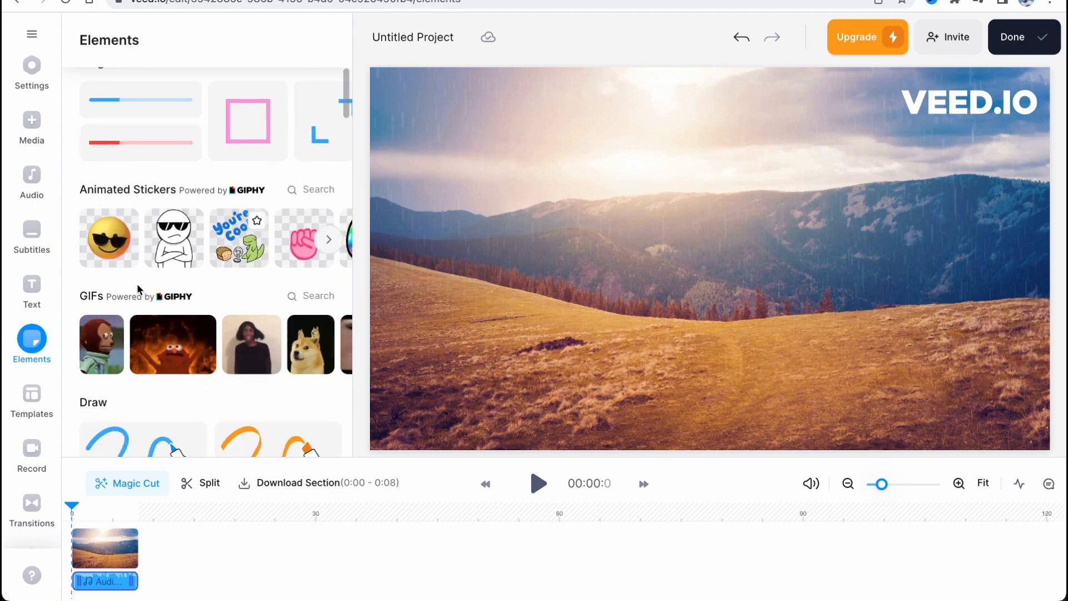
pyautogui.scroll(-10, 167, 312)
pyautogui.scroll(-3, 167, 311)
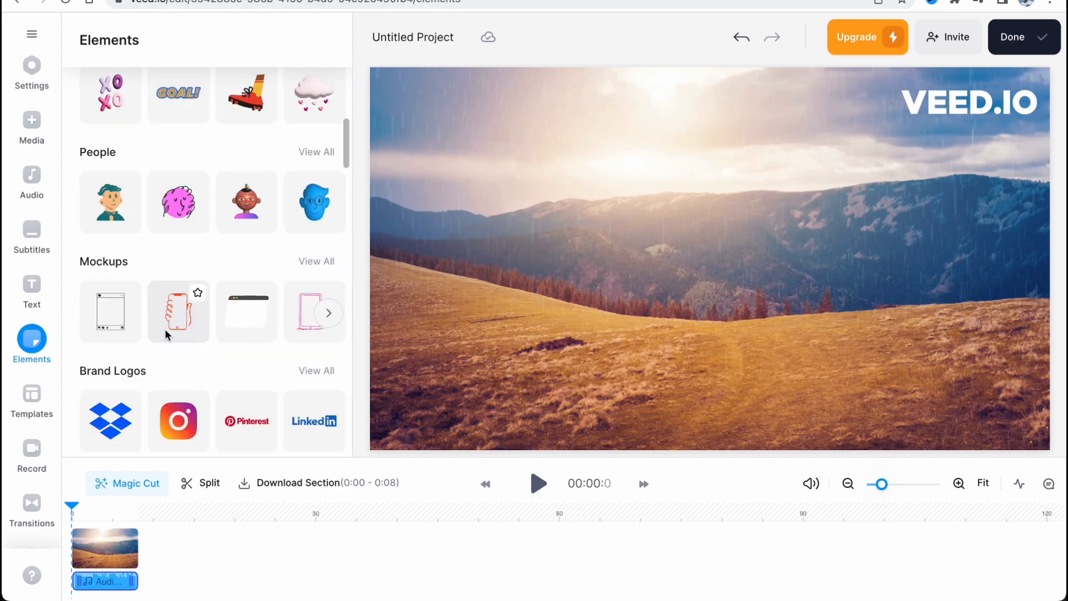
pyautogui.scroll(-3, 165, 335)
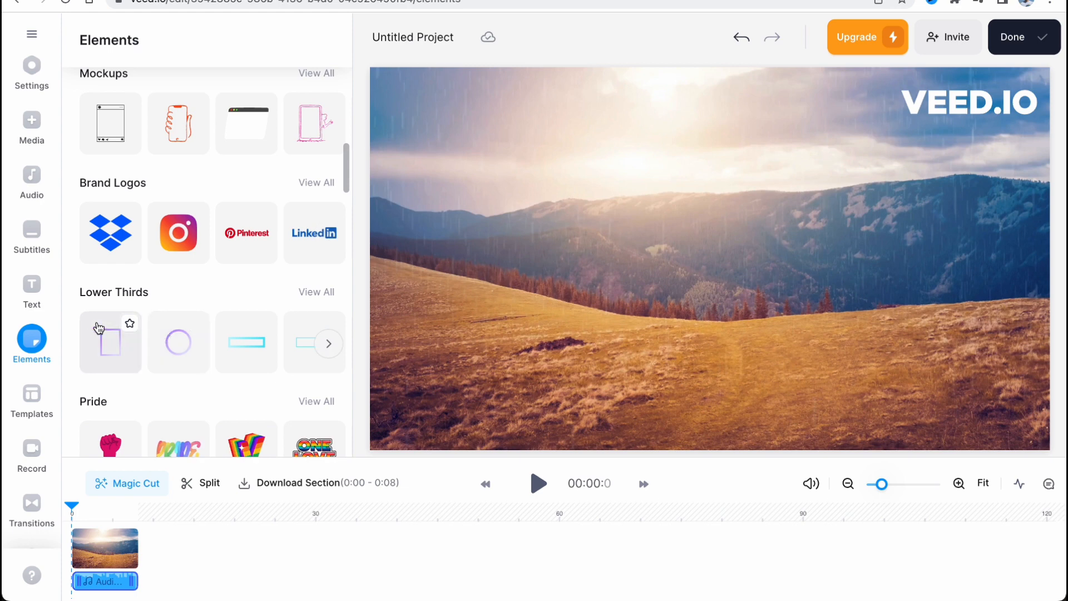
pyautogui.scroll(-1, 78, 369)
pyautogui.scroll(-5, 167, 345)
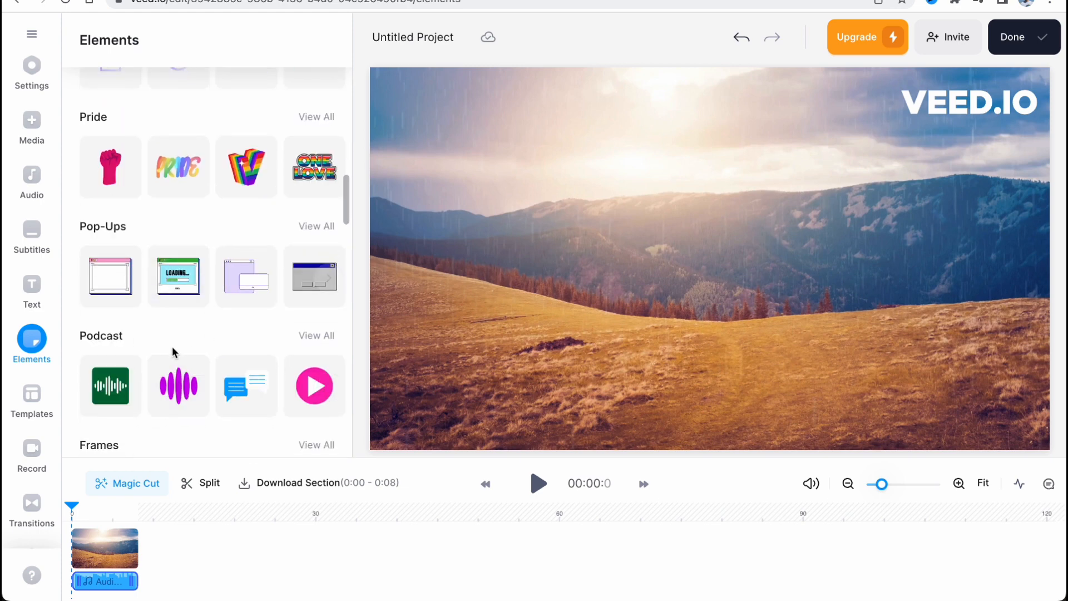
pyautogui.scroll(-1, 171, 346)
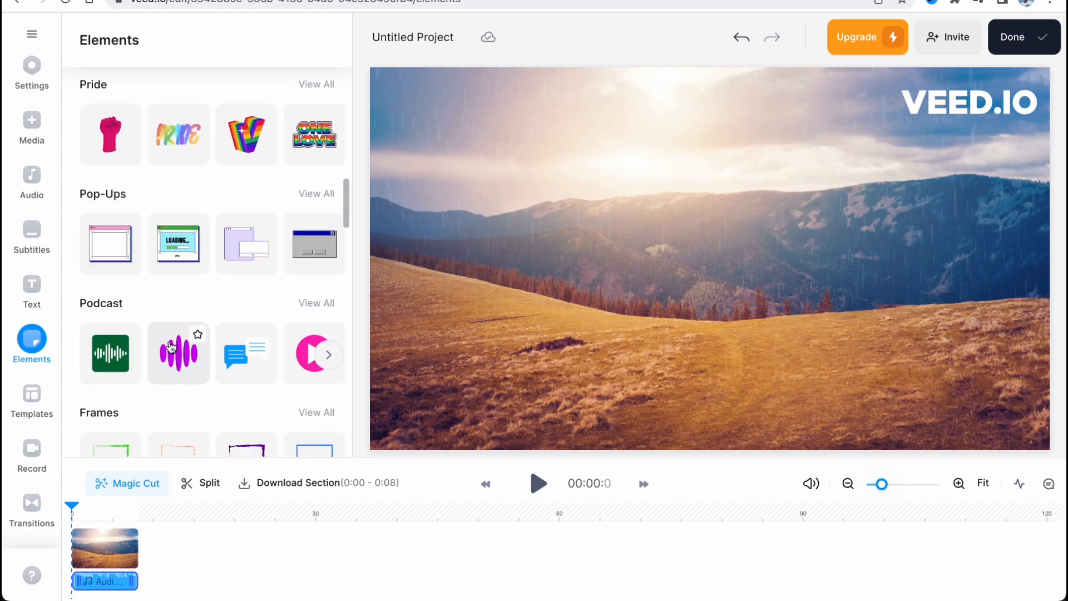
pyautogui.scroll(-1, 190, 286)
pyautogui.scroll(-2, 191, 290)
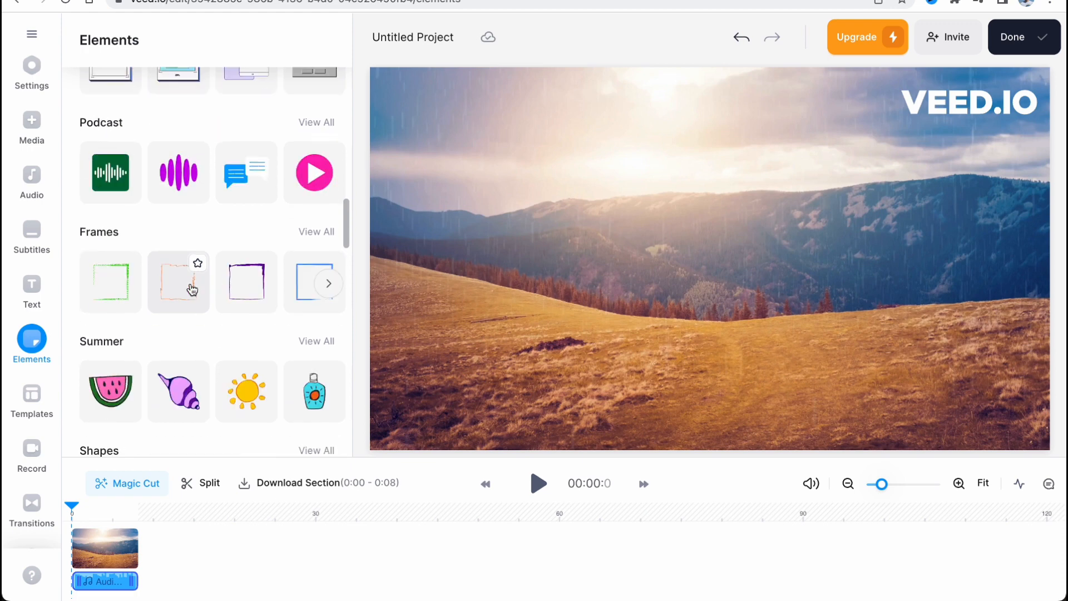
pyautogui.scroll(-2, 255, 289)
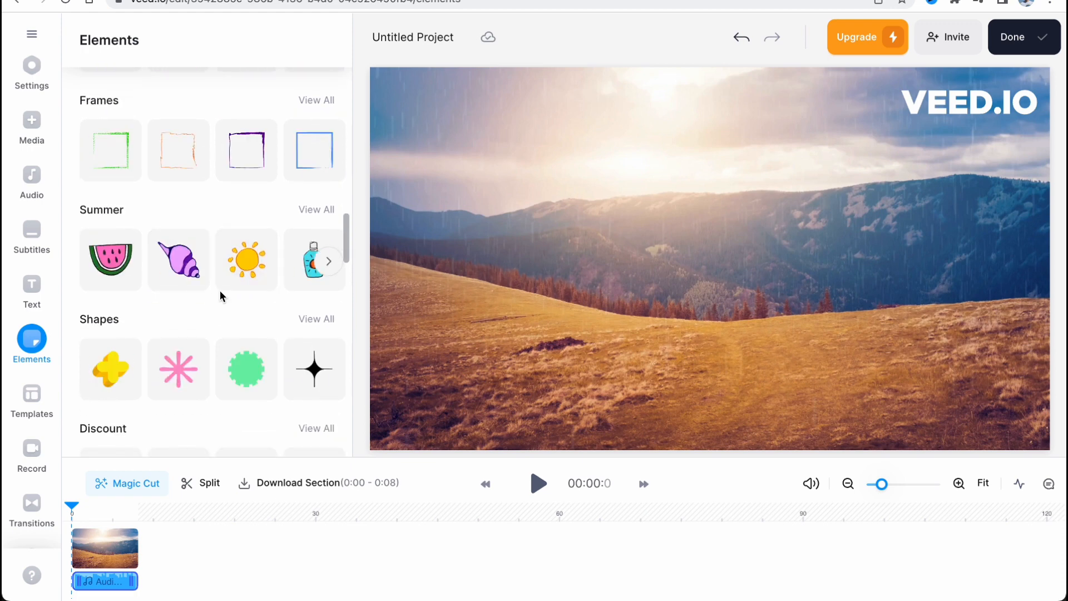
pyautogui.scroll(-2, 219, 290)
# Browse the template categories from For you through News & Media, and review the available recording modes.
pyautogui.click(34, 410)
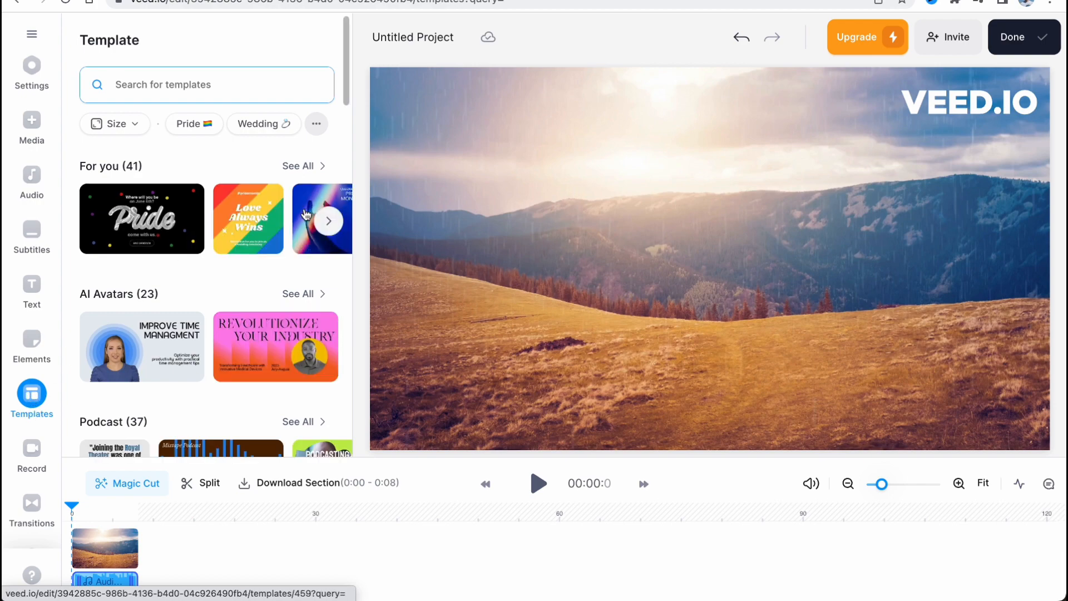
pyautogui.scroll(-2, 272, 265)
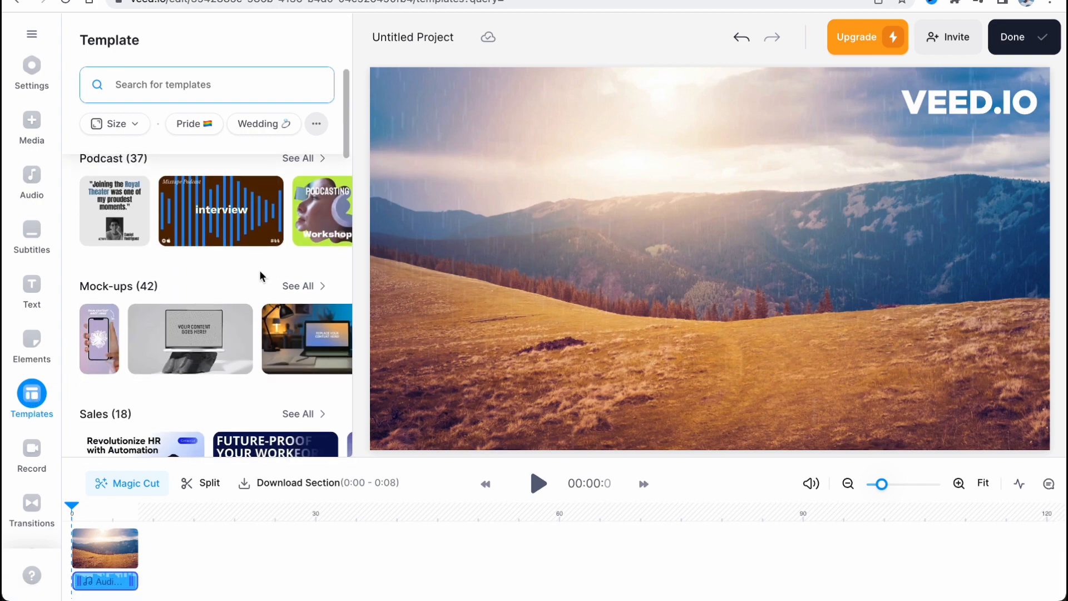
pyautogui.scroll(-1, 253, 265)
pyautogui.scroll(-2, 229, 269)
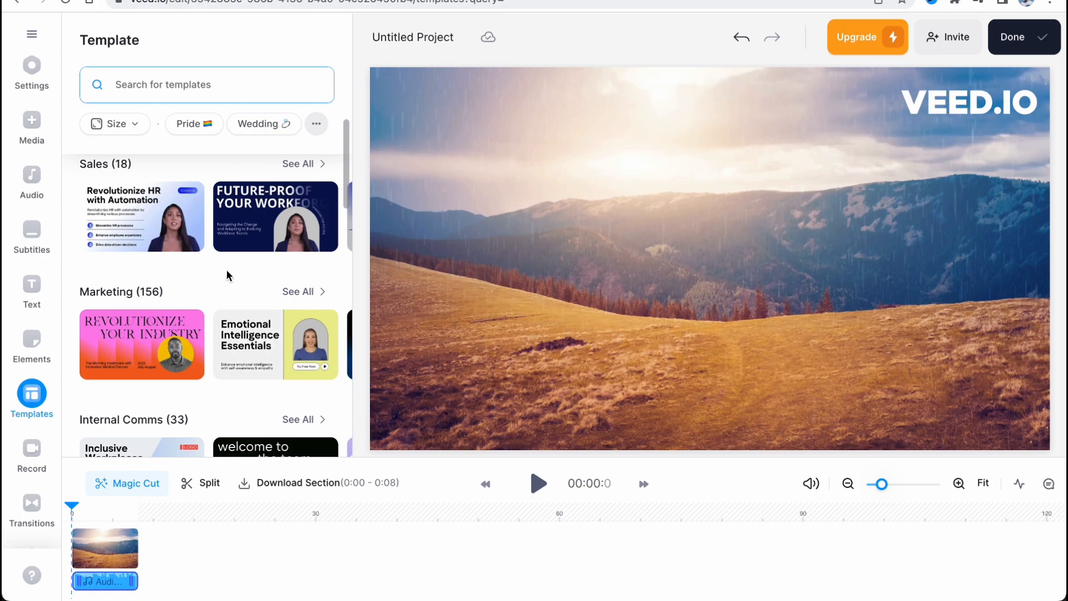
pyautogui.scroll(-4, 228, 275)
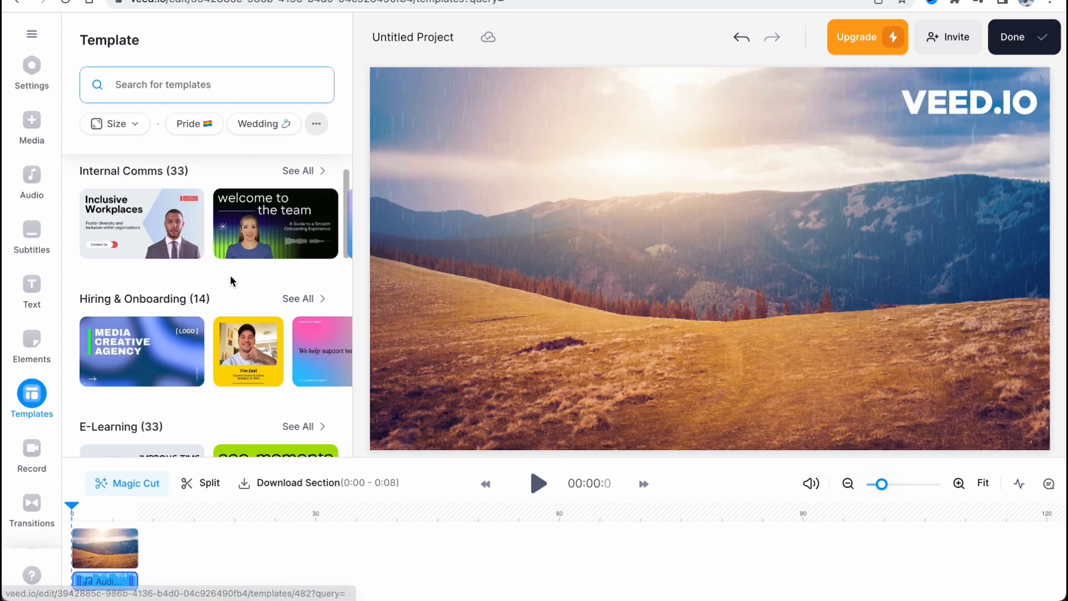
pyautogui.scroll(-4, 232, 275)
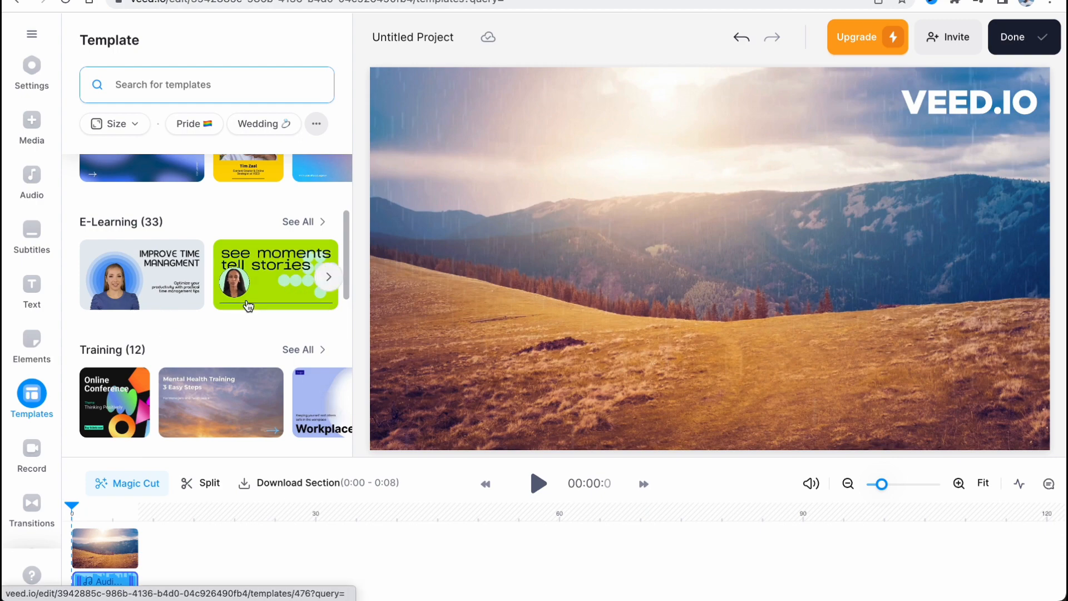
pyautogui.scroll(-5, 245, 305)
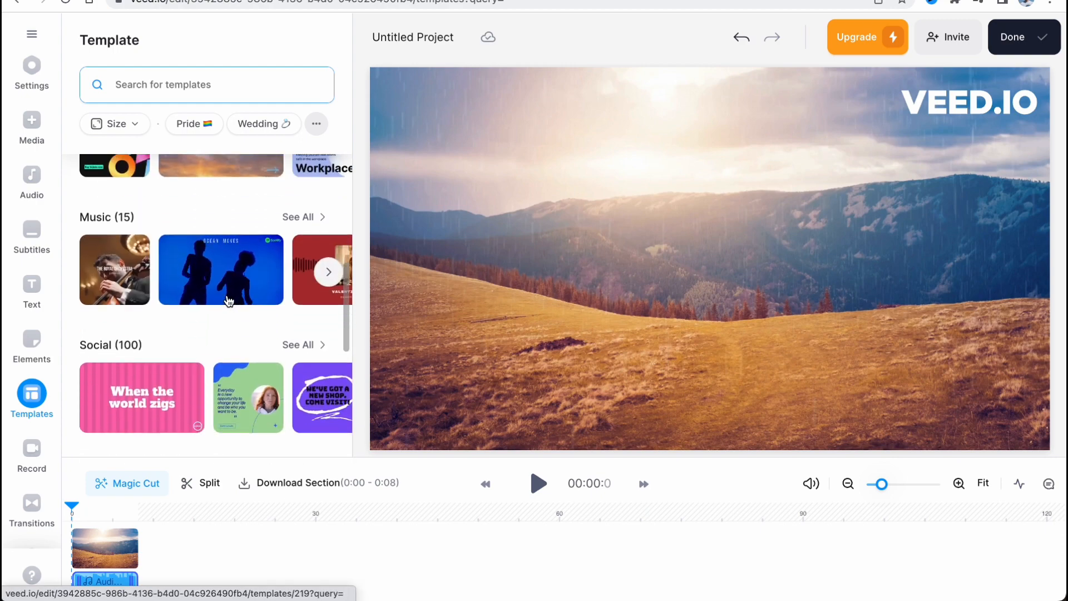
pyautogui.scroll(-3, 228, 301)
pyautogui.scroll(-1, 155, 360)
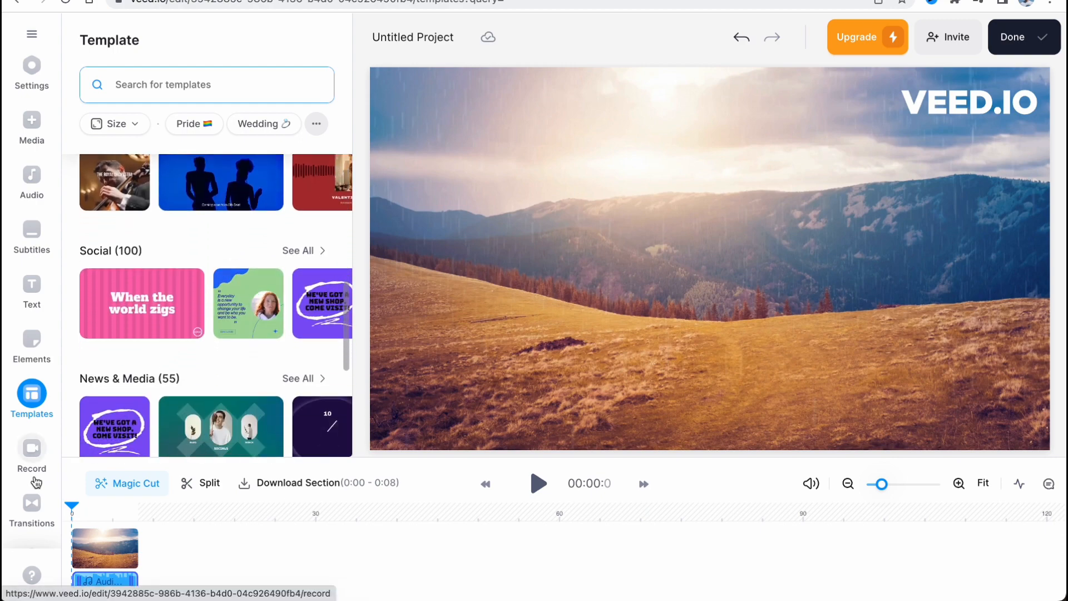
pyautogui.click(35, 458)
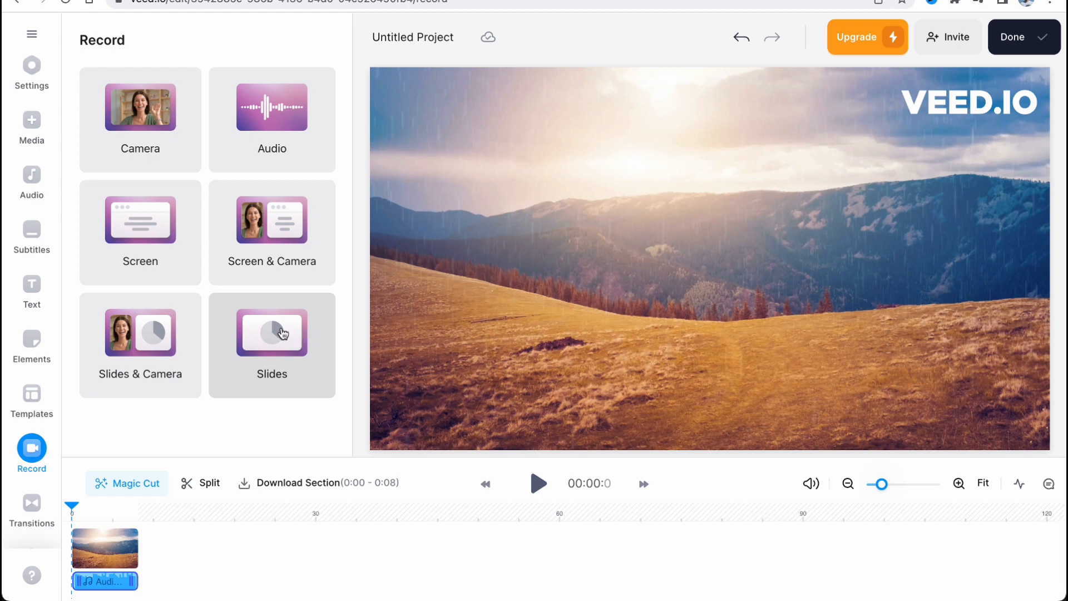
# Examine the transitions for clips and the color grading filters.
pyautogui.click(50, 506)
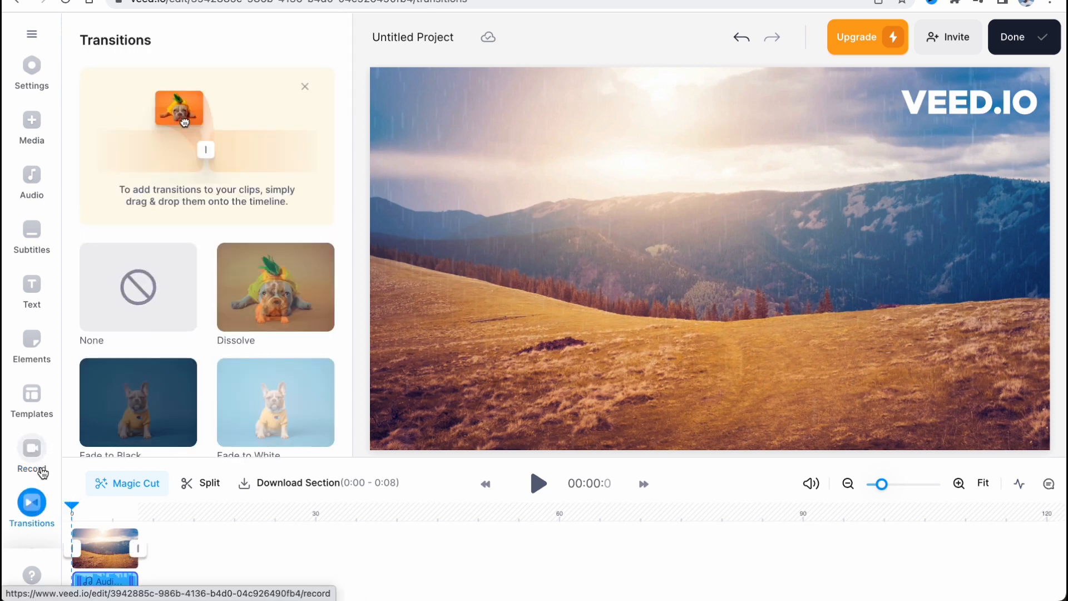
pyautogui.scroll(-2, 33, 470)
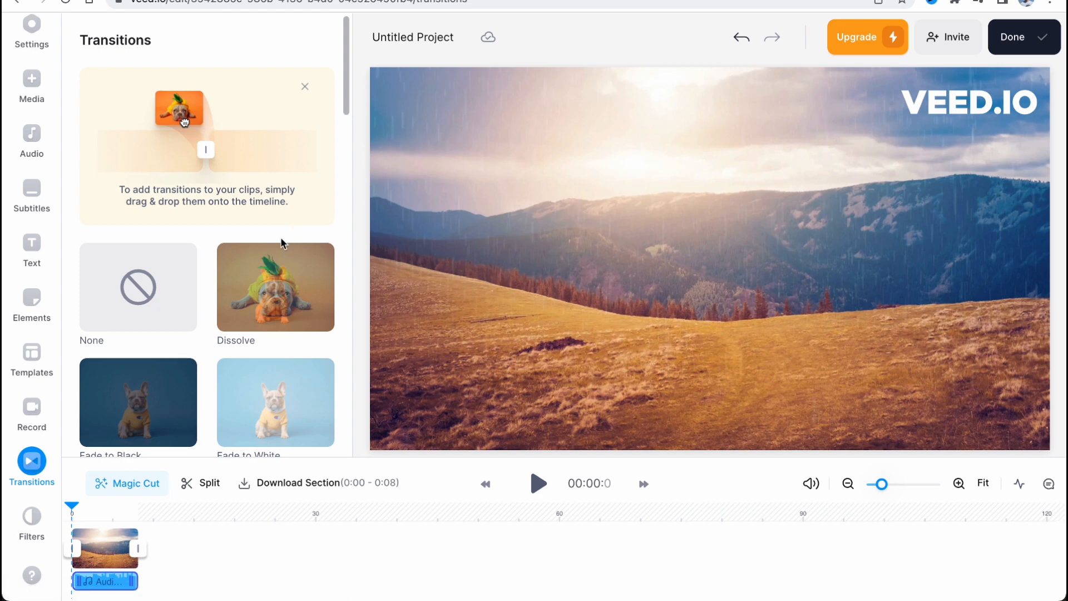
pyautogui.scroll(-1, 280, 237)
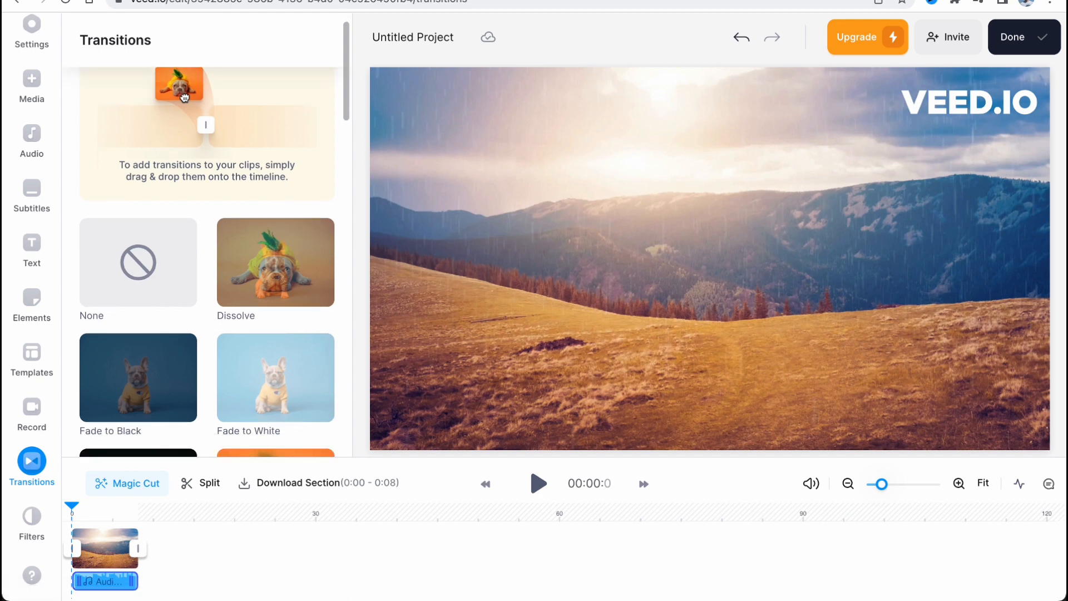
pyautogui.scroll(-3, 267, 200)
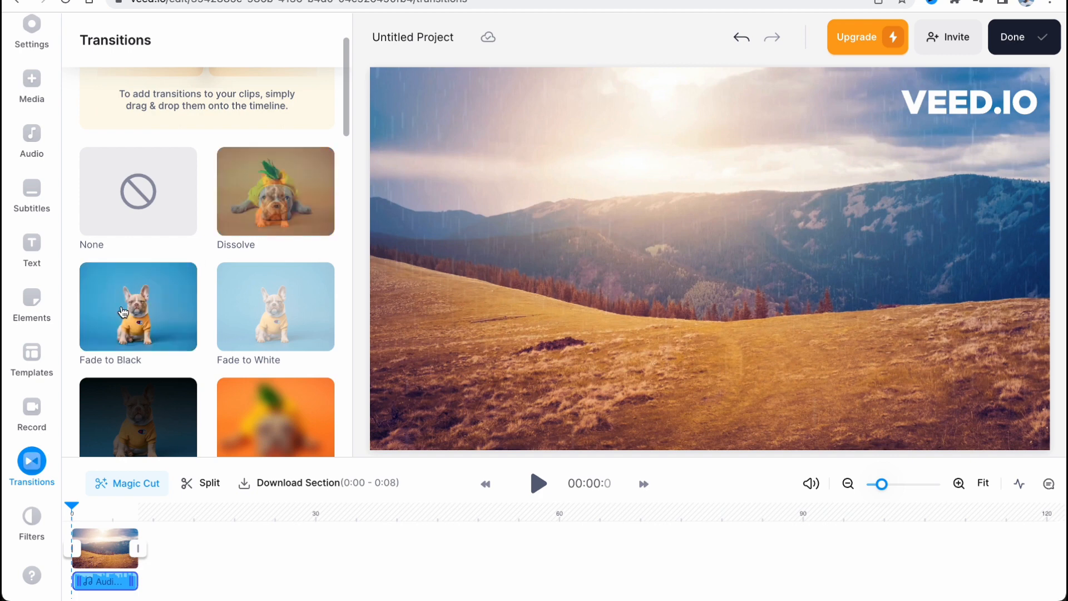
pyautogui.scroll(-2, 246, 310)
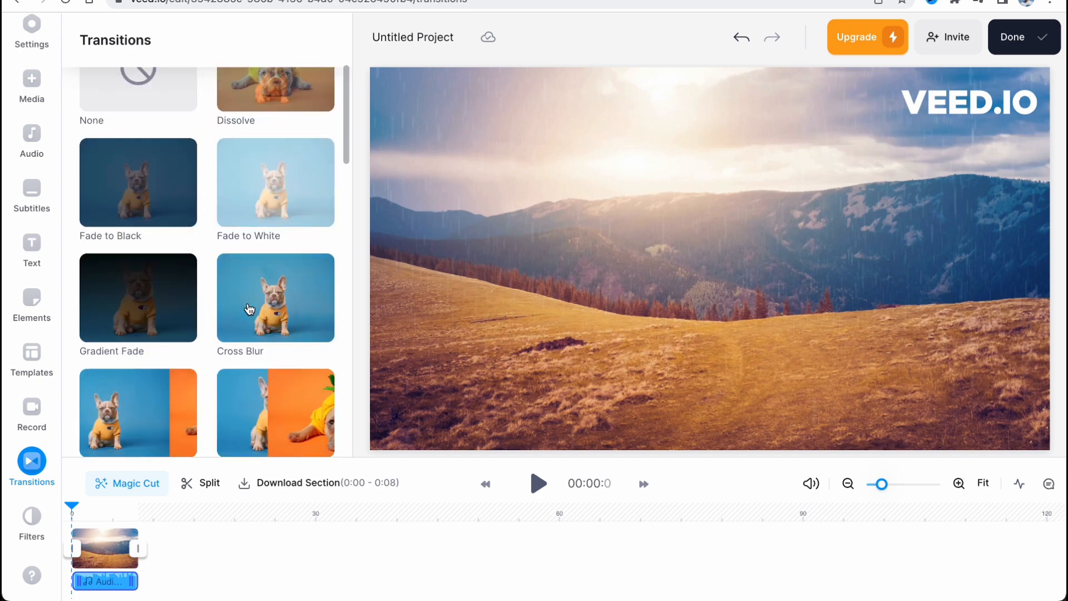
pyautogui.scroll(-4, 249, 309)
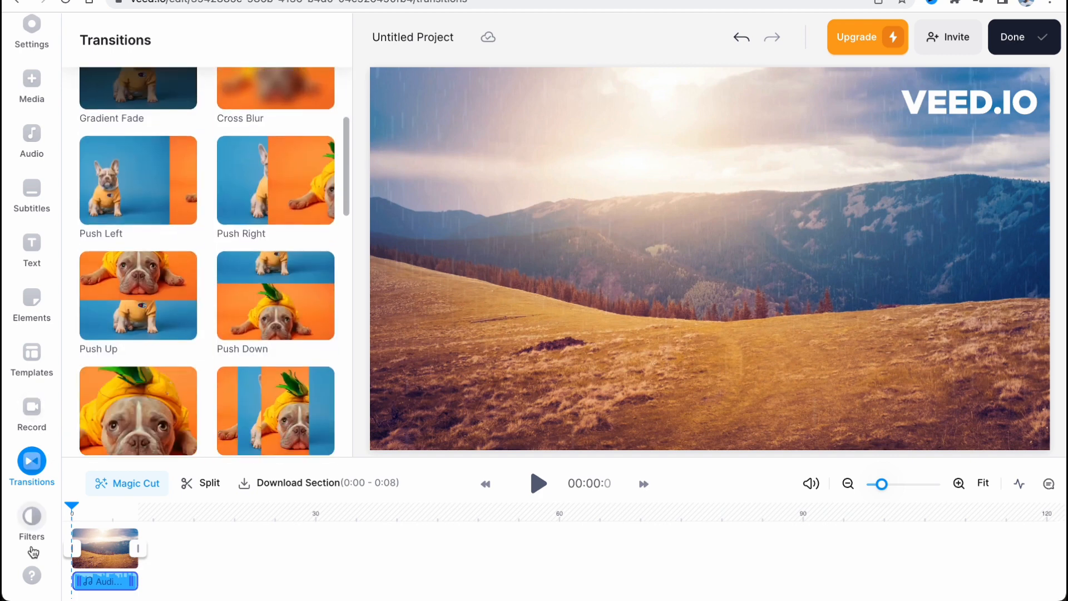
pyautogui.click(32, 535)
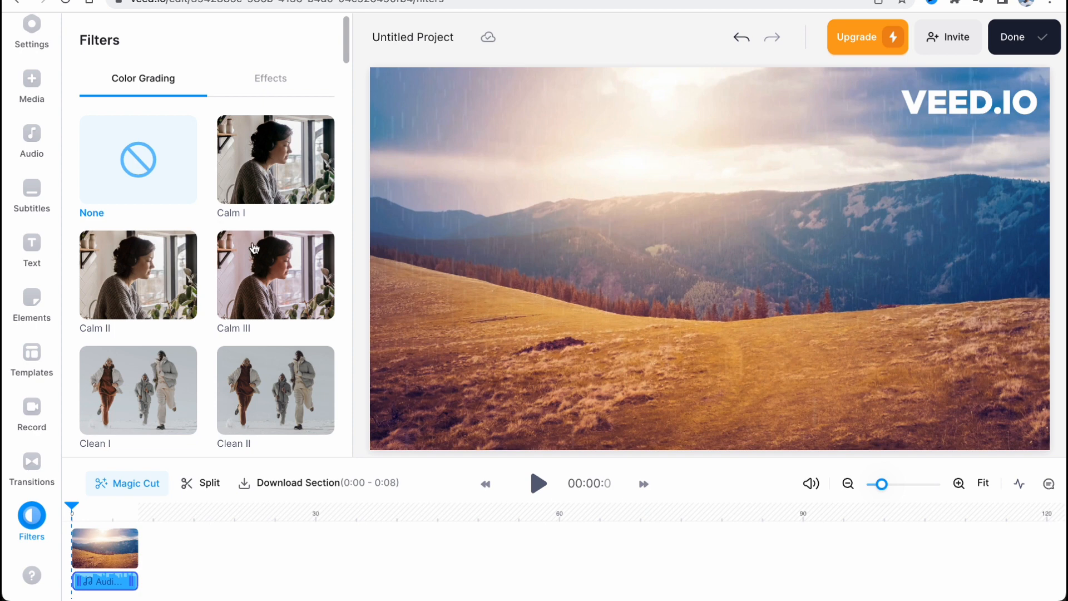
pyautogui.scroll(-1, 253, 248)
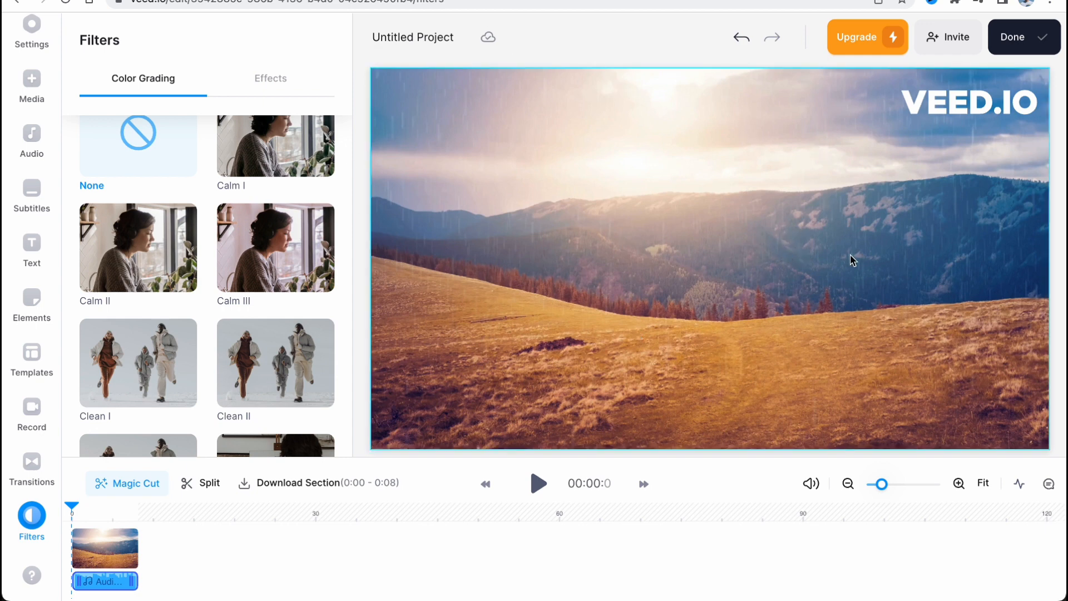
# Select the video clip on the canvas and dismiss the Eye Contact Correction promotion.
pyautogui.click(1004, 106)
pyautogui.click(927, 51)
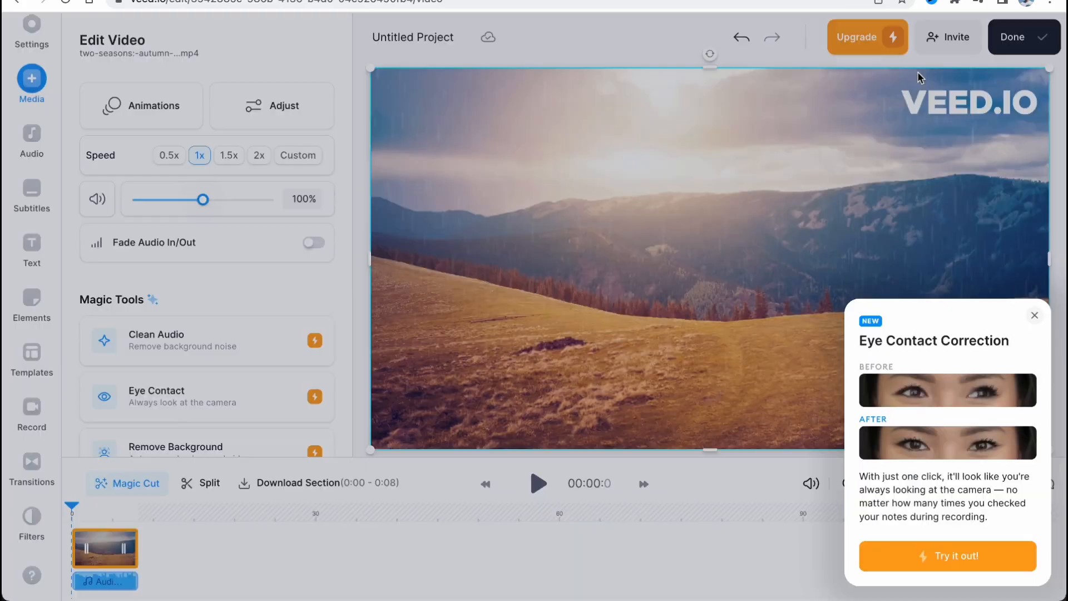
pyautogui.click(1036, 315)
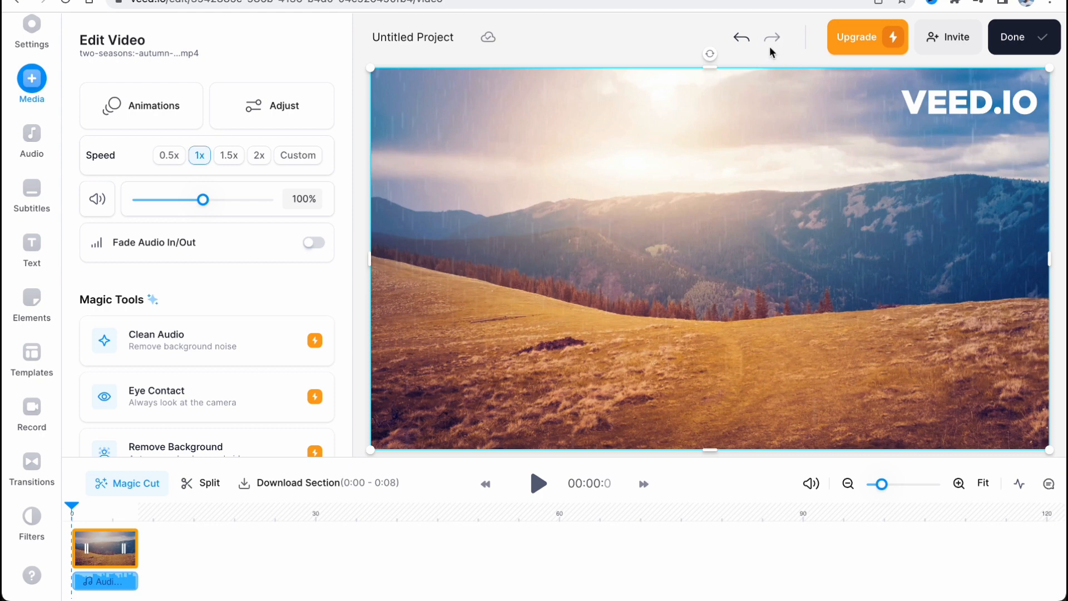
# Check that the project title is editable, and examine all of the selected video clip's edit settings and Magic Tools.
pyautogui.click(445, 39)
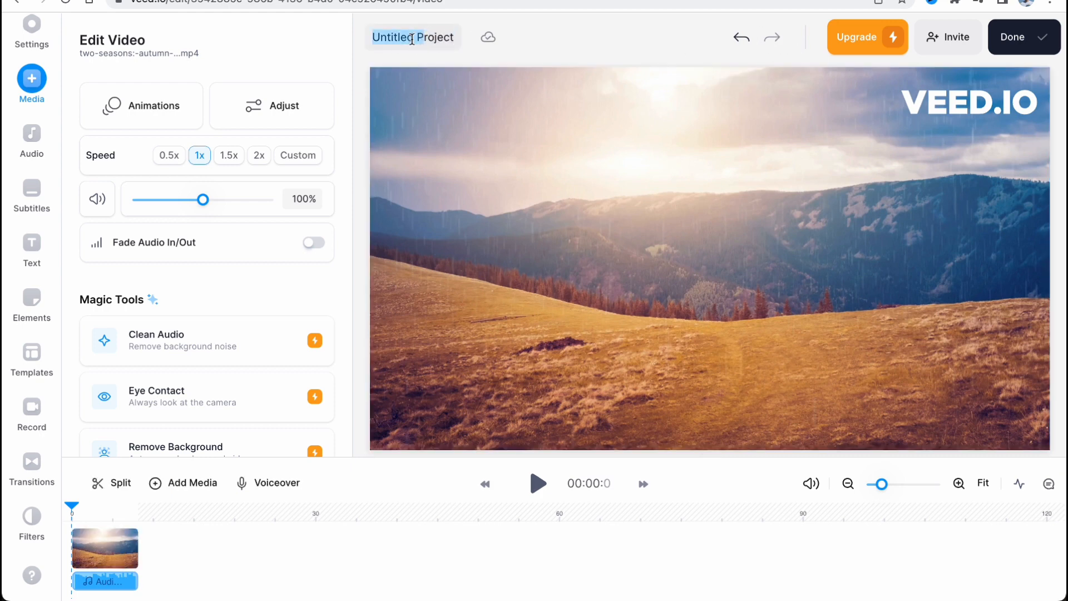
pyautogui.click(446, 39)
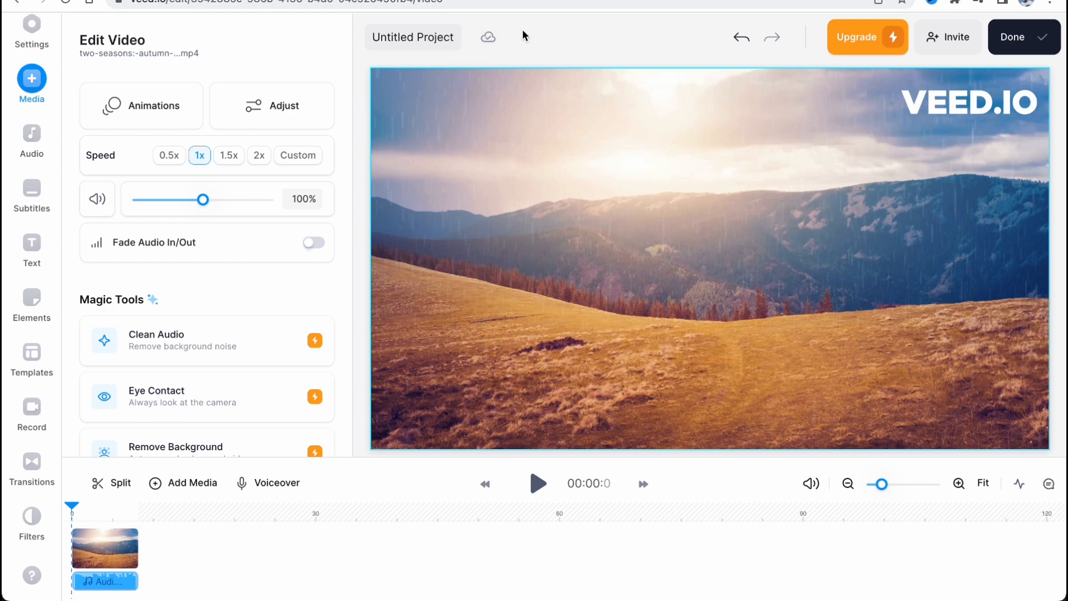
pyautogui.click(546, 207)
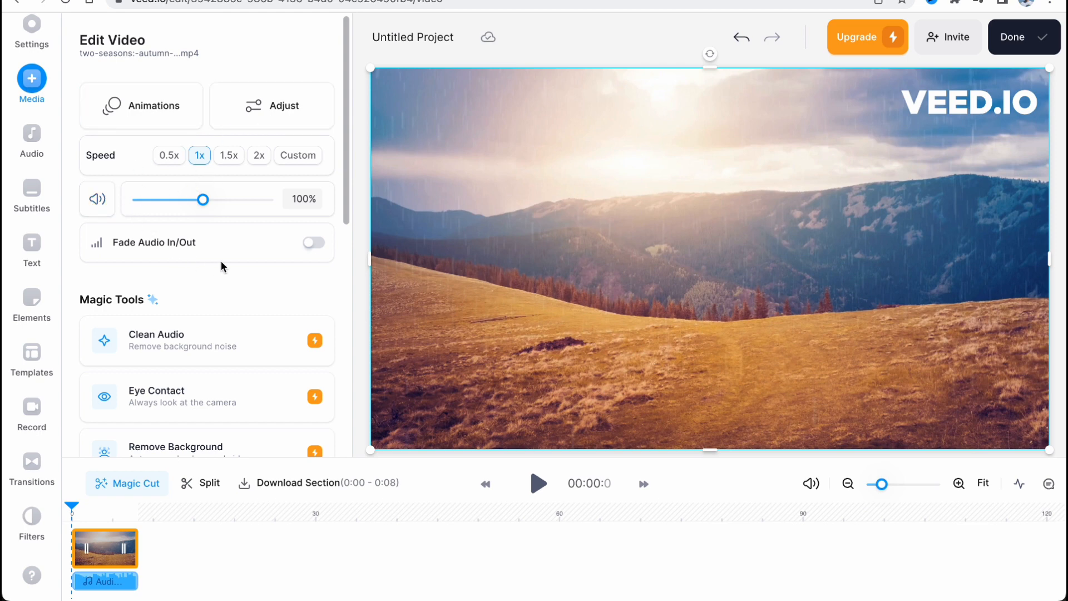
pyautogui.scroll(-3, 221, 350)
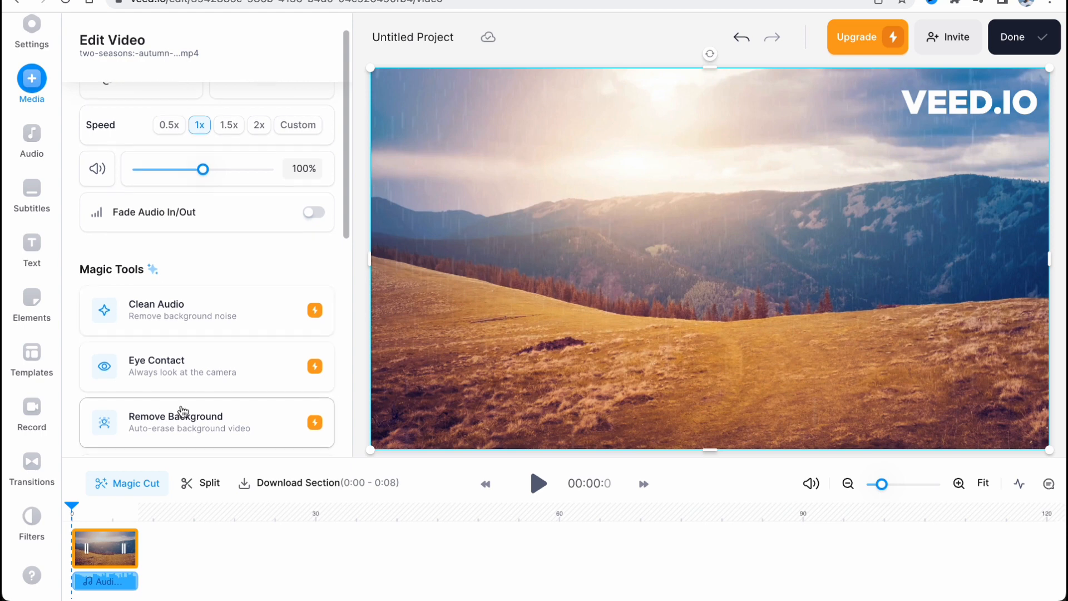
pyautogui.scroll(-5, 185, 401)
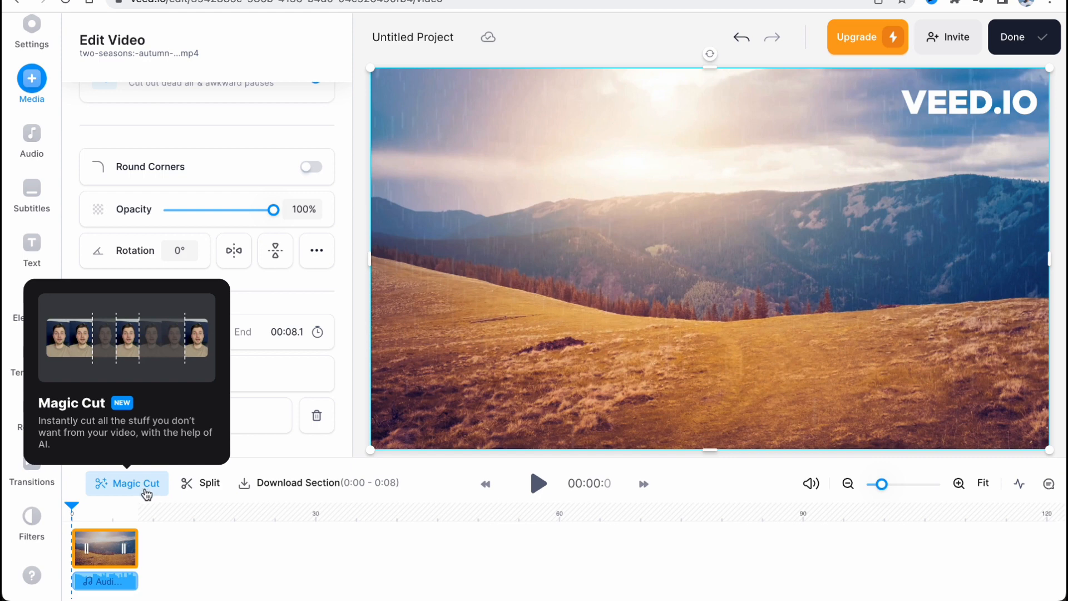
# Play the project briefly, then place the playhead at 00:03:4 within the video clip.
pyautogui.click(538, 484)
pyautogui.click(537, 485)
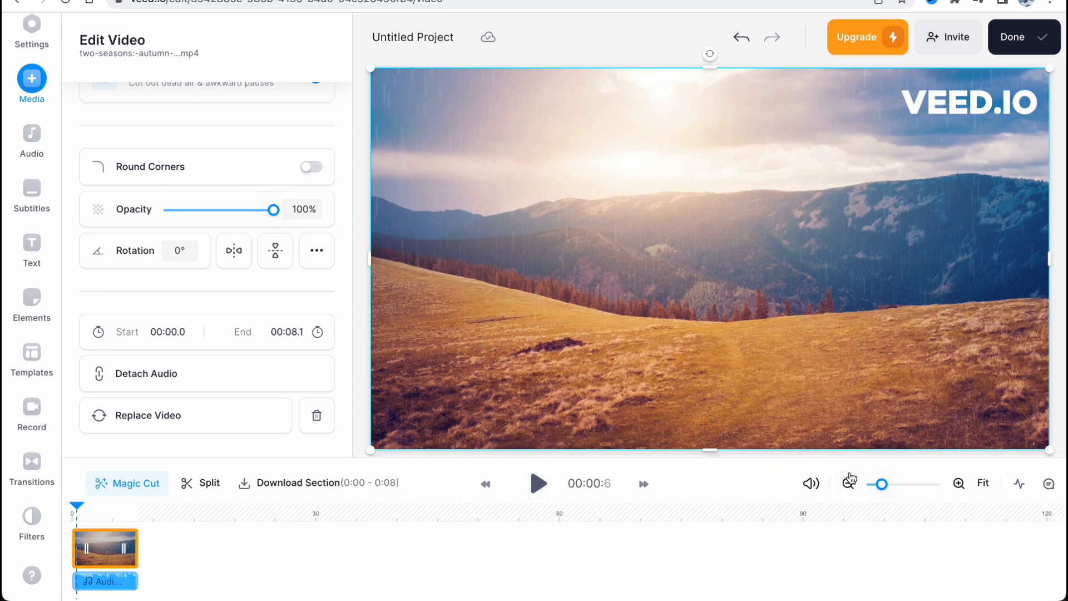
pyautogui.moveTo(902, 485); pyautogui.dragTo(895, 484)
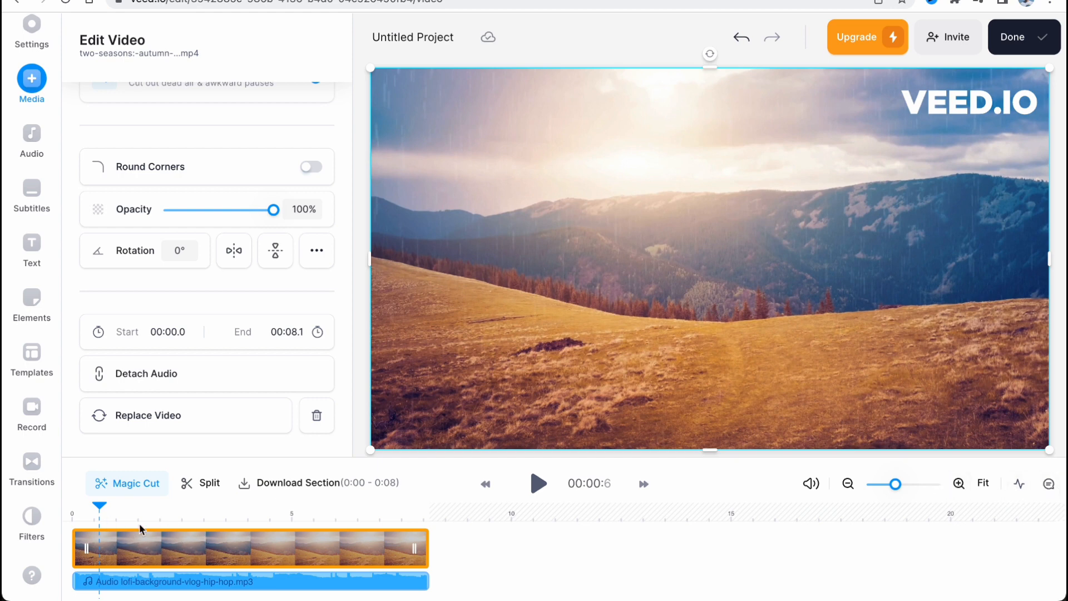
pyautogui.moveTo(107, 510); pyautogui.dragTo(222, 508)
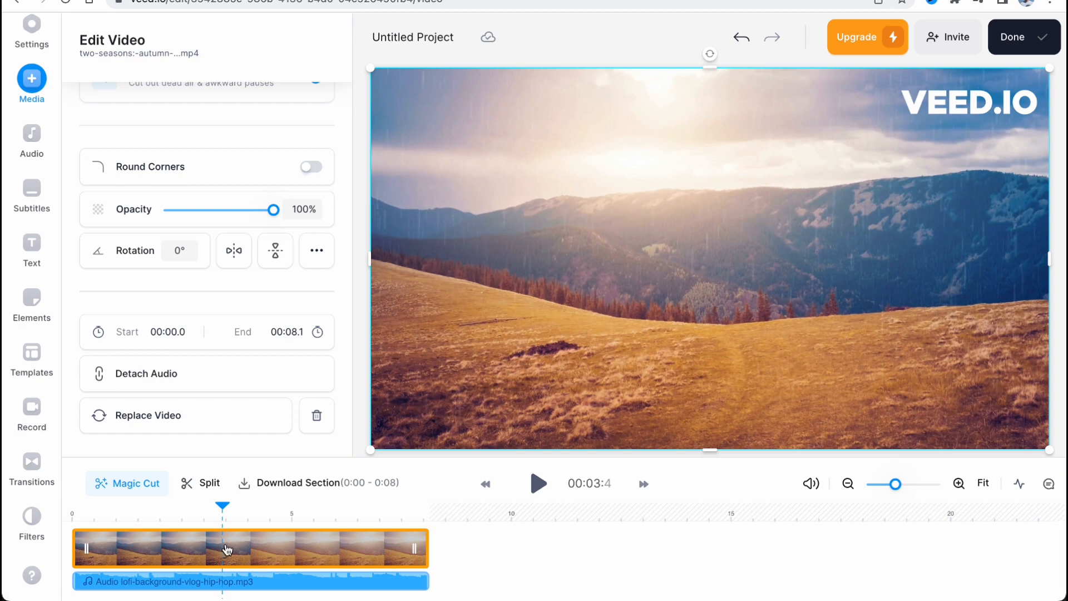
# Compare the edit settings of the music track and the video clip by selecting each in the timeline.
pyautogui.click(316, 578)
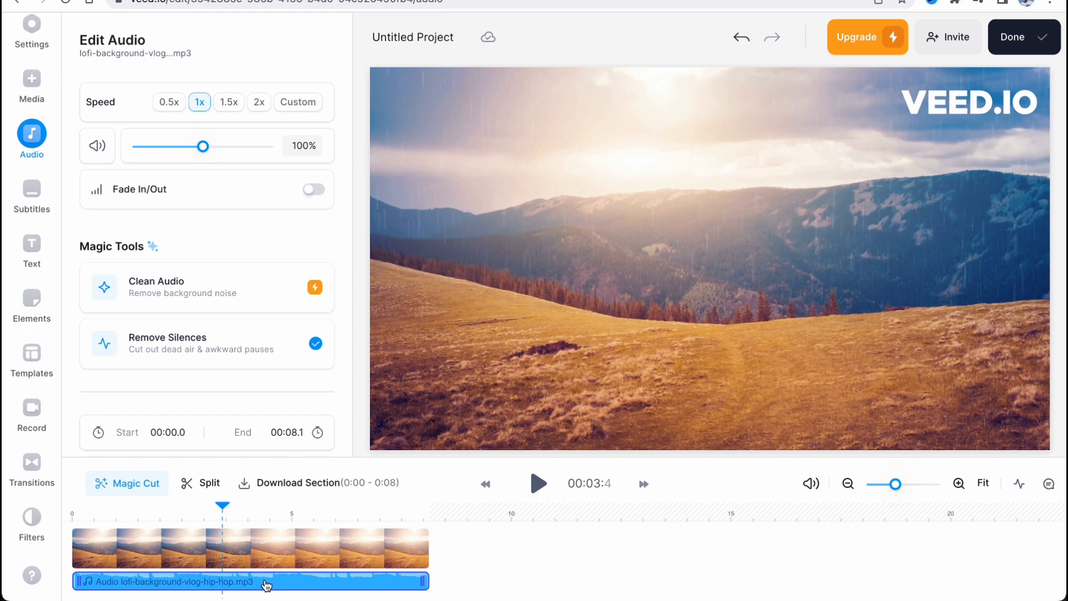
pyautogui.click(268, 551)
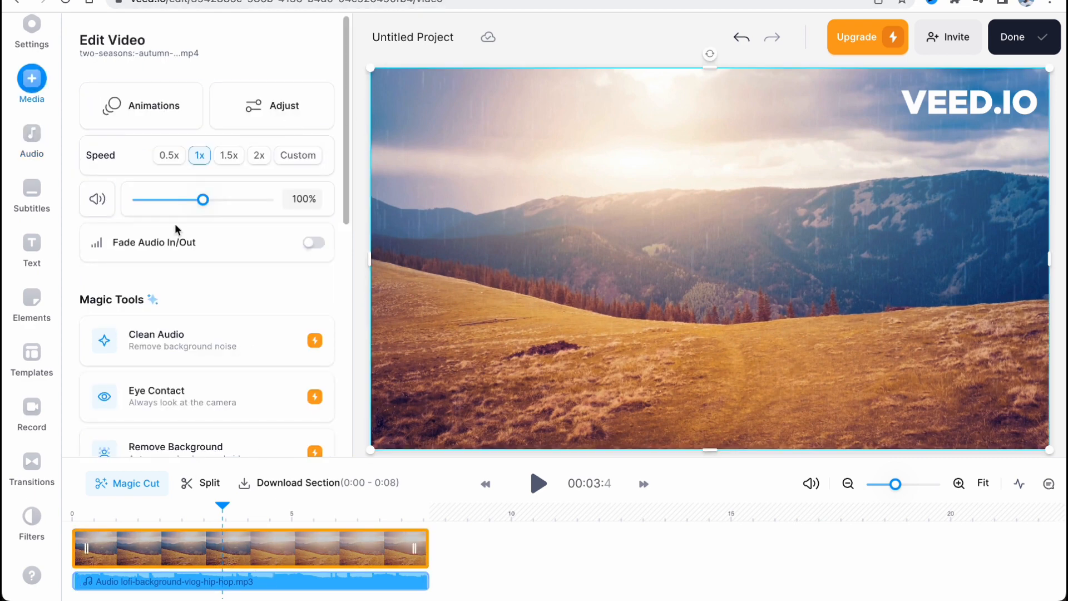
pyautogui.click(257, 579)
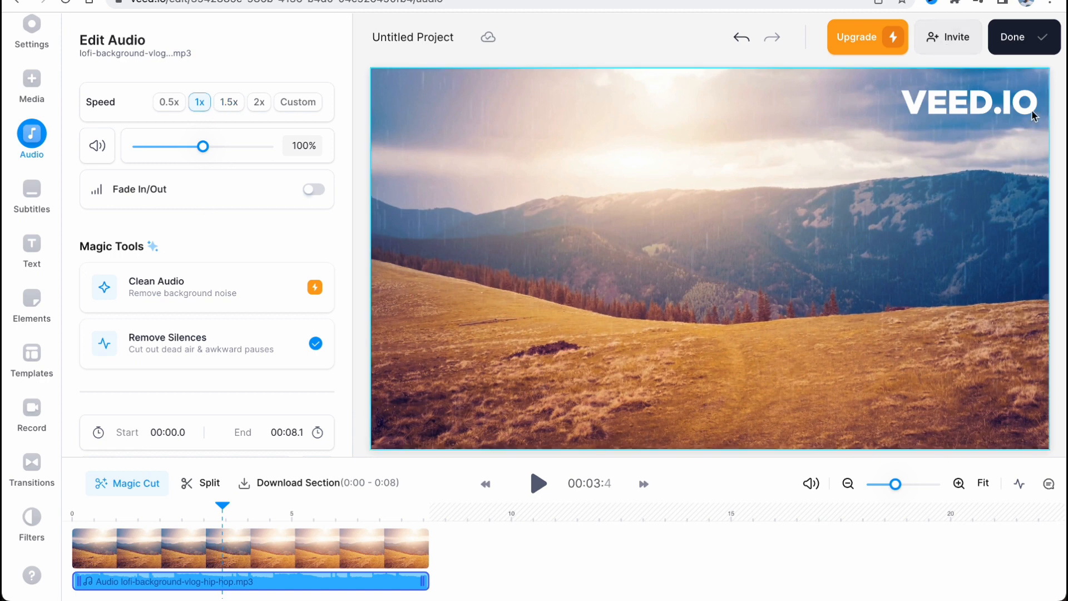
# Check the subscription offer for removing the watermark, dismiss it, and export the video at Standard quality.
pyautogui.click(1053, 40)
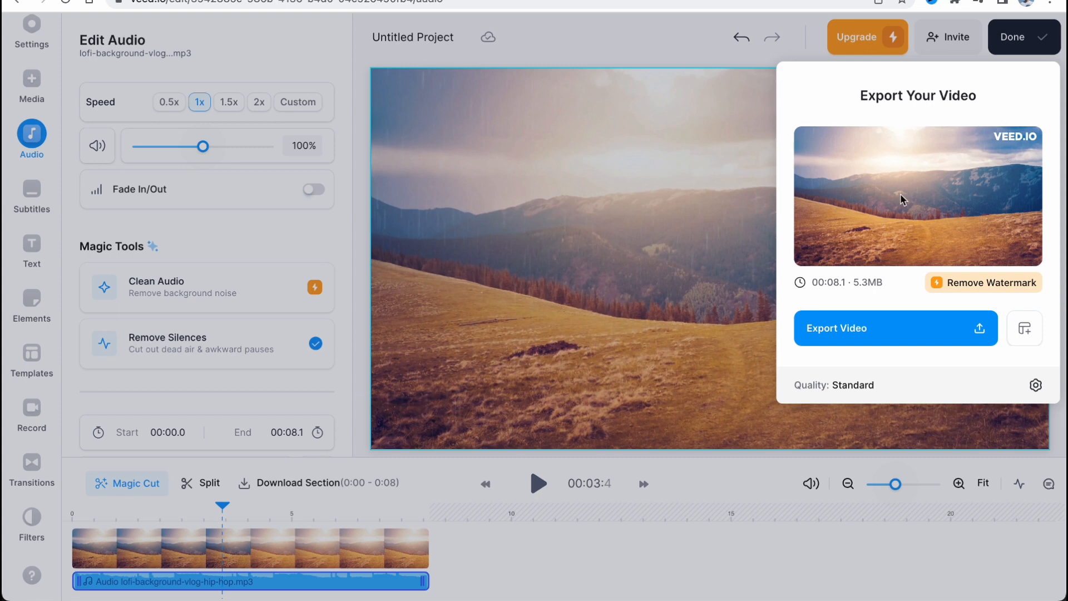
pyautogui.click(1002, 286)
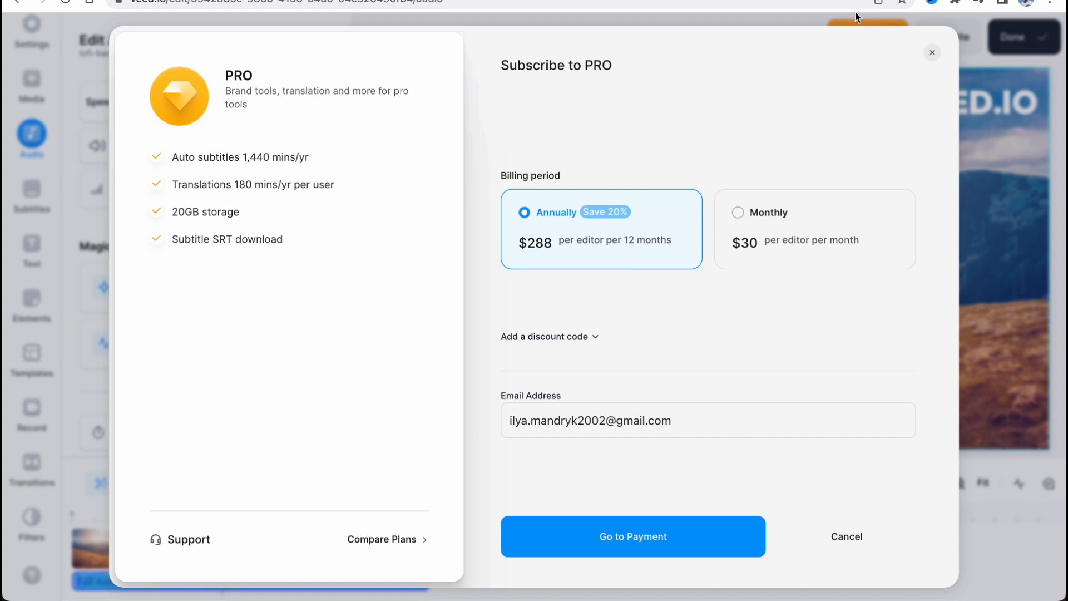
pyautogui.click(932, 52)
pyautogui.click(1021, 40)
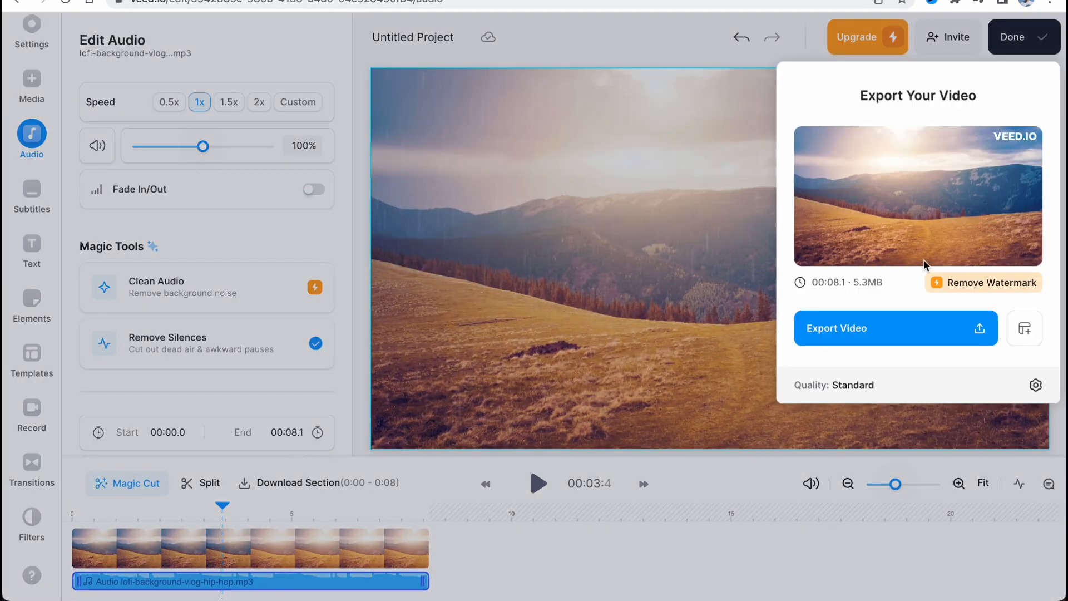
pyautogui.click(834, 330)
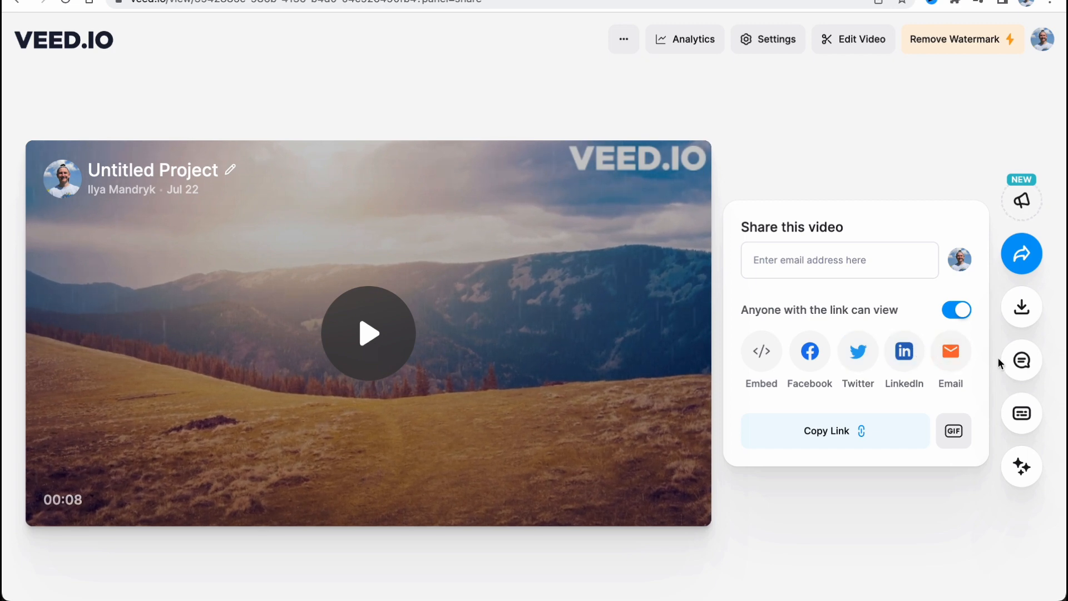
# Examine the exported video's page with its Analytics, Settings and sharing options.
pyautogui.click(695, 49)
pyautogui.click(756, 88)
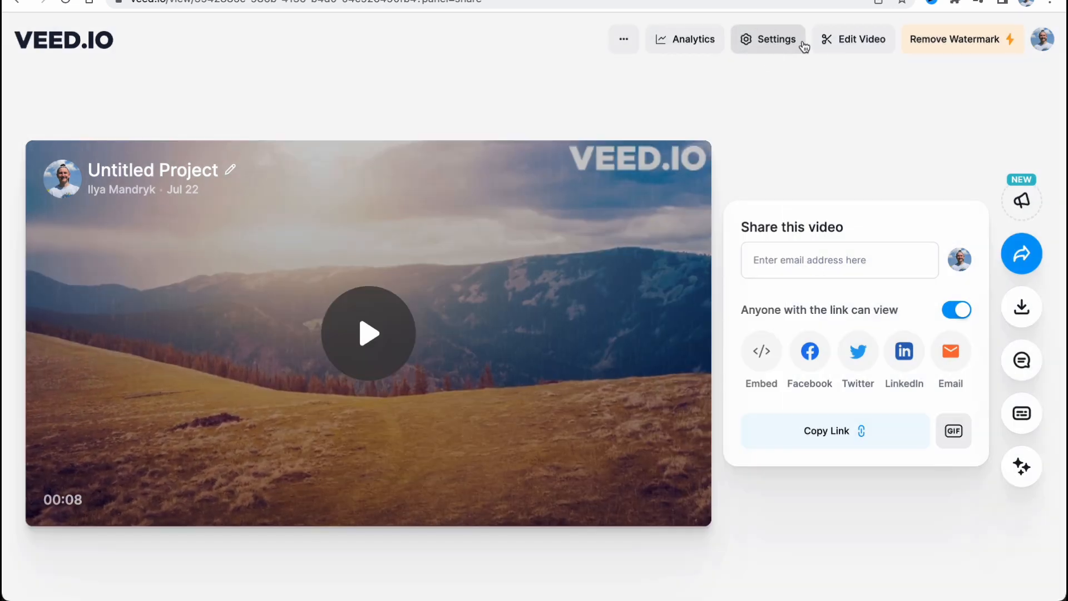
pyautogui.click(824, 271)
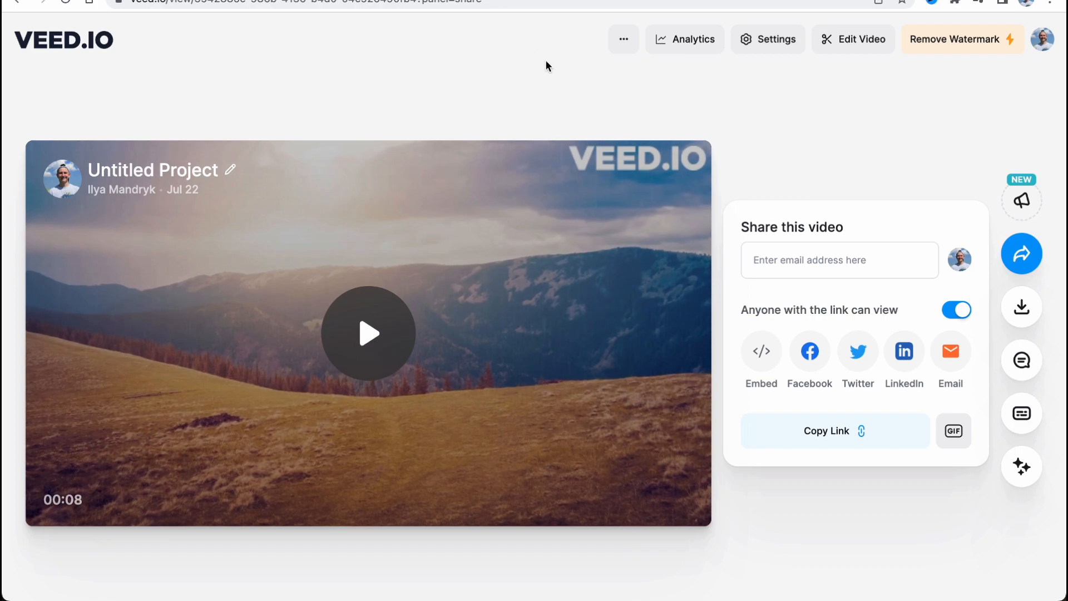
# Return to the workspace home page and look over the workspace options and the suggested templates.
pyautogui.click(63, 44)
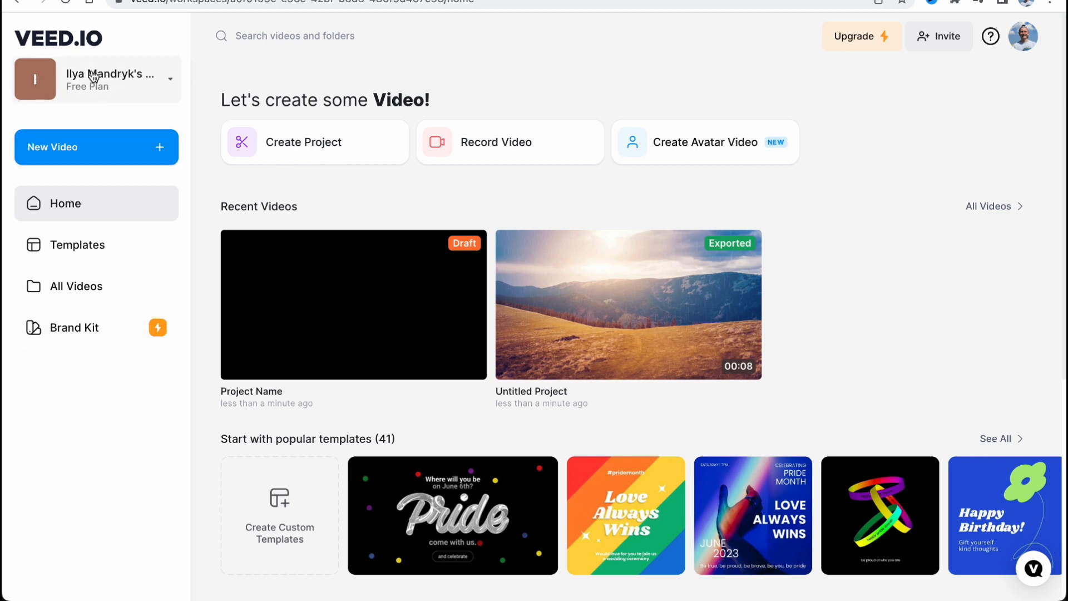
pyautogui.click(171, 83)
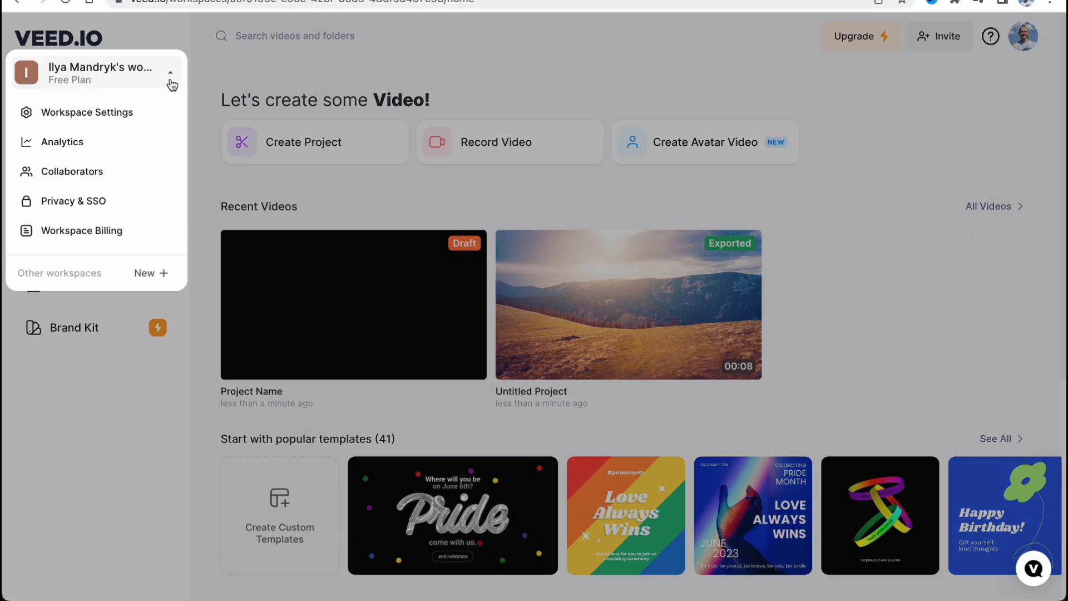
pyautogui.click(172, 83)
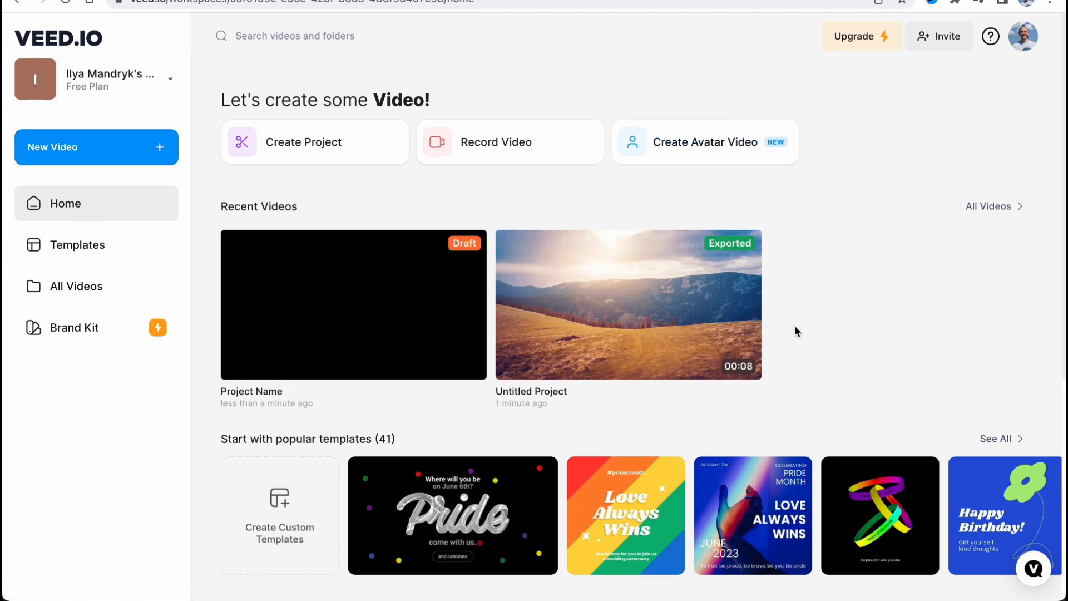
pyautogui.scroll(-1, 797, 332)
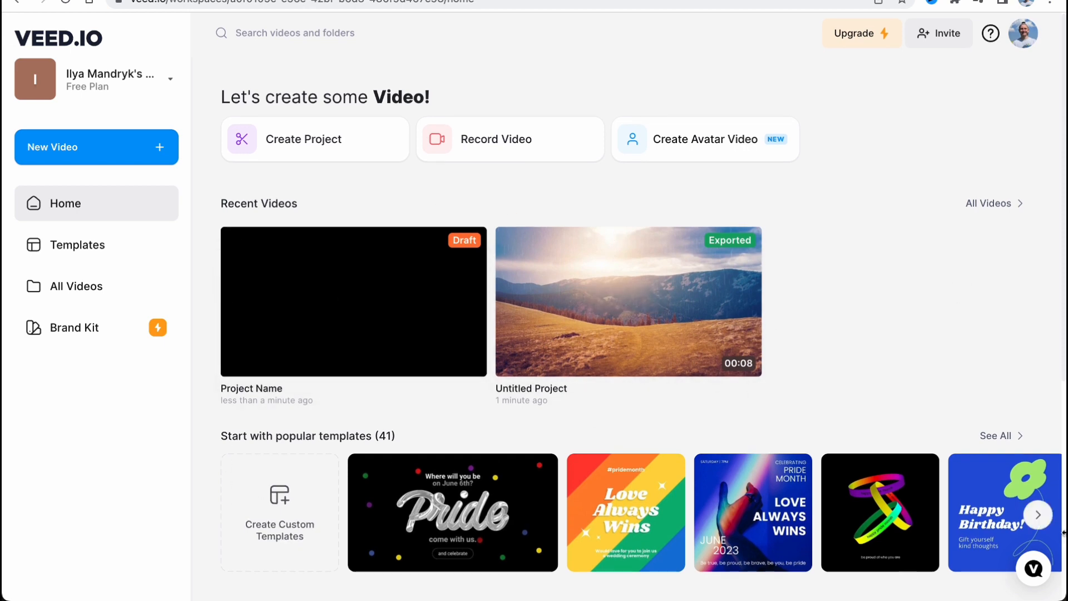
pyautogui.scroll(-6, 640, 356)
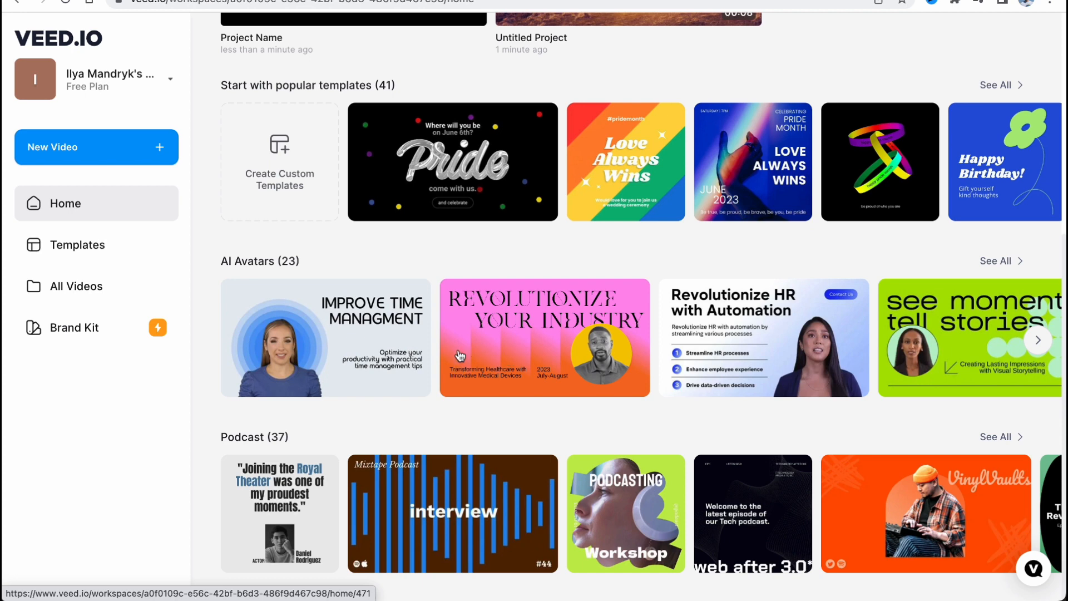
# Browse the full Templates library through its categories, from AI Avatars to Personal Messages.
pyautogui.click(80, 255)
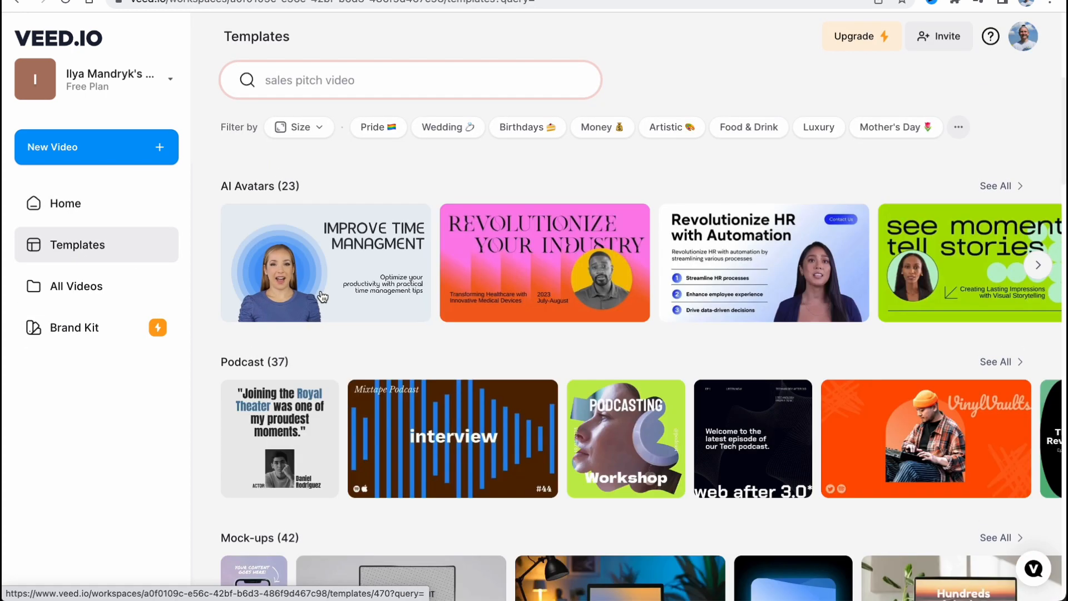
pyautogui.scroll(-3, 328, 299)
pyautogui.scroll(3, 336, 303)
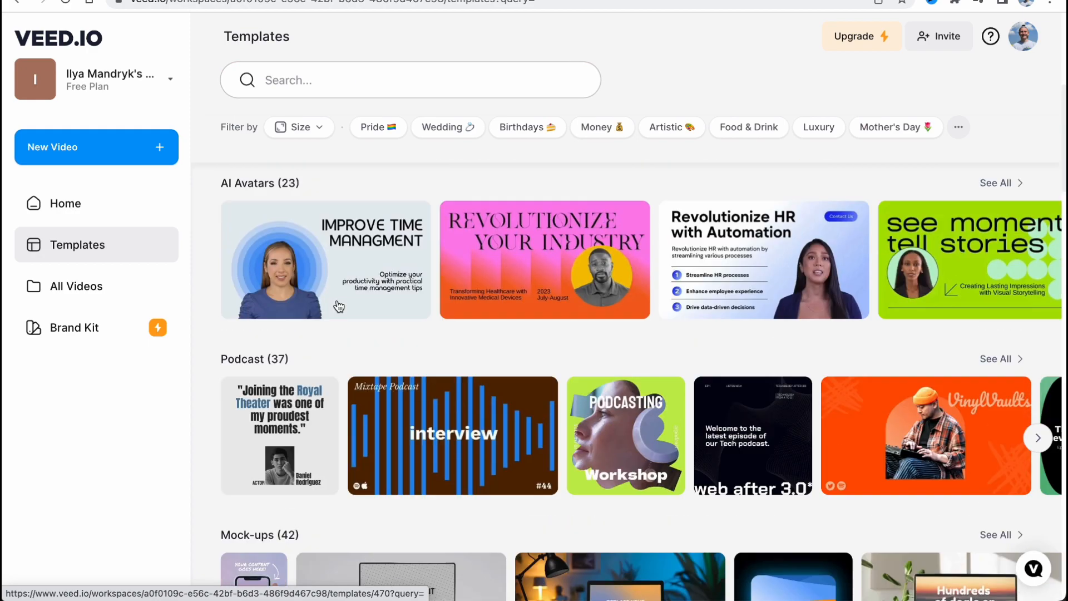
pyautogui.scroll(-15, 336, 301)
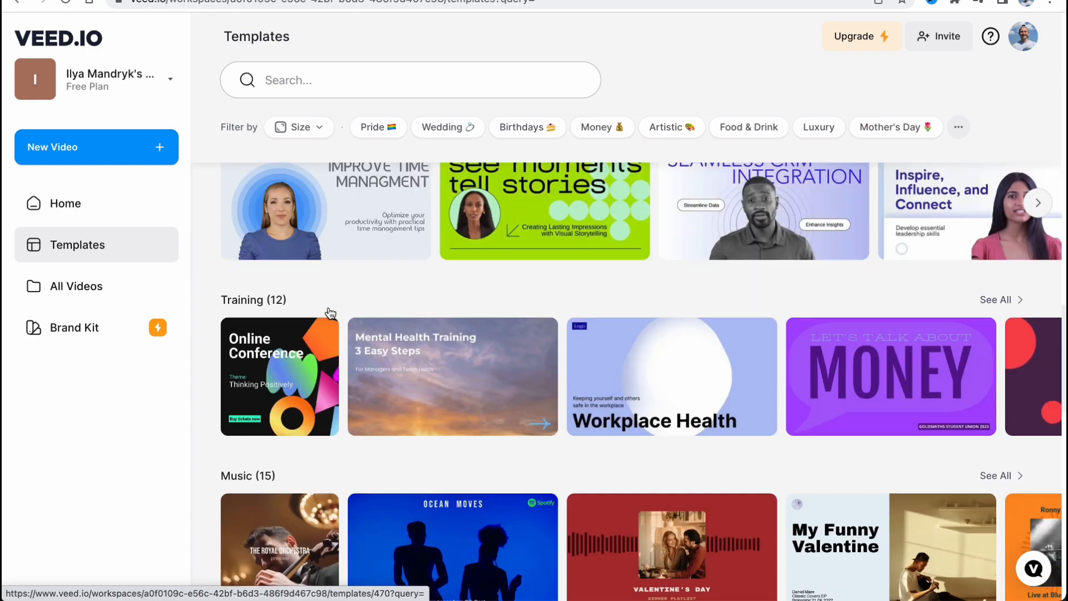
pyautogui.scroll(-14, 334, 338)
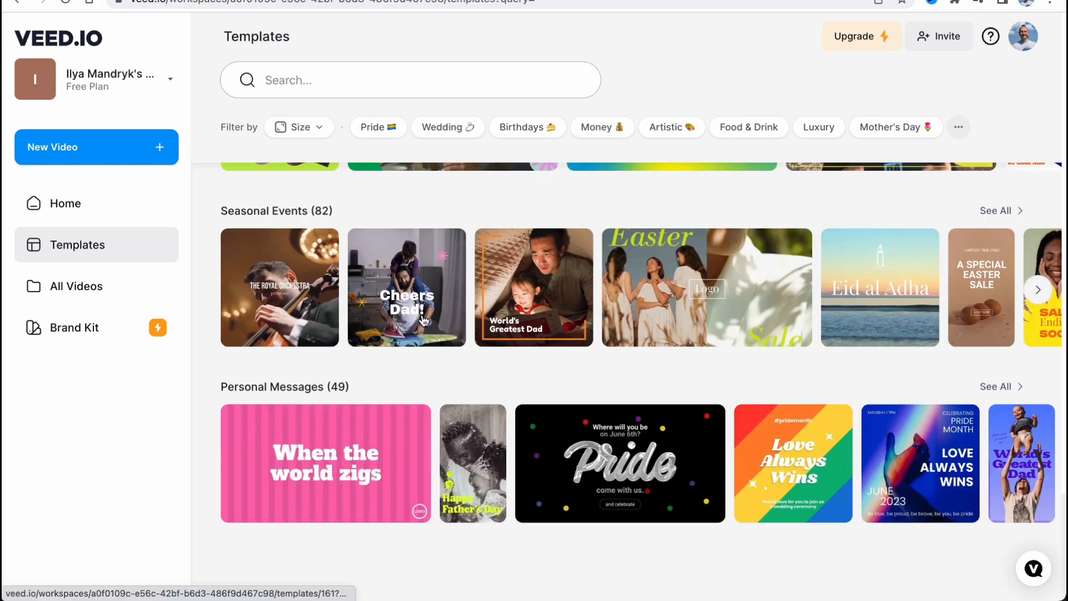
pyautogui.scroll(2, 362, 335)
# View the All Videos page with its folders and projects, and the Brand Kit page.
pyautogui.click(91, 296)
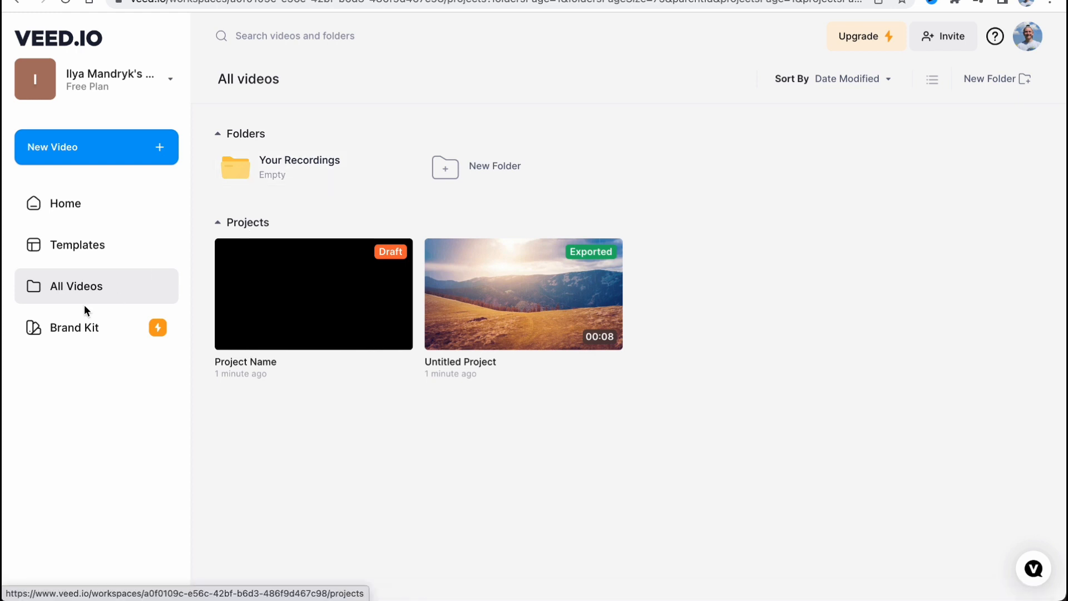
pyautogui.click(89, 336)
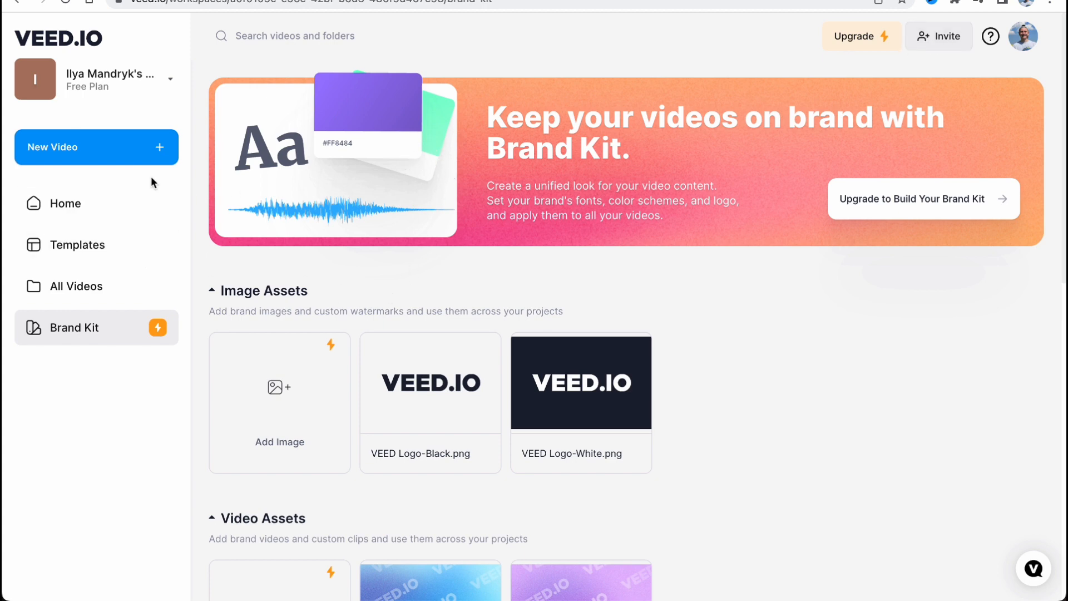
# Return to the home page, view the Invite Collaborators options, and close them without inviting anyone.
pyautogui.click(92, 198)
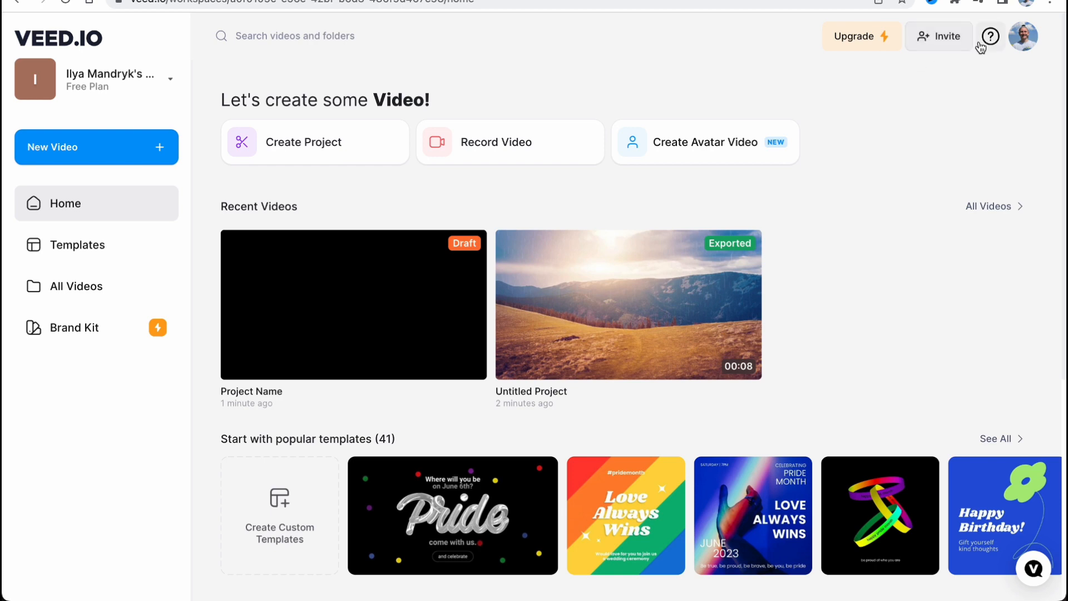
pyautogui.click(943, 44)
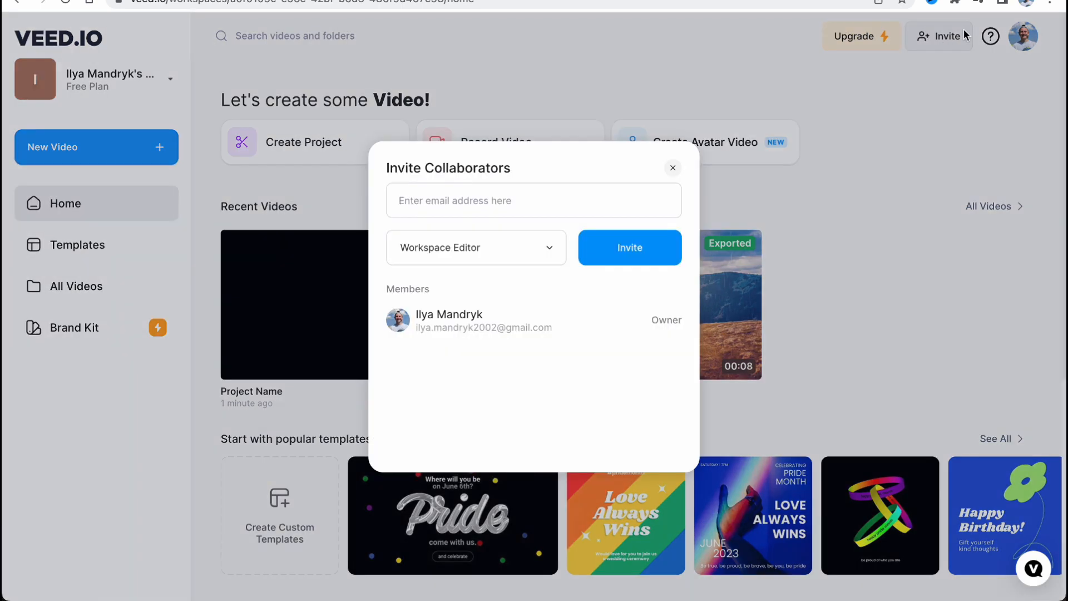
pyautogui.click(673, 168)
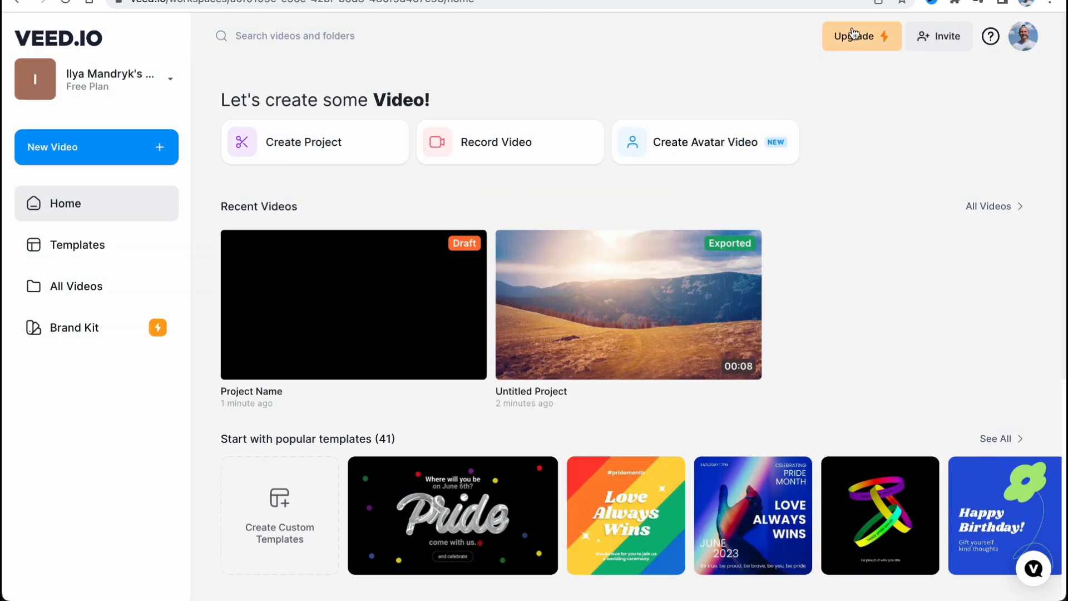
# Open the workspace upgrade plans and compare the names and monthly prices of BASIC, PRO and BUSINESS.
pyautogui.click(872, 34)
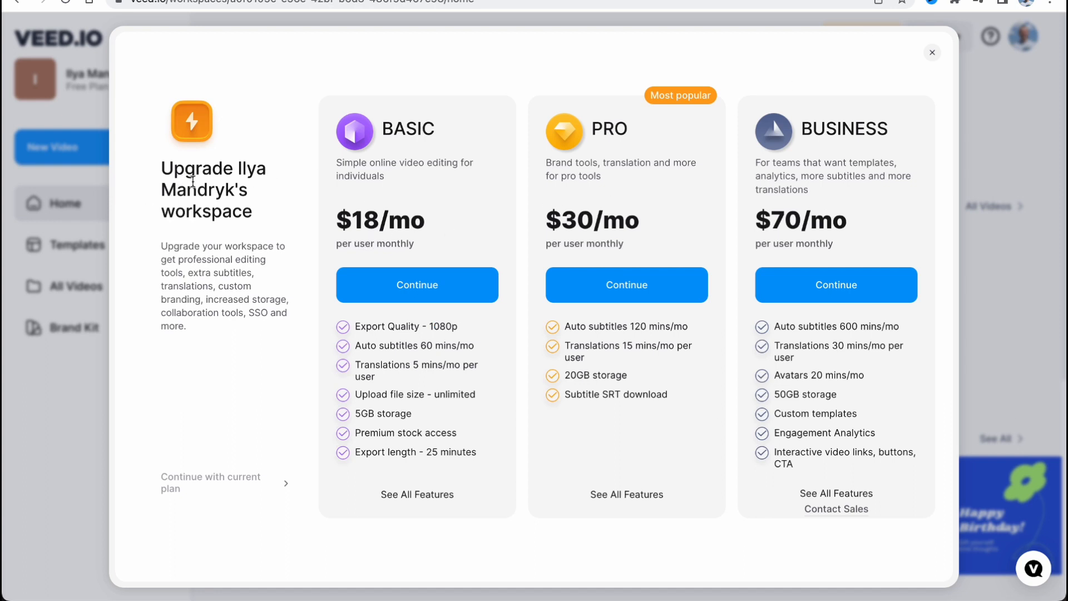
pyautogui.moveTo(391, 129); pyautogui.dragTo(491, 130)
pyautogui.moveTo(591, 129); pyautogui.dragTo(629, 129)
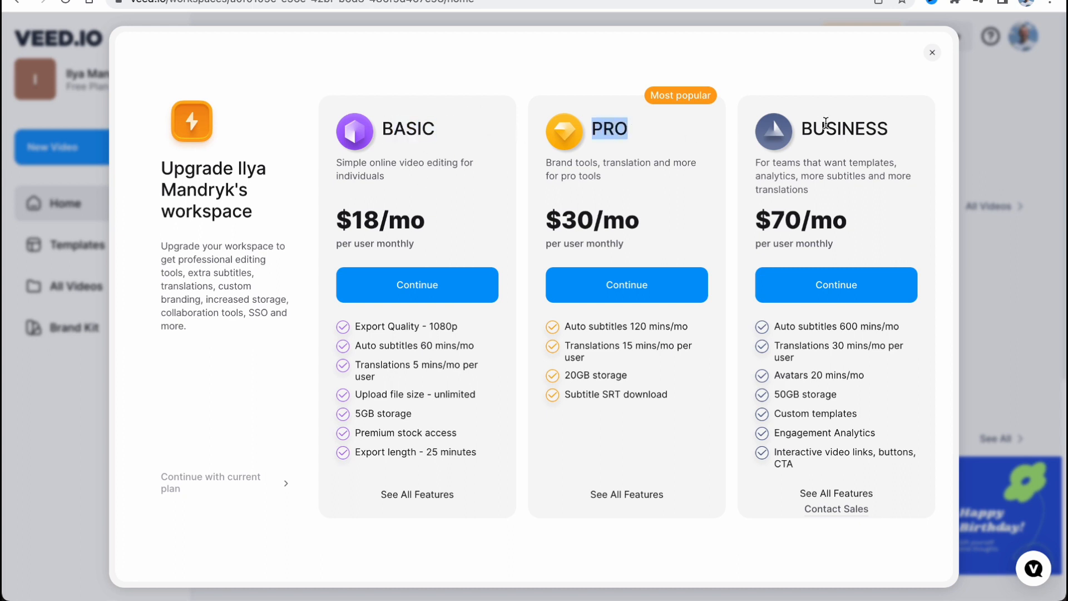
pyautogui.moveTo(825, 129); pyautogui.dragTo(916, 143)
pyautogui.moveTo(354, 223); pyautogui.dragTo(336, 222)
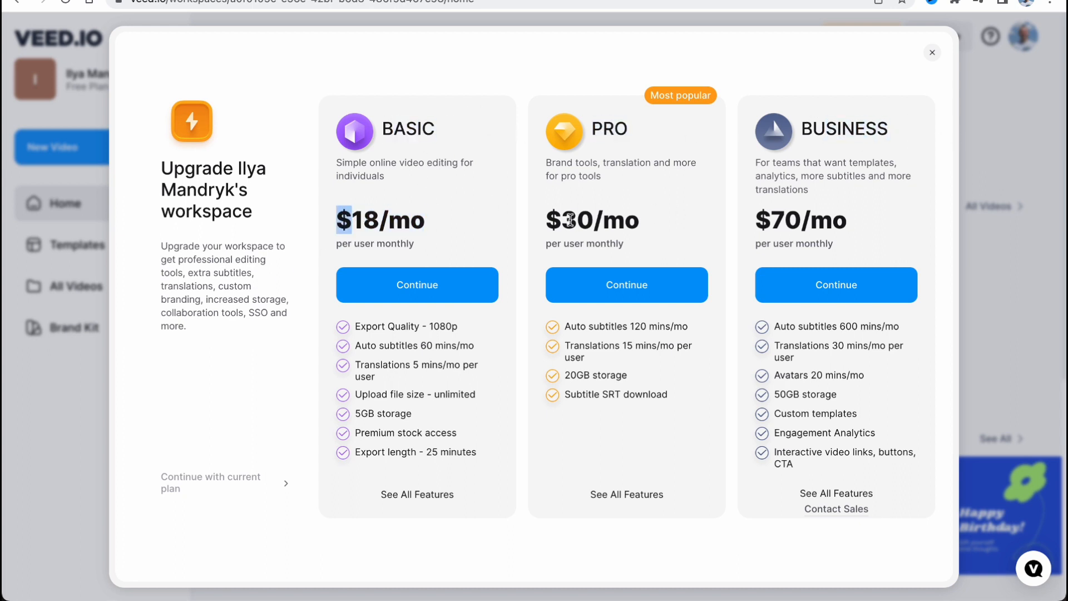
pyautogui.moveTo(641, 221)
pyautogui.mouseDown()
pyautogui.moveTo(577, 221)
pyautogui.moveTo(629, 220)
pyautogui.mouseUp()
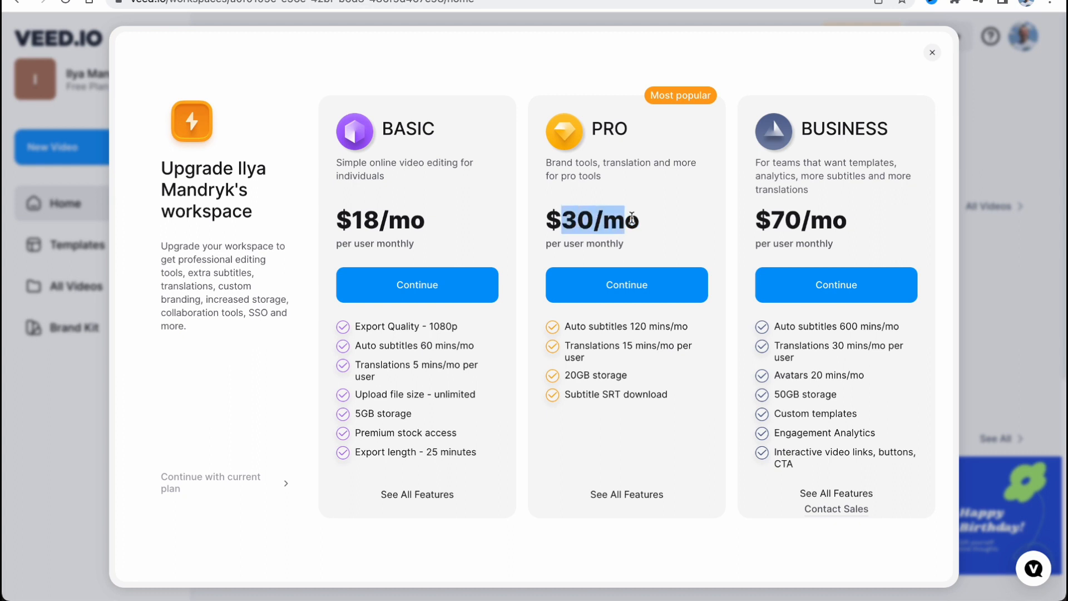
pyautogui.moveTo(773, 220); pyautogui.dragTo(878, 224)
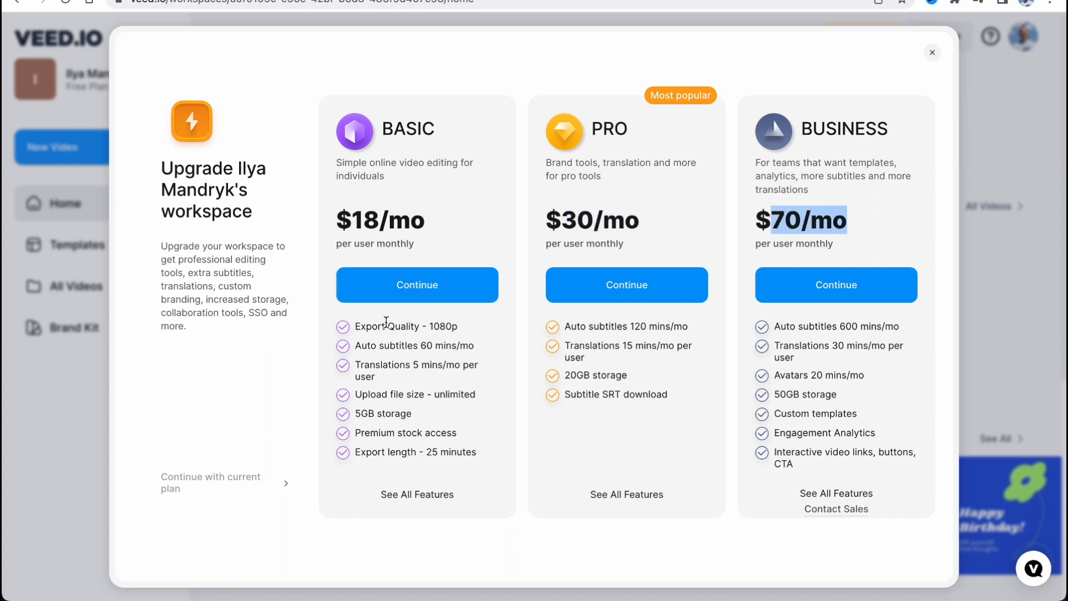
# Check the BASIC plan's export quality and compare the PRO and BUSINESS auto subtitle allowances.
pyautogui.moveTo(354, 327); pyautogui.dragTo(467, 328)
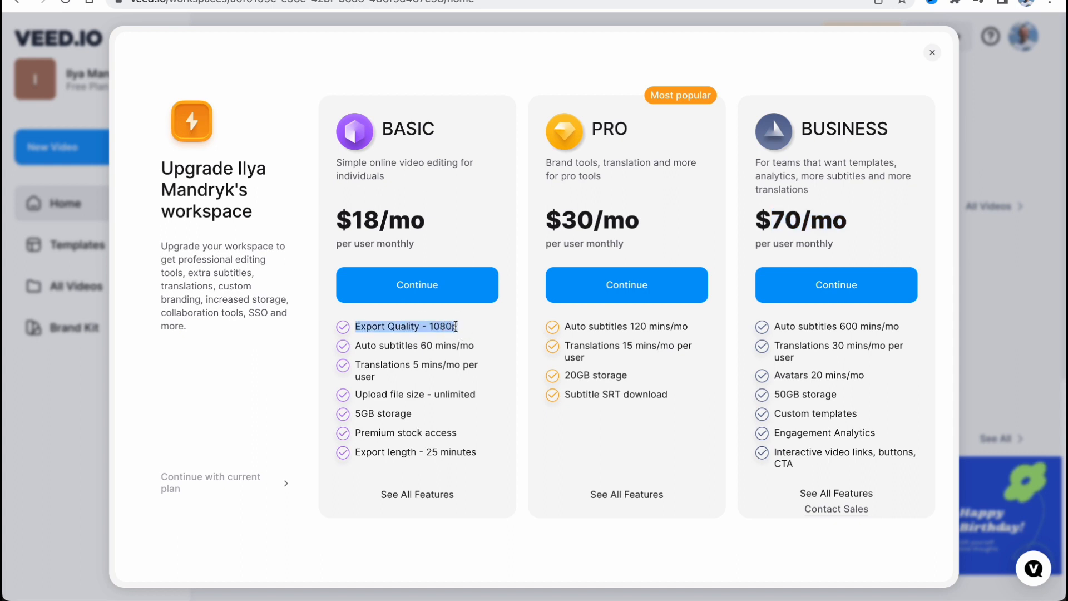
pyautogui.moveTo(305, 216); pyautogui.dragTo(481, 218)
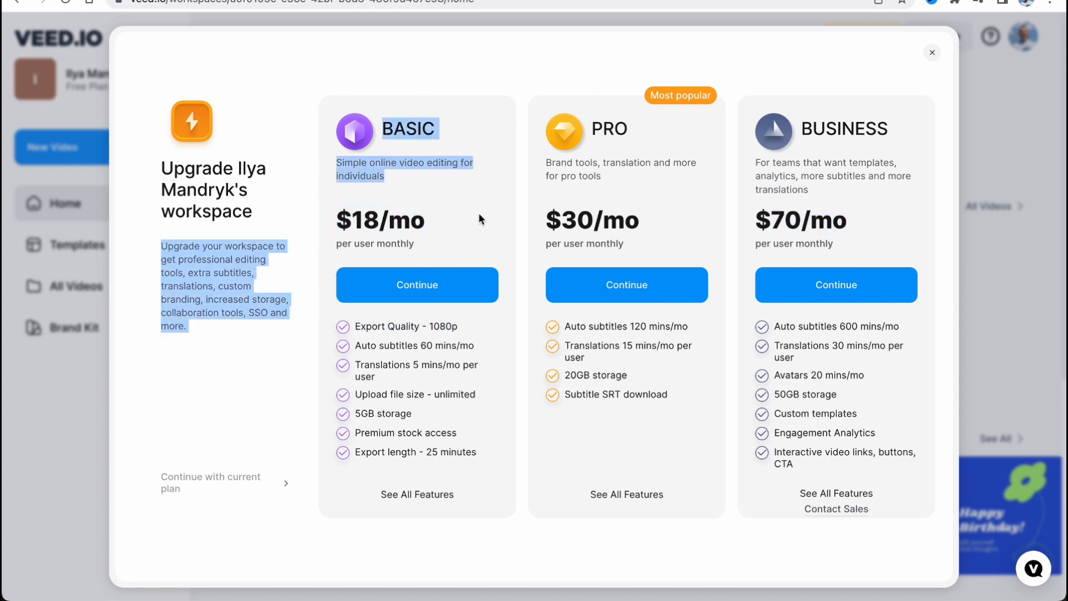
pyautogui.click(573, 411)
pyautogui.doubleClick(609, 129)
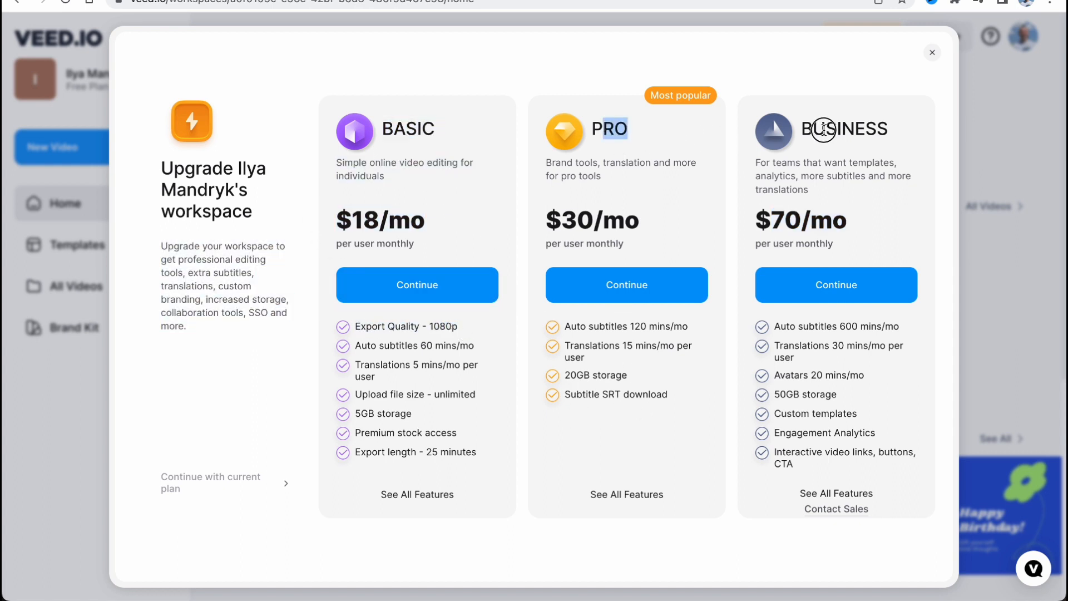
pyautogui.moveTo(825, 129); pyautogui.dragTo(889, 129)
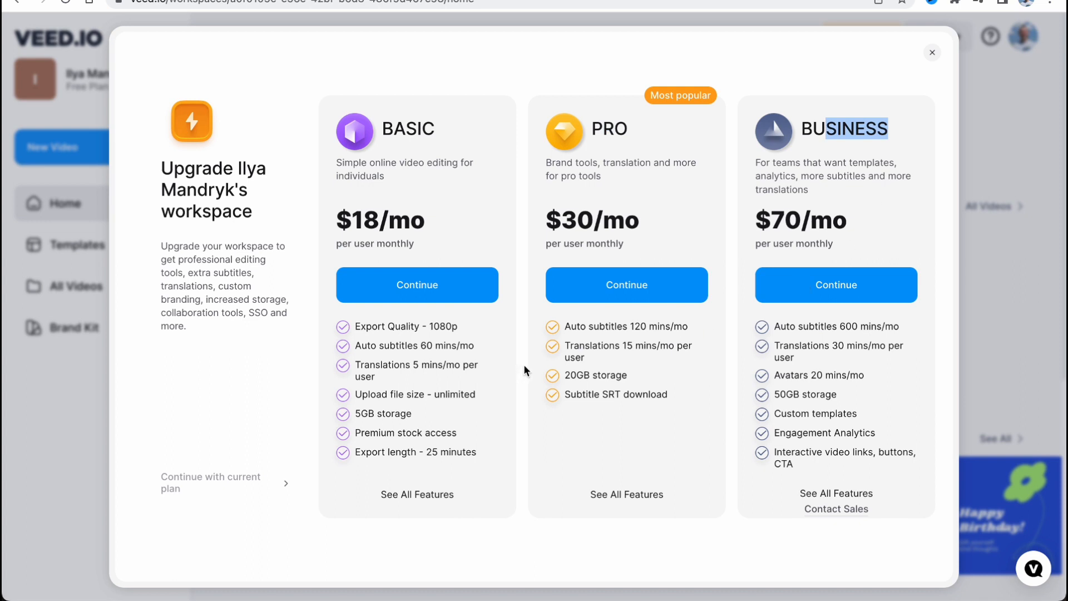
pyautogui.moveTo(566, 327); pyautogui.dragTo(674, 327)
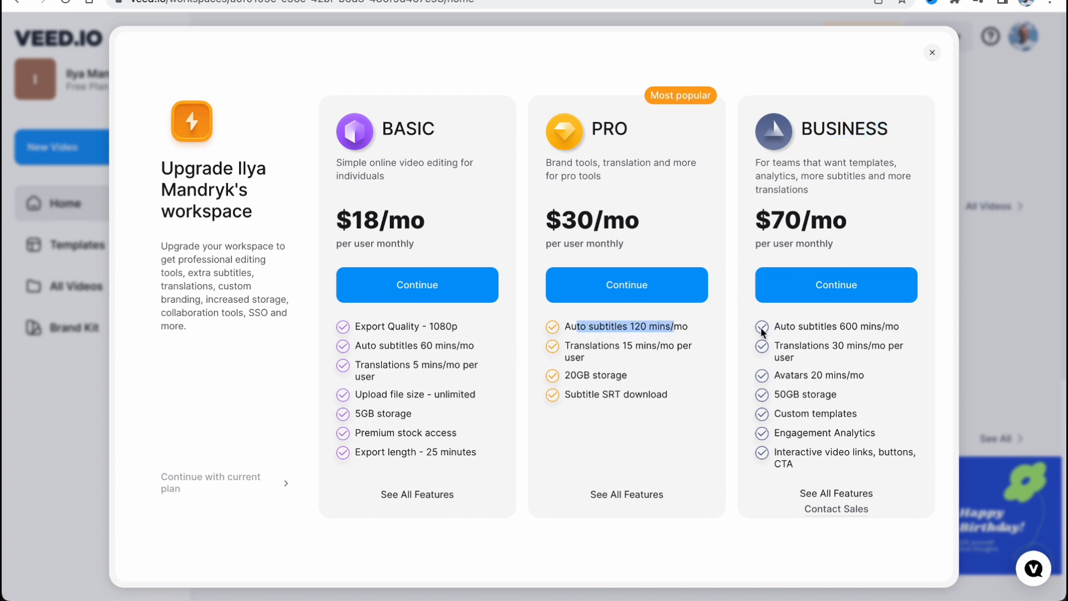
pyautogui.moveTo(772, 327); pyautogui.dragTo(935, 329)
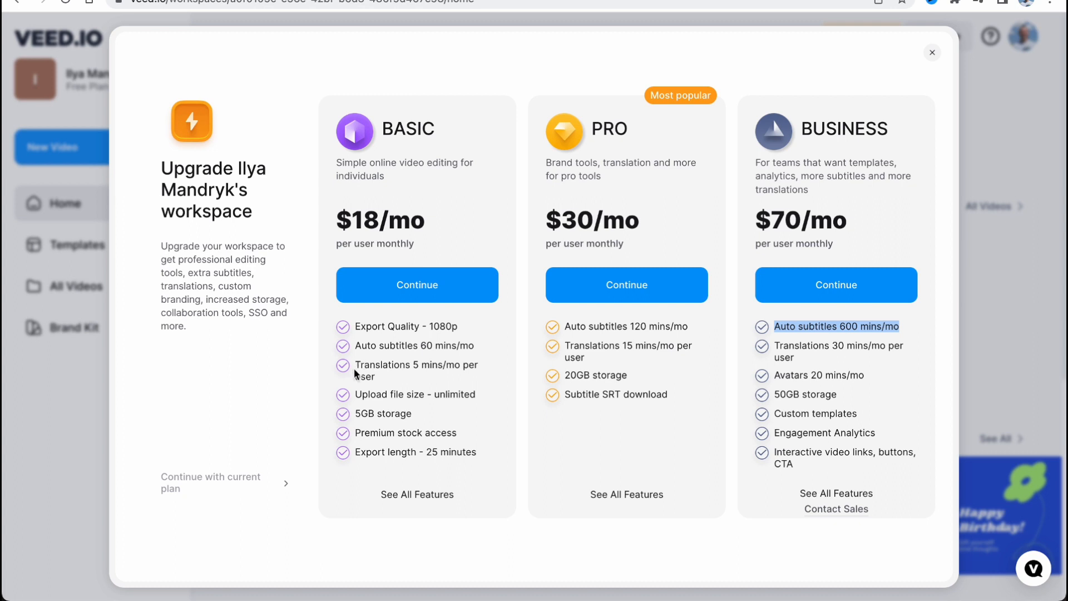
# Check the BASIC plan's translation allowance, compare storage across the three plans, and close the plan overview.
pyautogui.moveTo(354, 365); pyautogui.dragTo(485, 373)
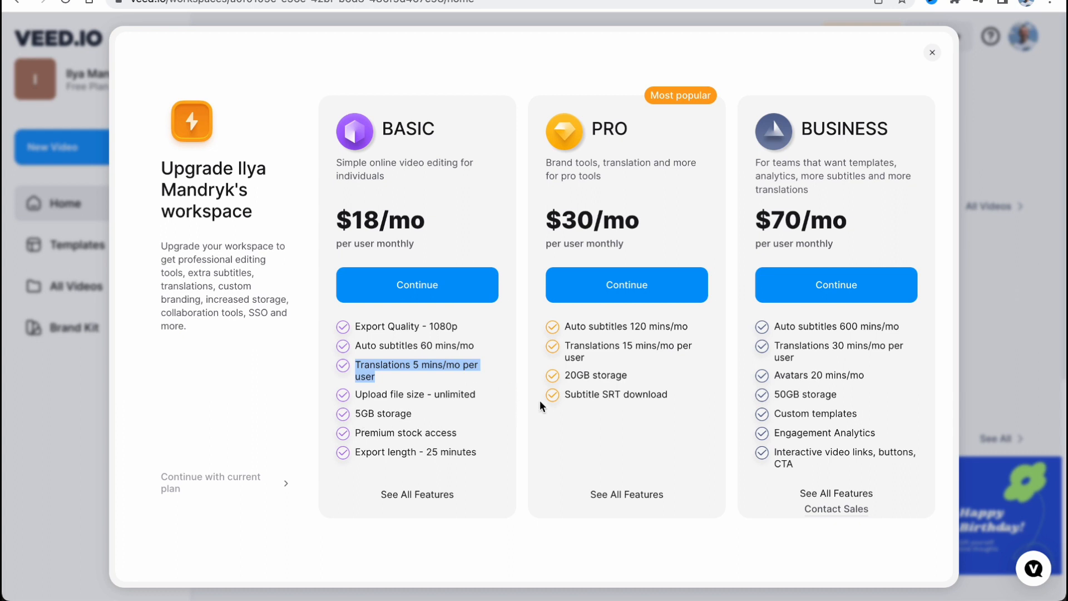
pyautogui.moveTo(353, 413); pyautogui.dragTo(392, 413)
pyautogui.moveTo(571, 376); pyautogui.dragTo(626, 375)
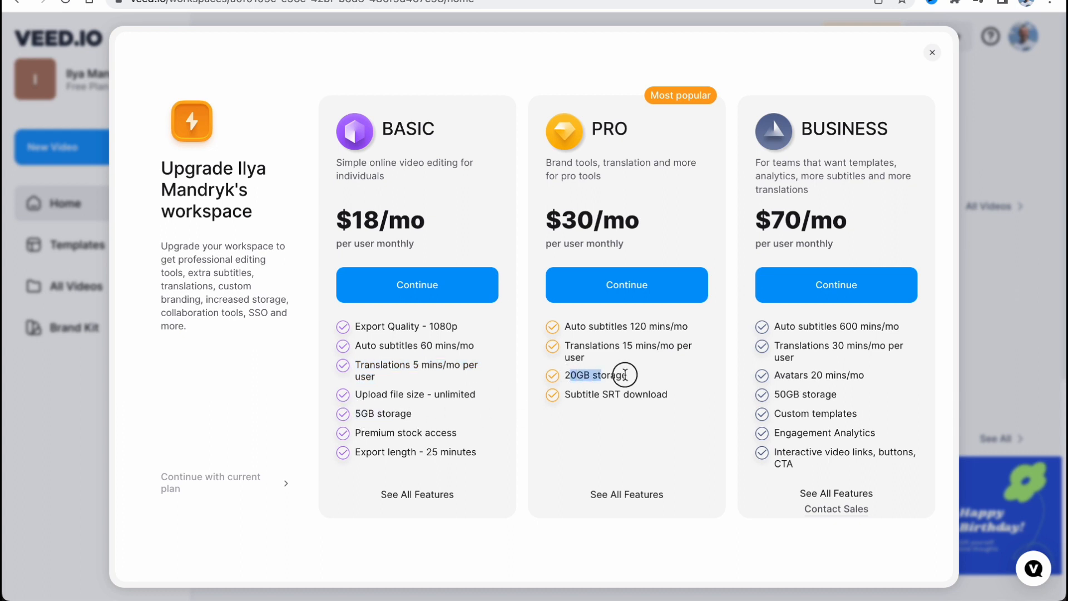
pyautogui.moveTo(772, 394); pyautogui.dragTo(838, 394)
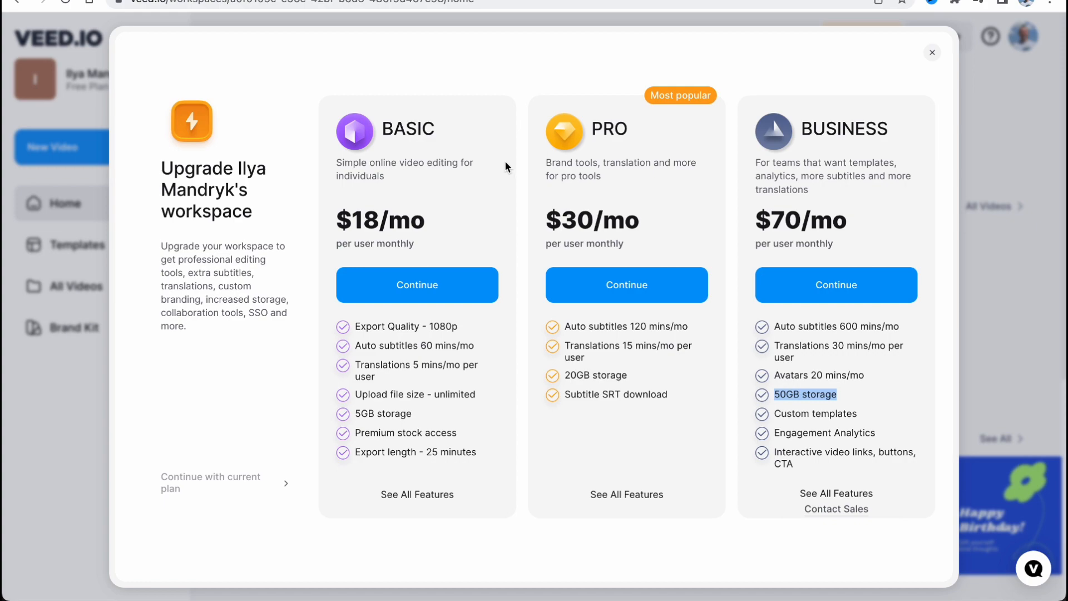
pyautogui.click(932, 53)
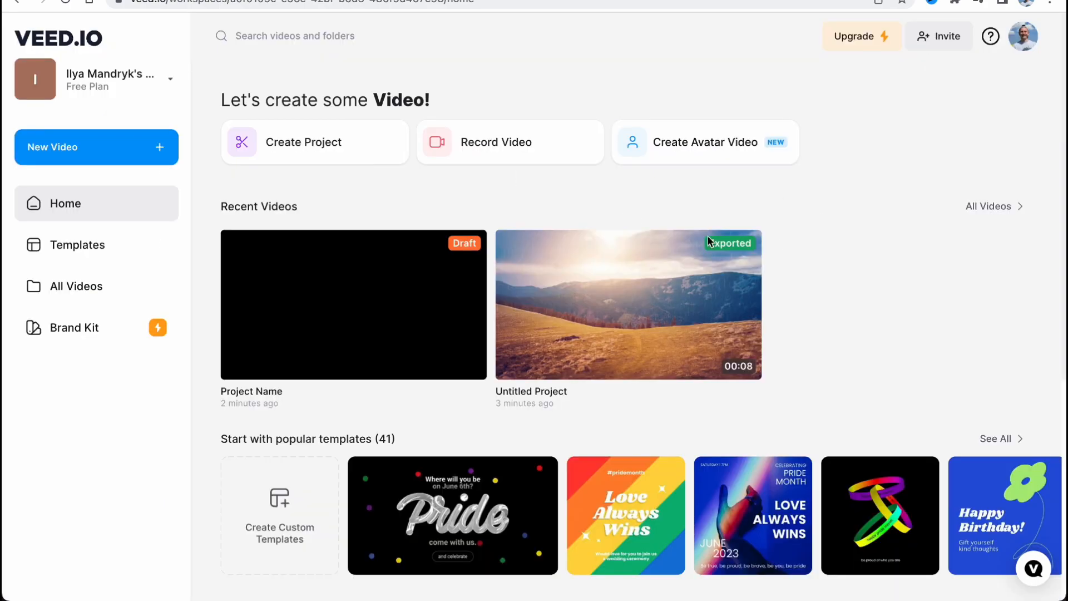
pyautogui.scroll(-6, 708, 236)
pyautogui.scroll(6, 593, 298)
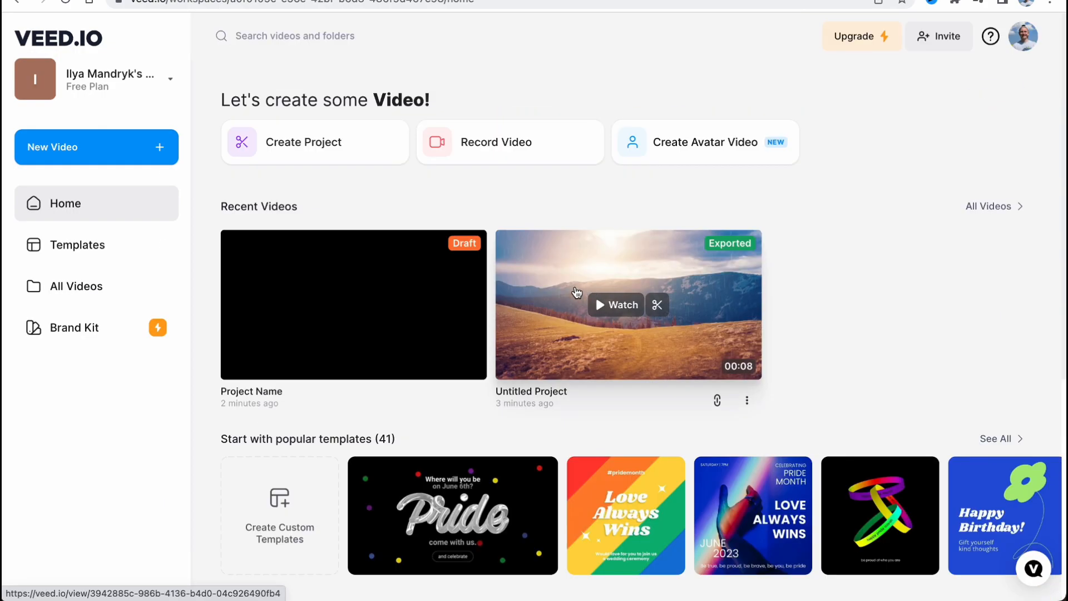